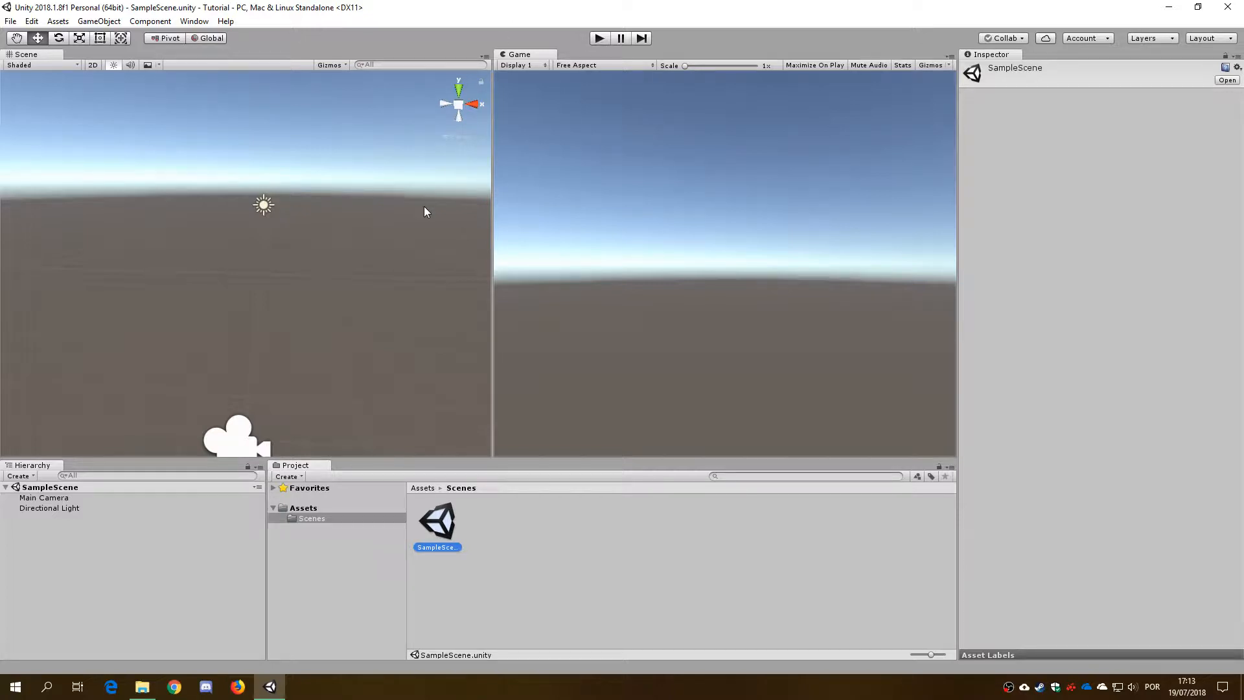
Step: Add a 3D cube to the scene and frame it up close in the Scene view
scroll(355, 247, down, 3)
alt+drag(373, 247, 271, 276)
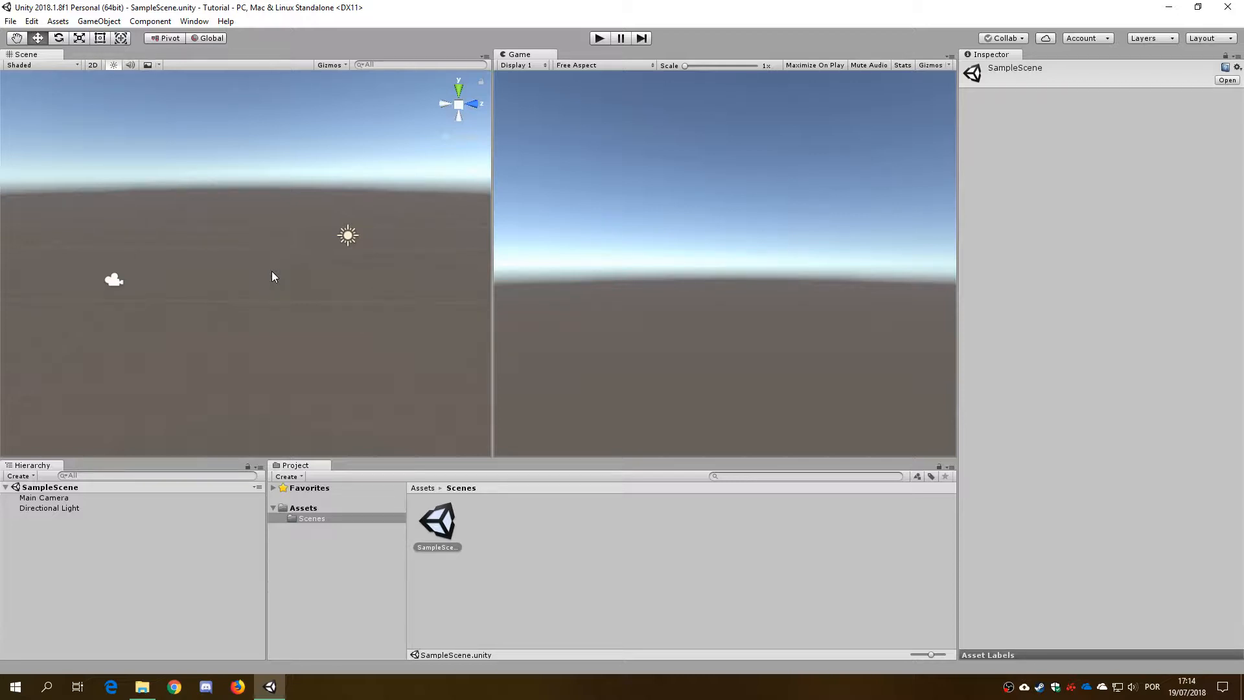
click(98, 20)
mouse_move(129, 68)
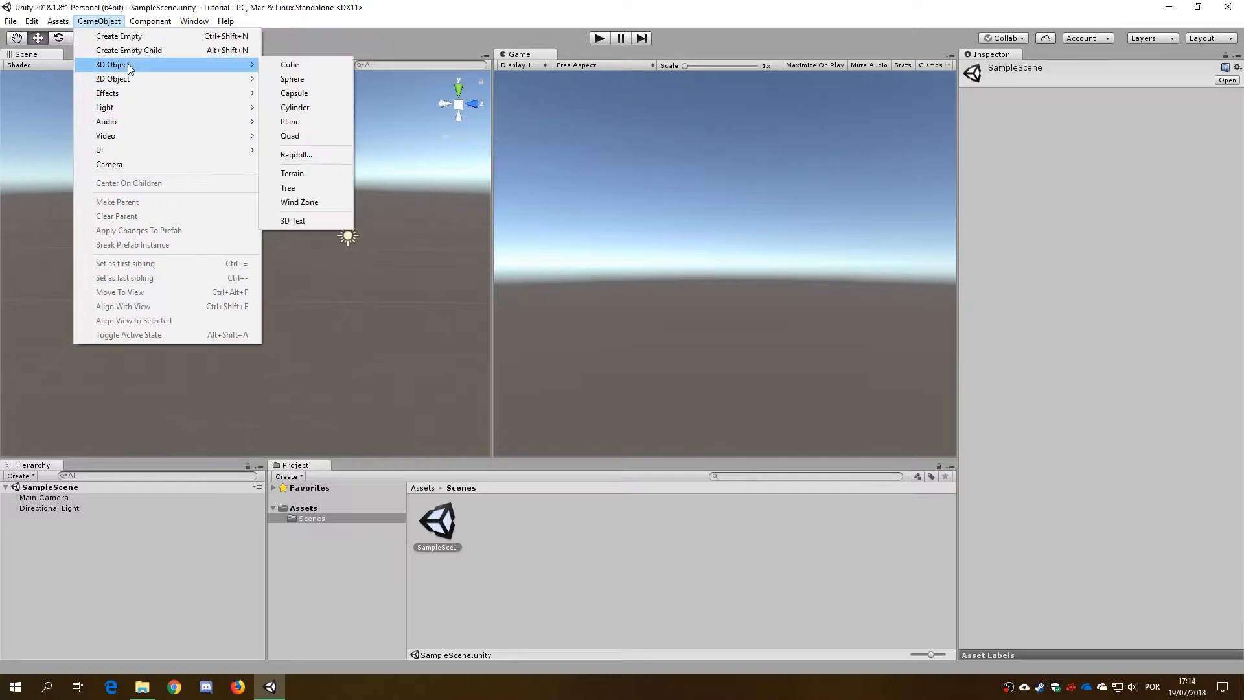
click(291, 64)
alt+drag(229, 229, 250, 250)
scroll(234, 245, up, 15)
alt+scroll(352, 250, down, 7)
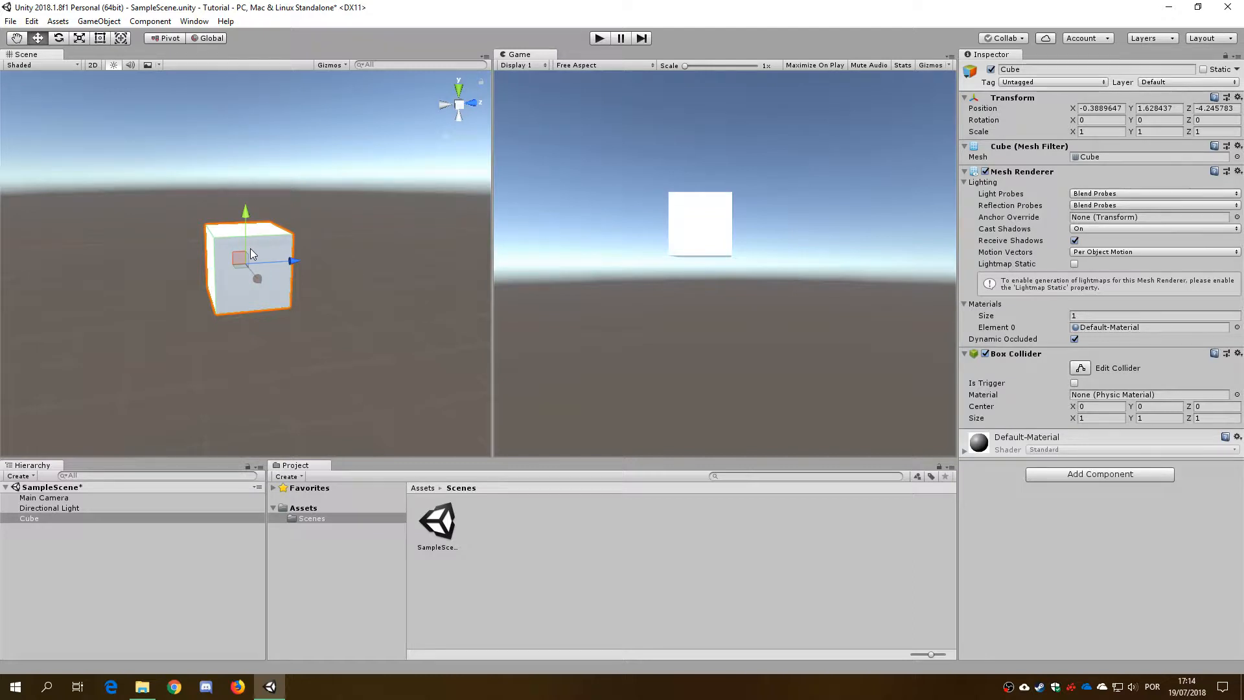
Step: Step through the cube's position, rotation and scale values in its Transform component
click(1086, 107)
key(Tab)
key(Tab)
key(Tab)
key(Tab)
key(Tab)
key(Tab)
key(Tab)
Step: Move the cube freehand along its axes to about X -0.58, Y 2.49, Z -4.85
alt+drag(272, 134, 249, 200)
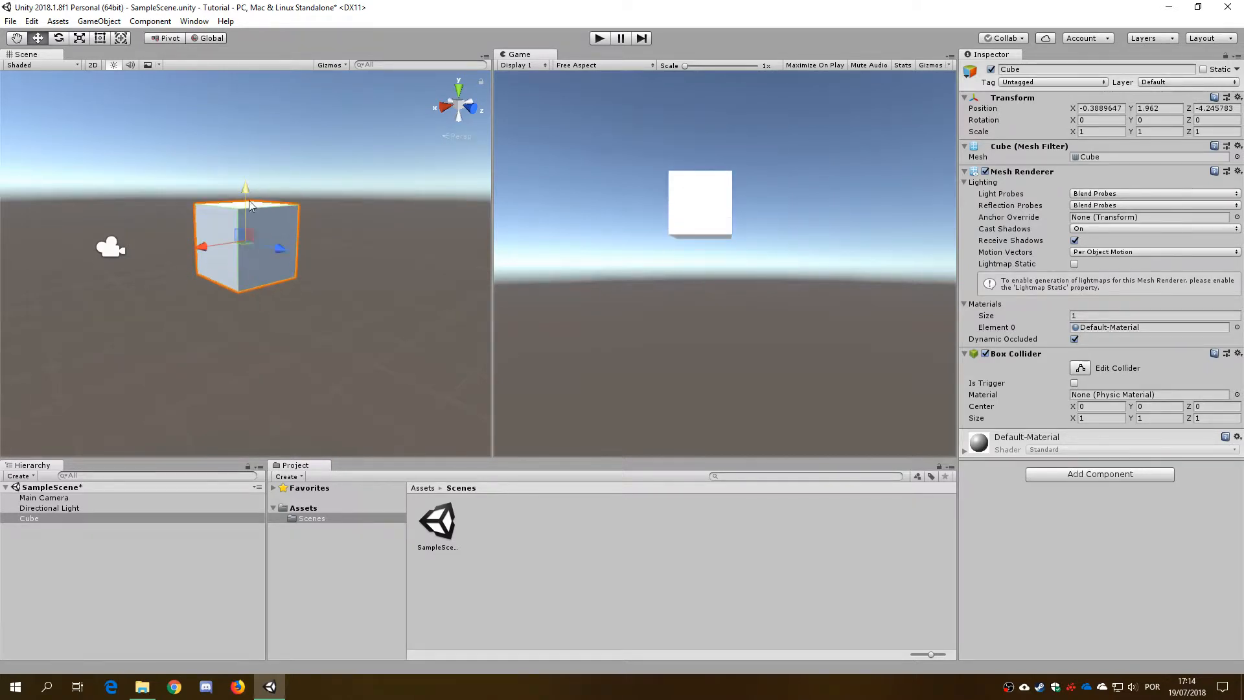
drag(281, 248, 236, 213)
alt+drag(185, 167, 342, 185)
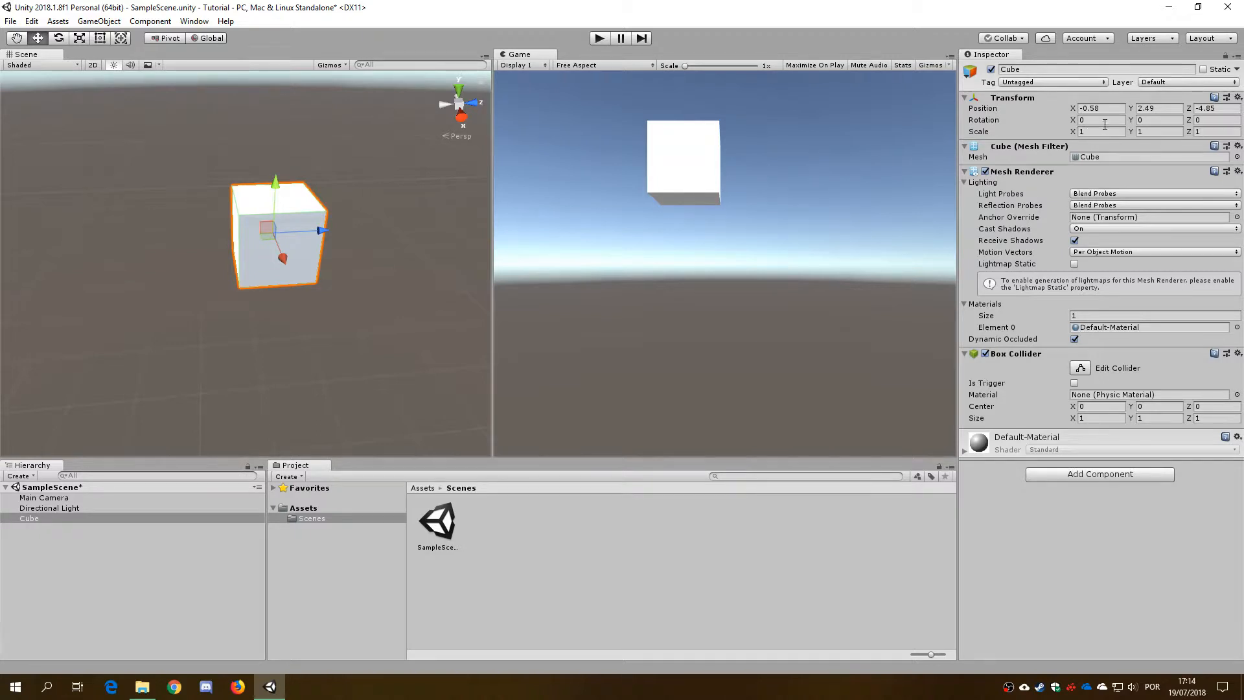
Step: Rotate the cube freehand around several axes to about X -258.5, Y -270.7, Z -2.2 degrees
alt+drag(466, 270, 296, 248)
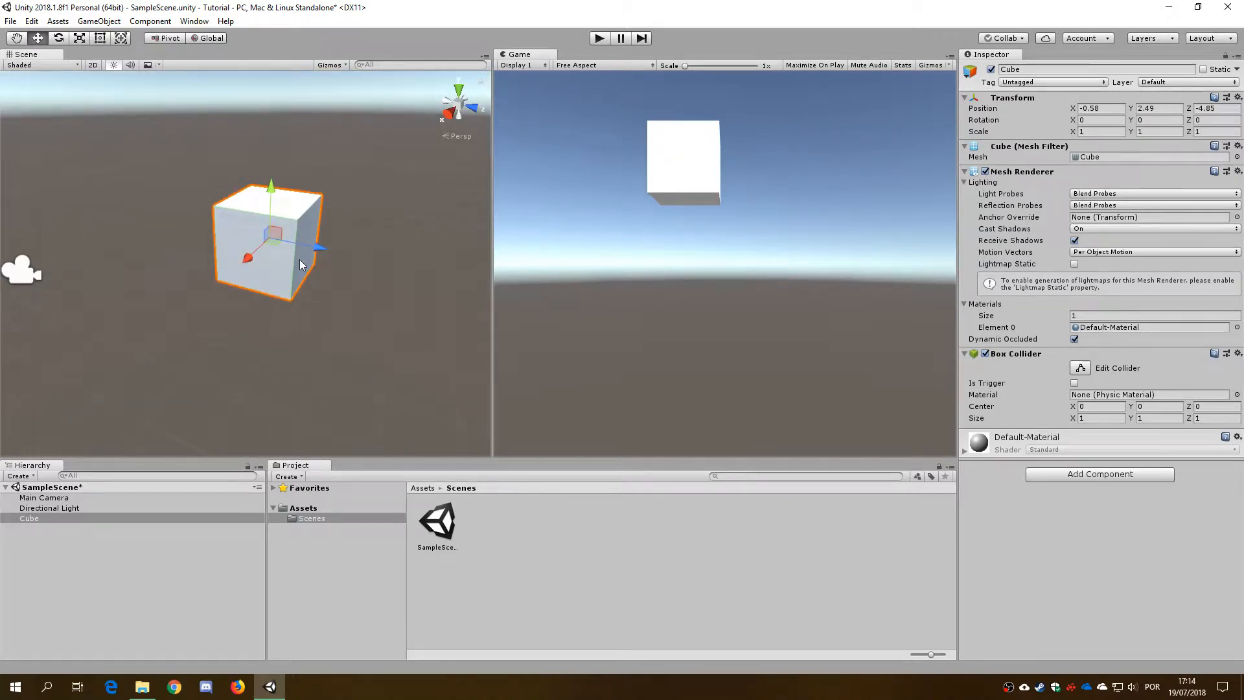
key(e)
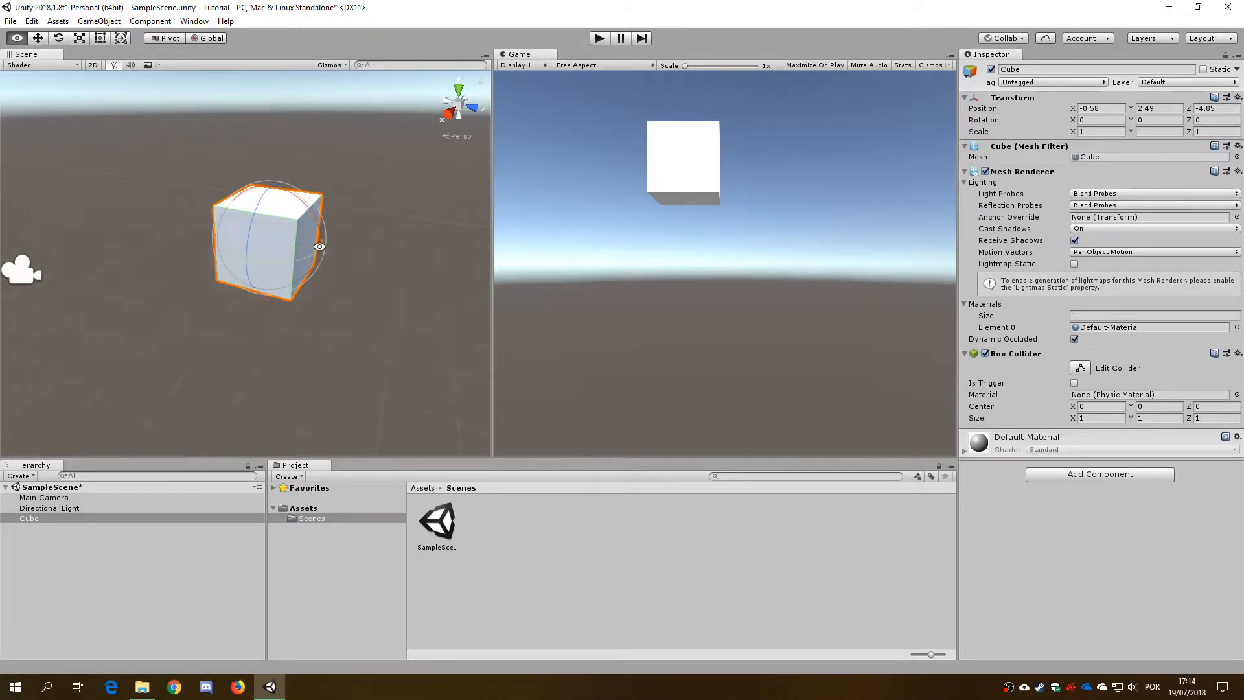
alt+drag(299, 264, 223, 223)
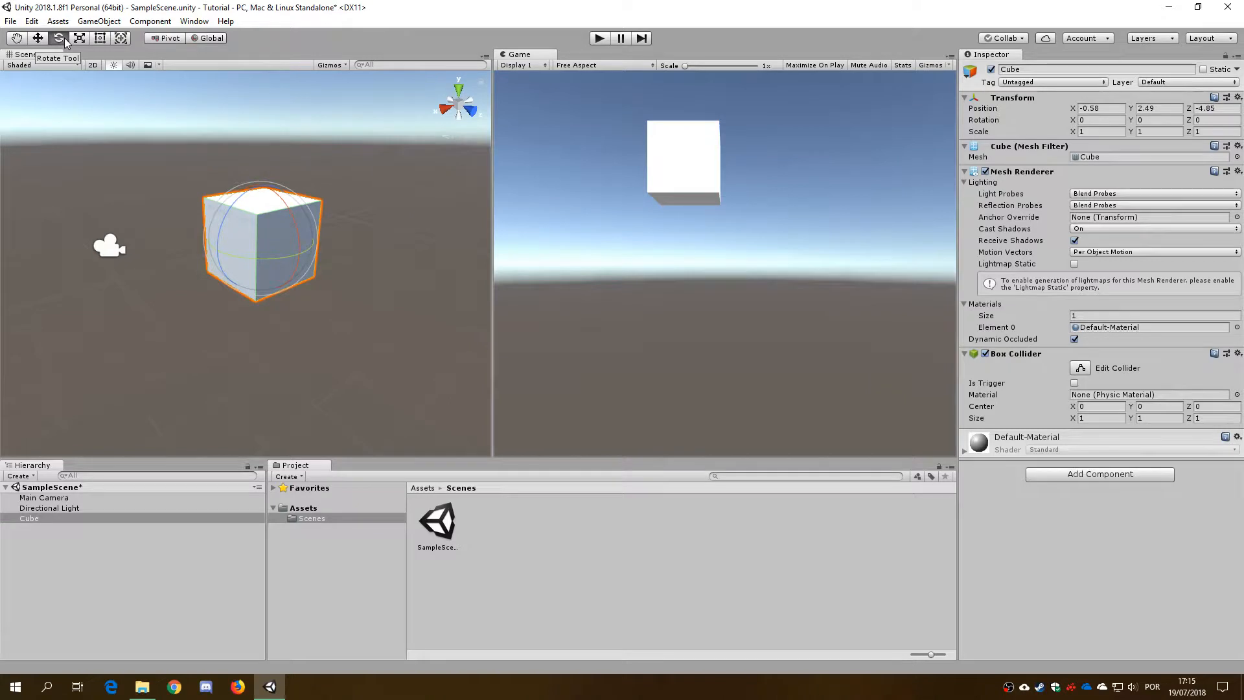
alt+drag(304, 247, 366, 250)
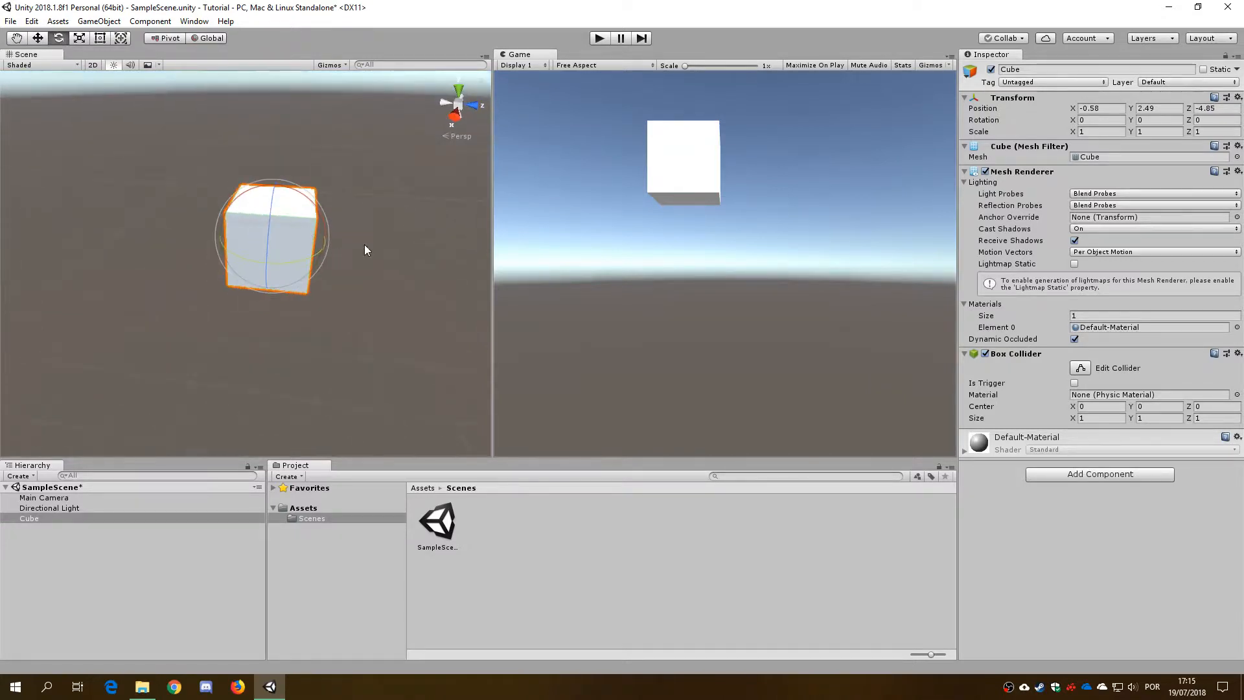
drag(270, 213, 275, 262)
alt+drag(275, 262, 325, 134)
drag(289, 229, 440, 236)
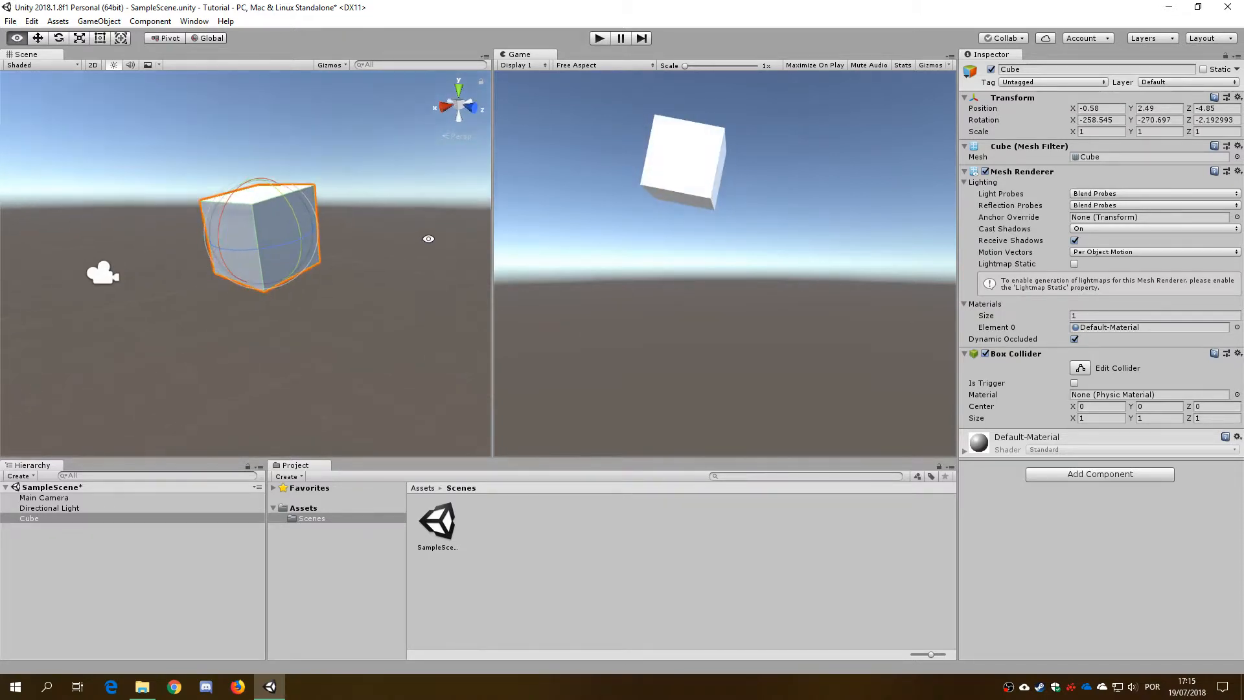
Step: Set the cube's rotation to 0 on the X, Y and Z axes
click(1119, 121)
key(Tab)
click(1119, 122)
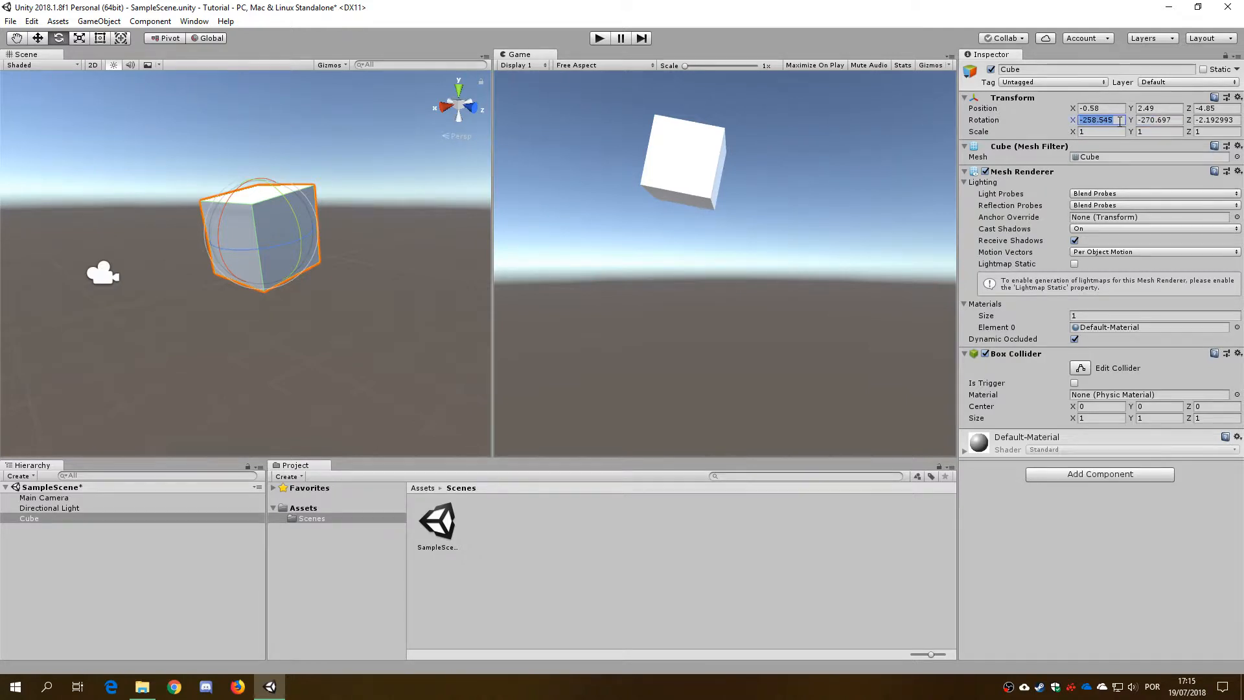
text(0)
key(Tab)
text(0)
key(Tab)
text(0)
alt+drag(303, 226, 272, 262)
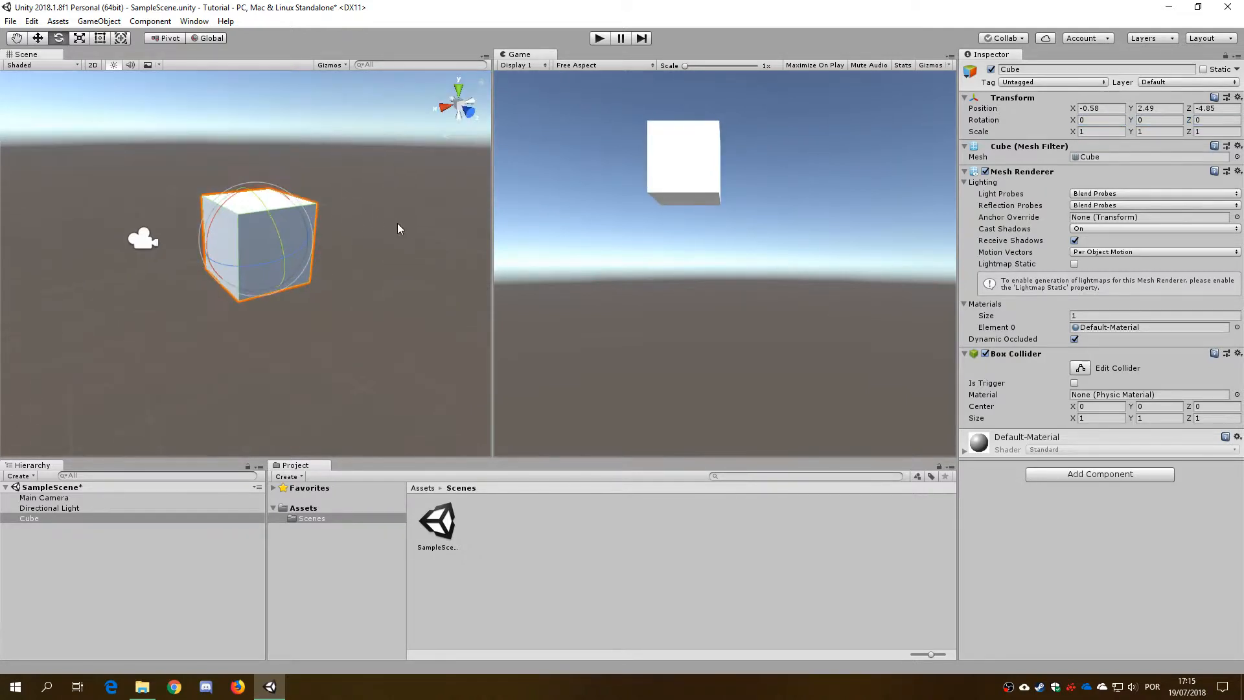
Step: Reselect the cube and alternate between the Move and Rotate tools to compare their gizmos
click(398, 224)
click(281, 235)
key(w)
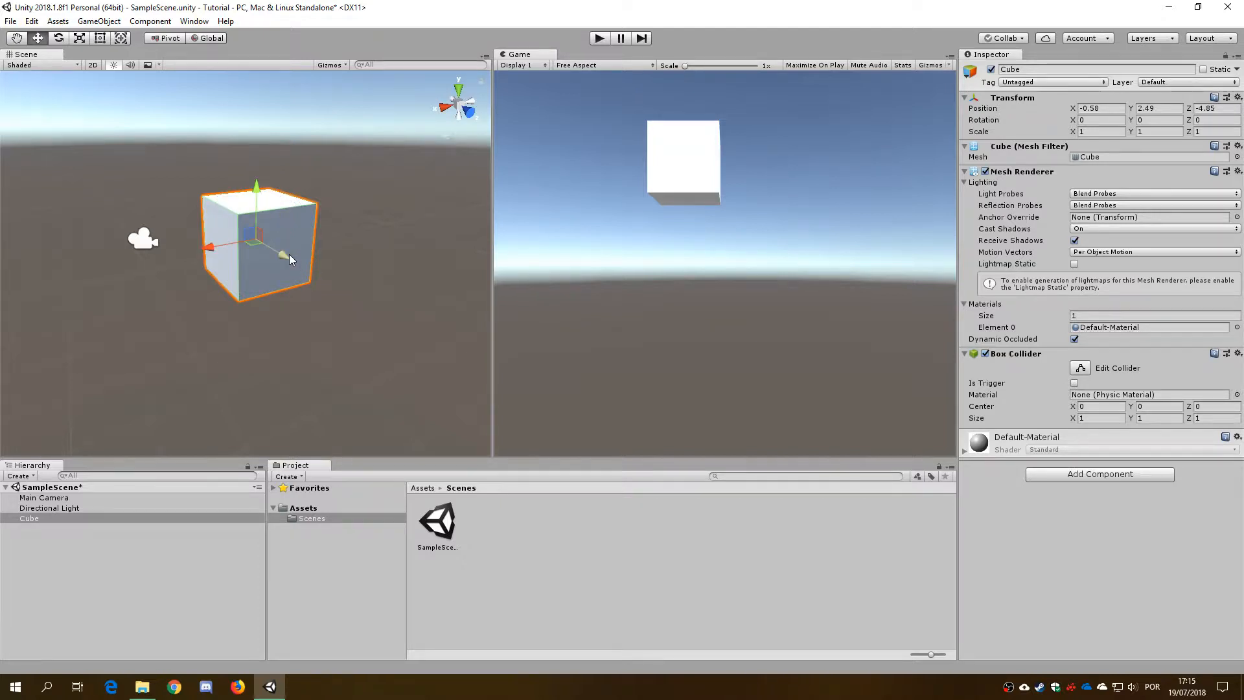
key(e)
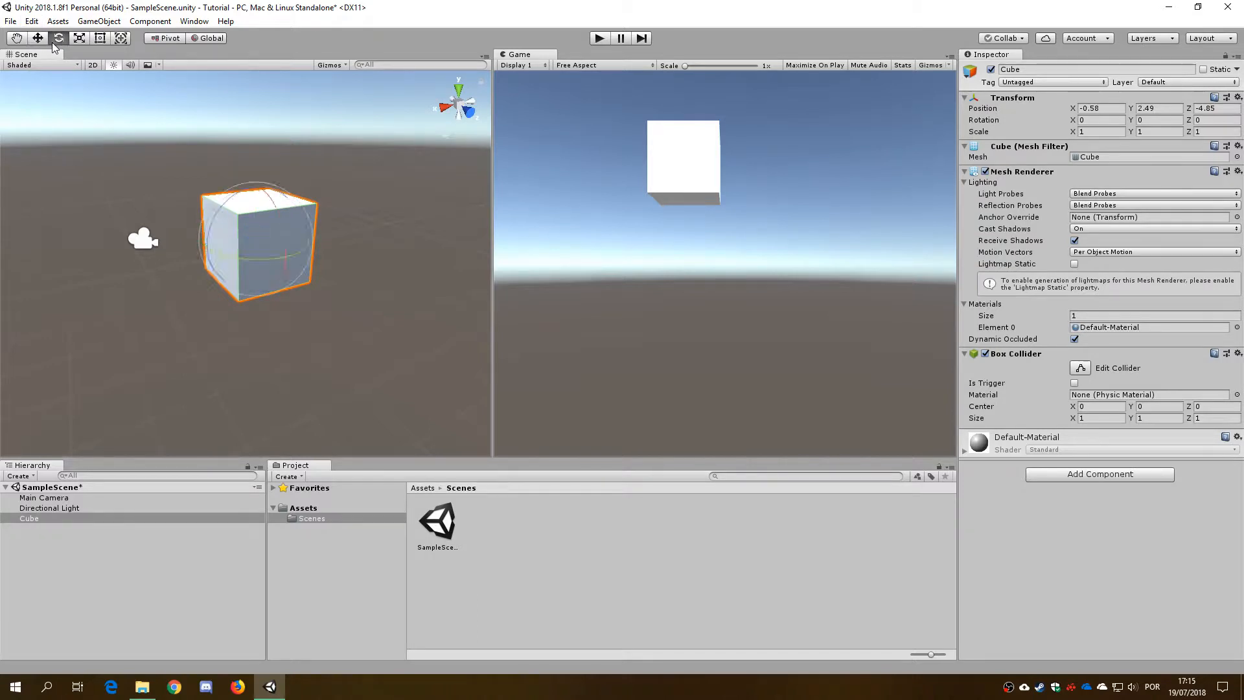
key(w)
key(e)
key(w)
key(e)
key(w)
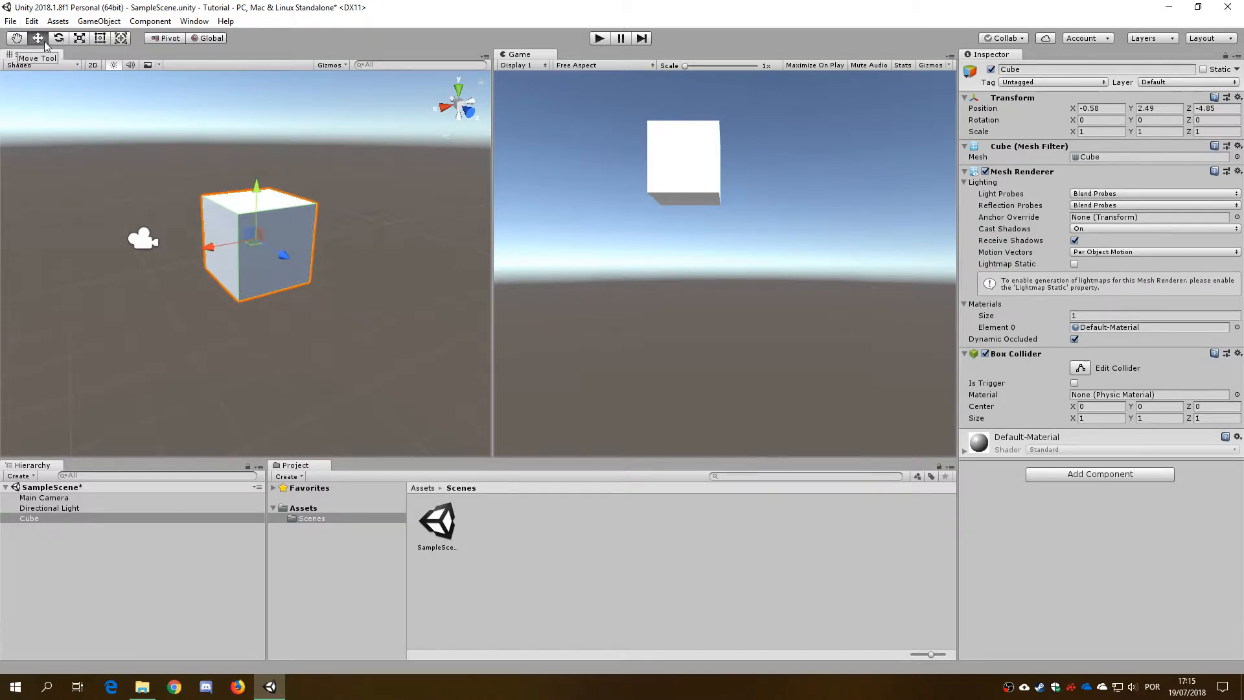
key(e)
key(w)
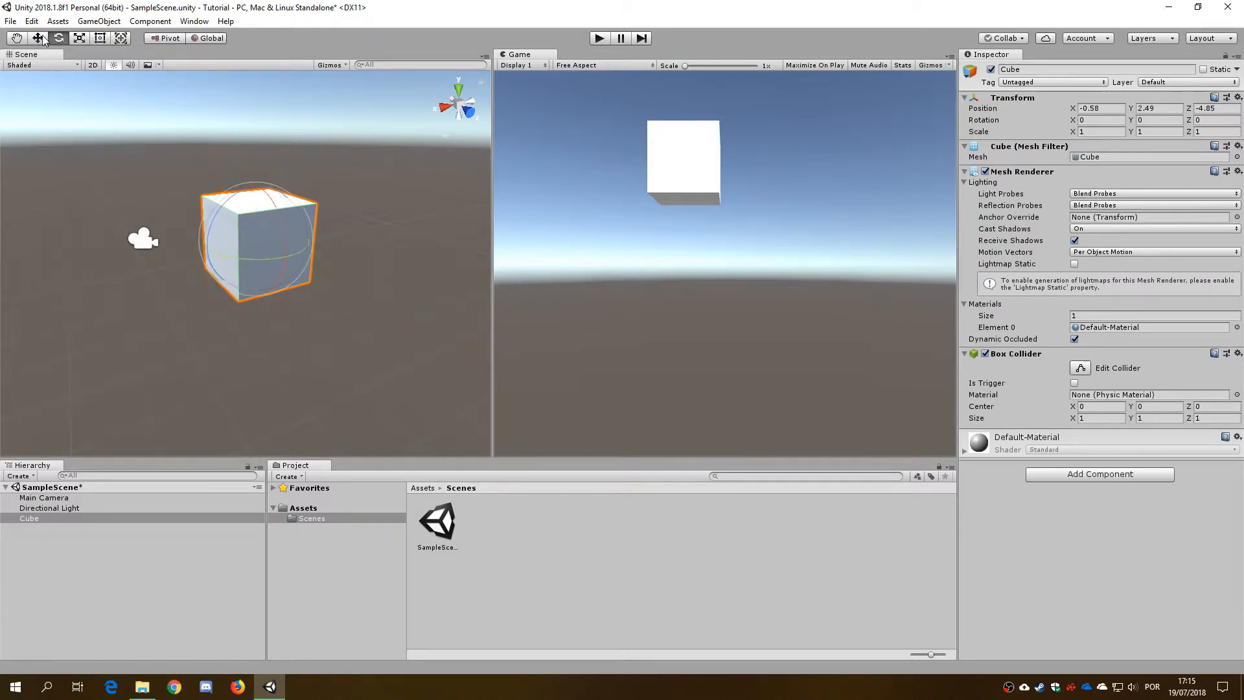
key(e)
key(w)
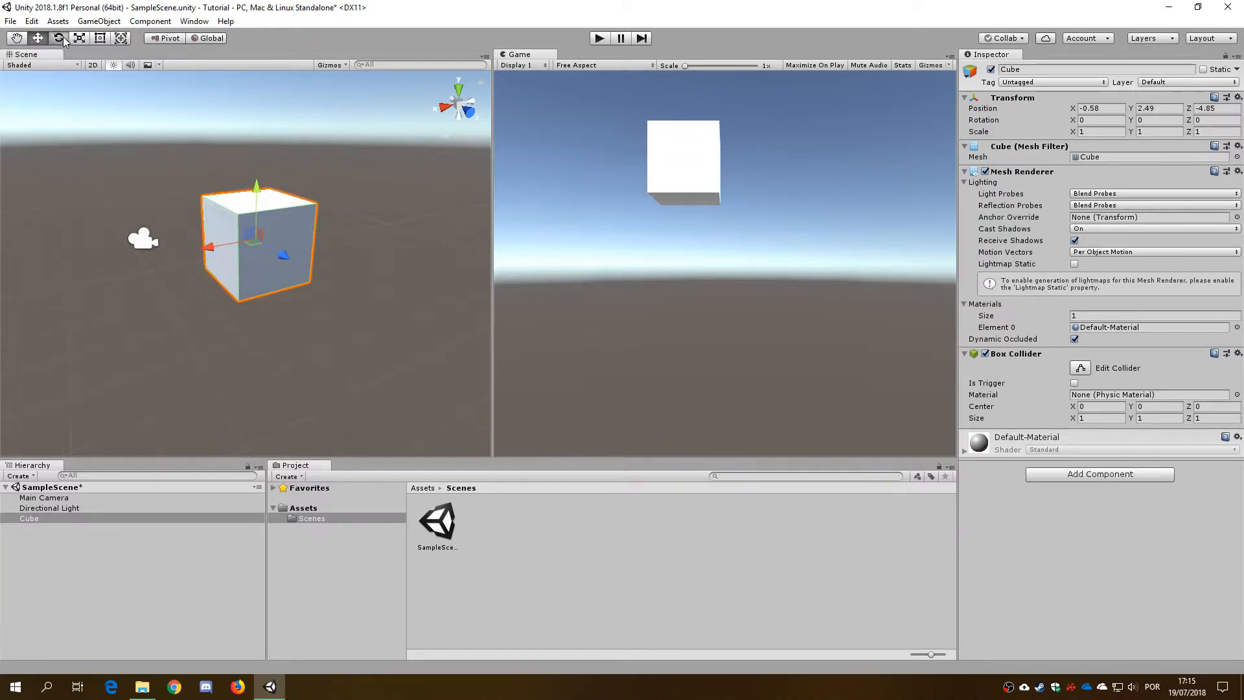
Step: Cycle through the Rotate, Scale, Move and Rect tools on the selected cube, finishing on the Scale tool
click(63, 40)
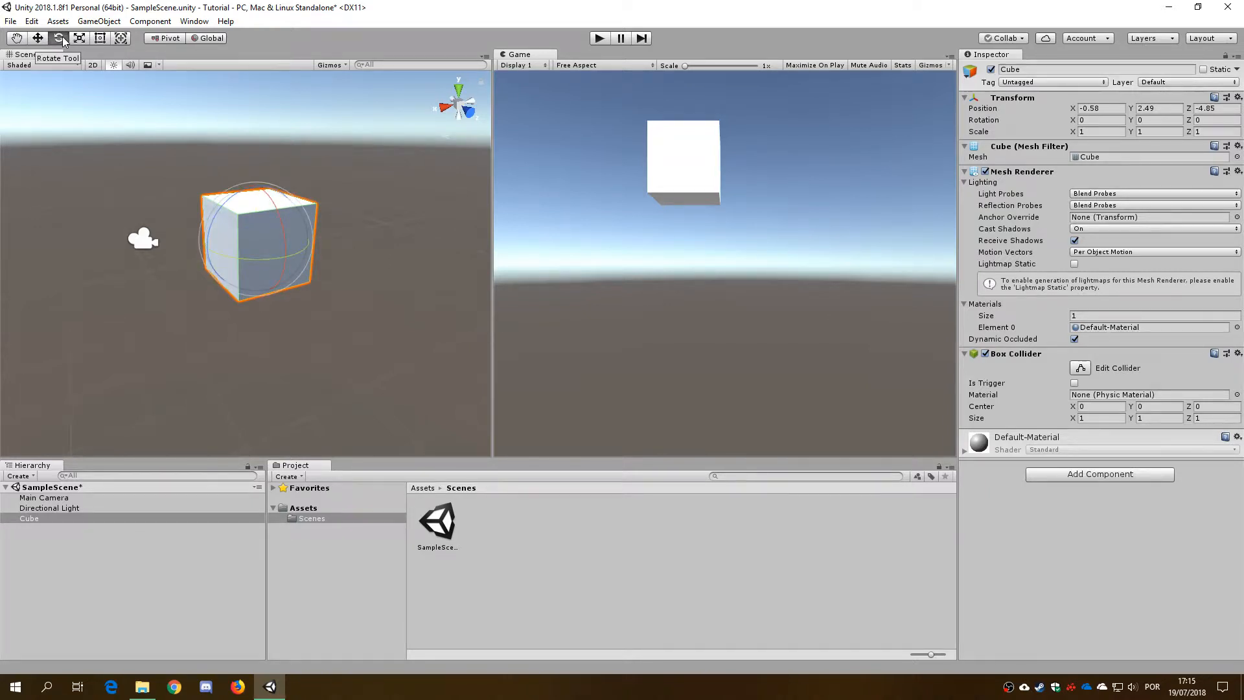
click(82, 39)
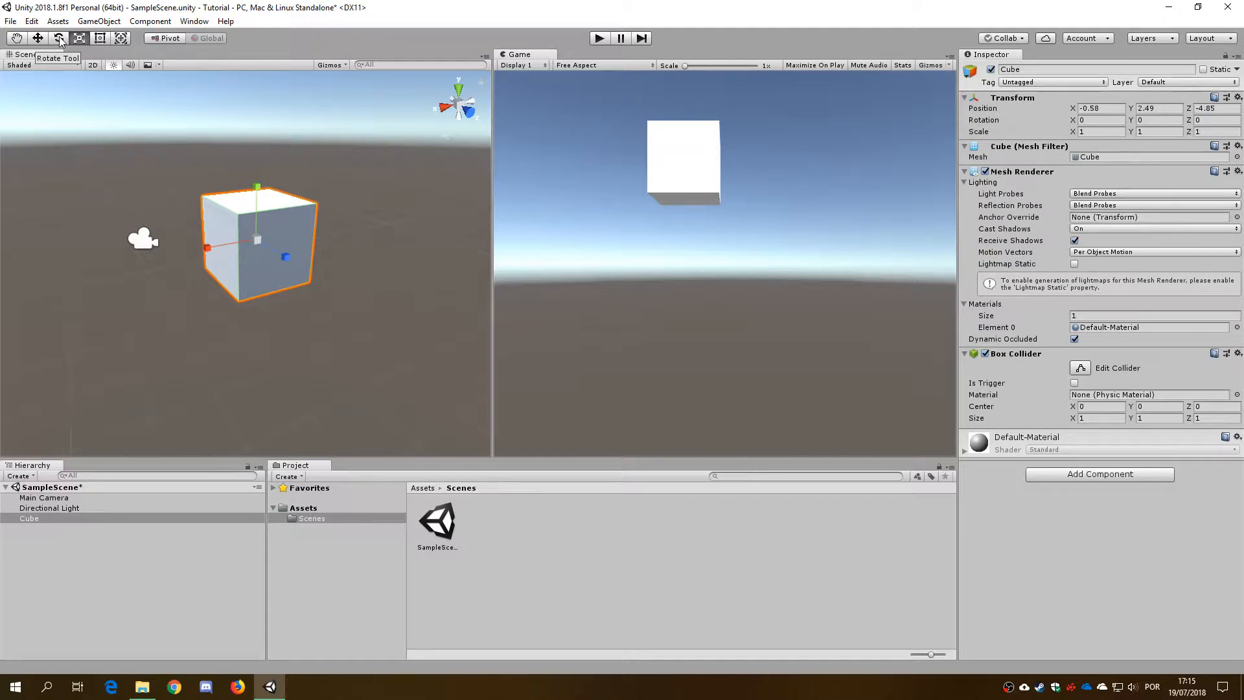
click(60, 38)
key(w)
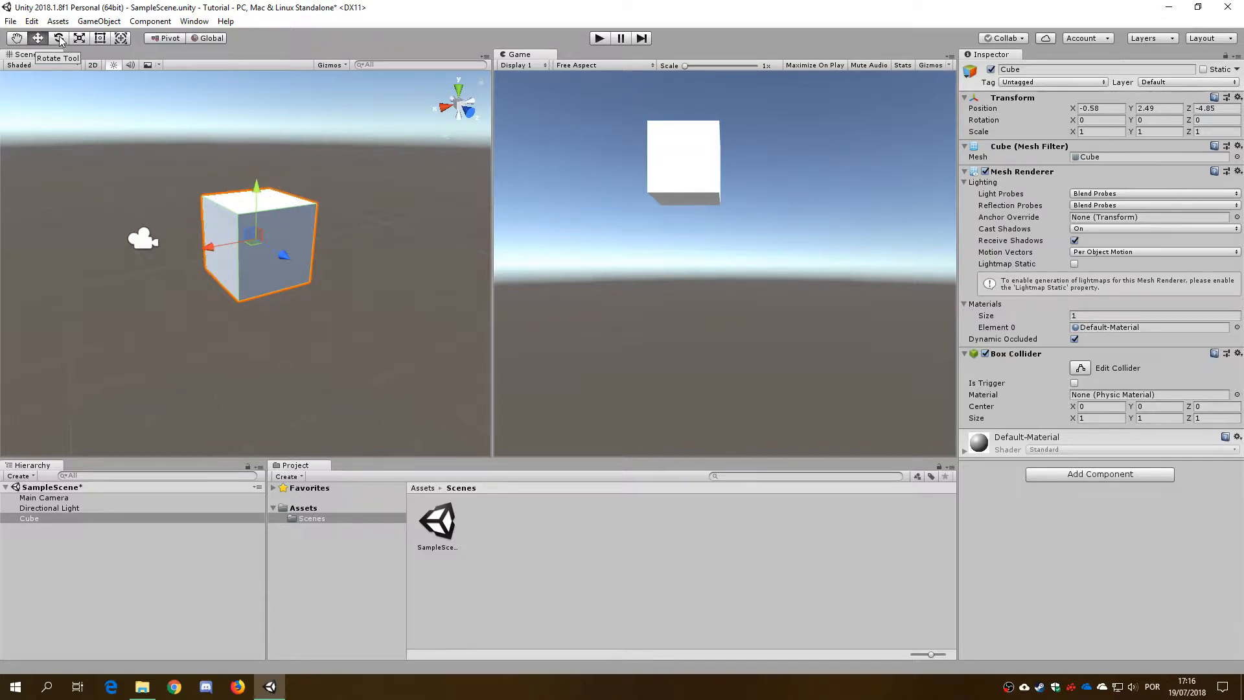
click(60, 38)
key(r)
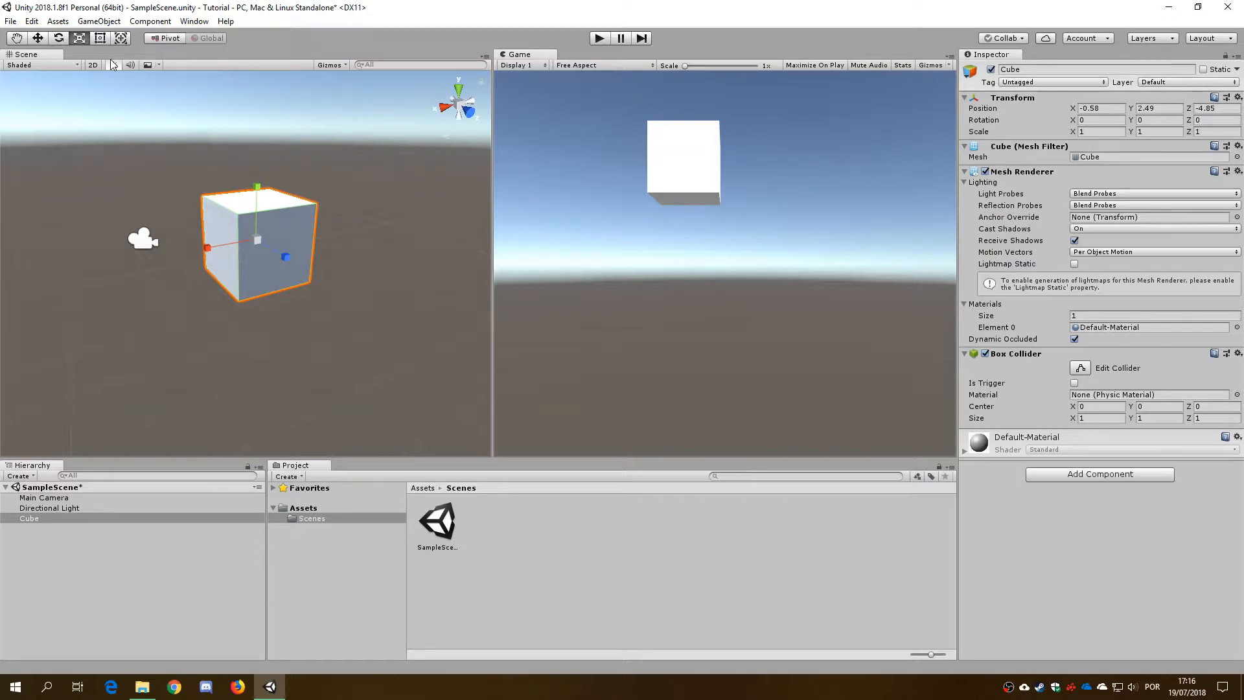
key(w)
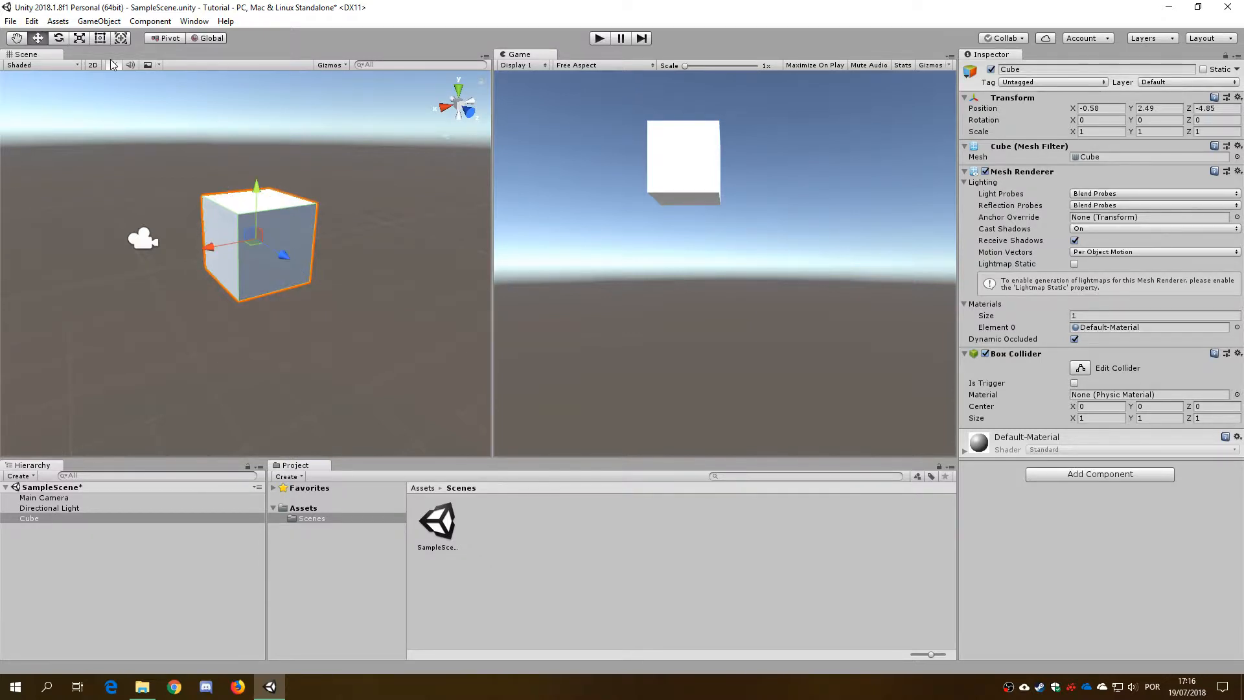
key(e)
key(t)
key(w)
key(r)
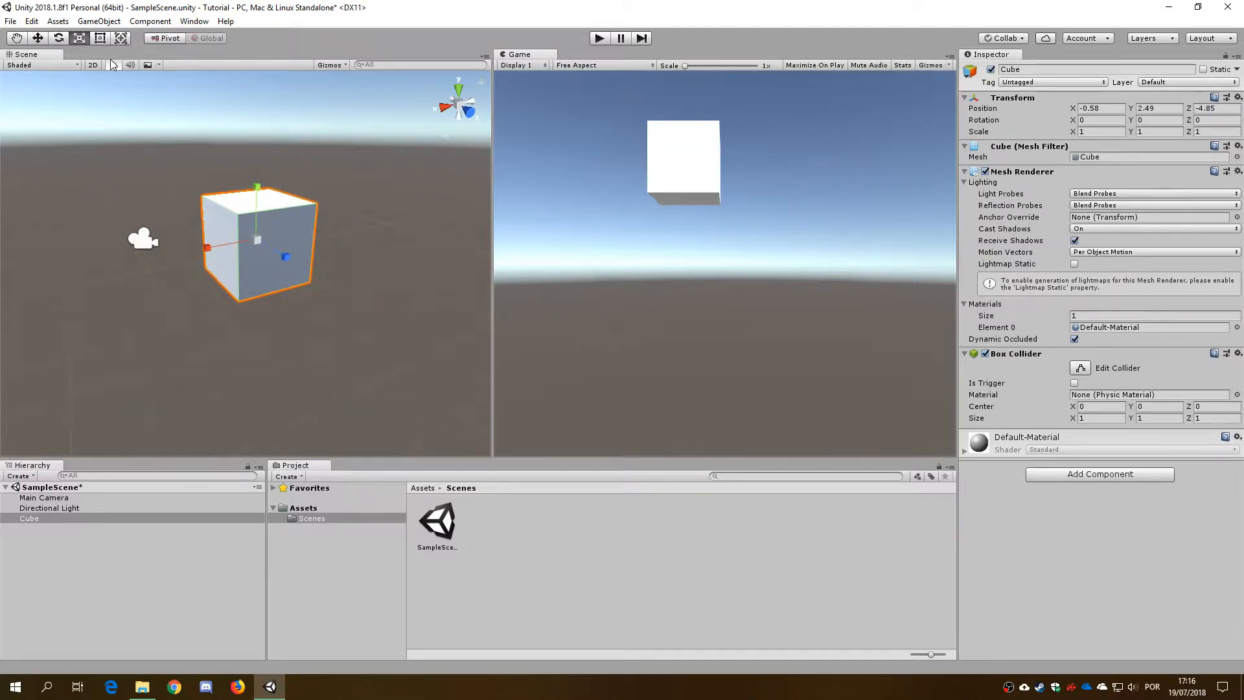
key(w)
key(e)
key(r)
key(w)
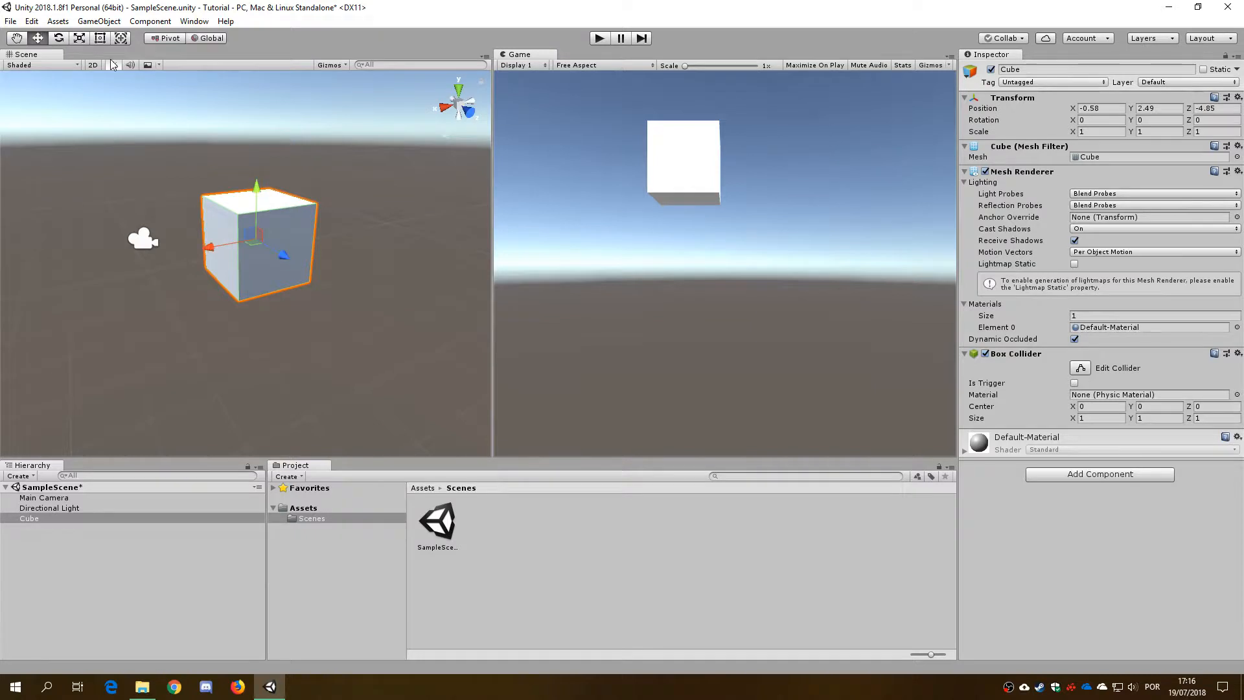
key(e)
key(r)
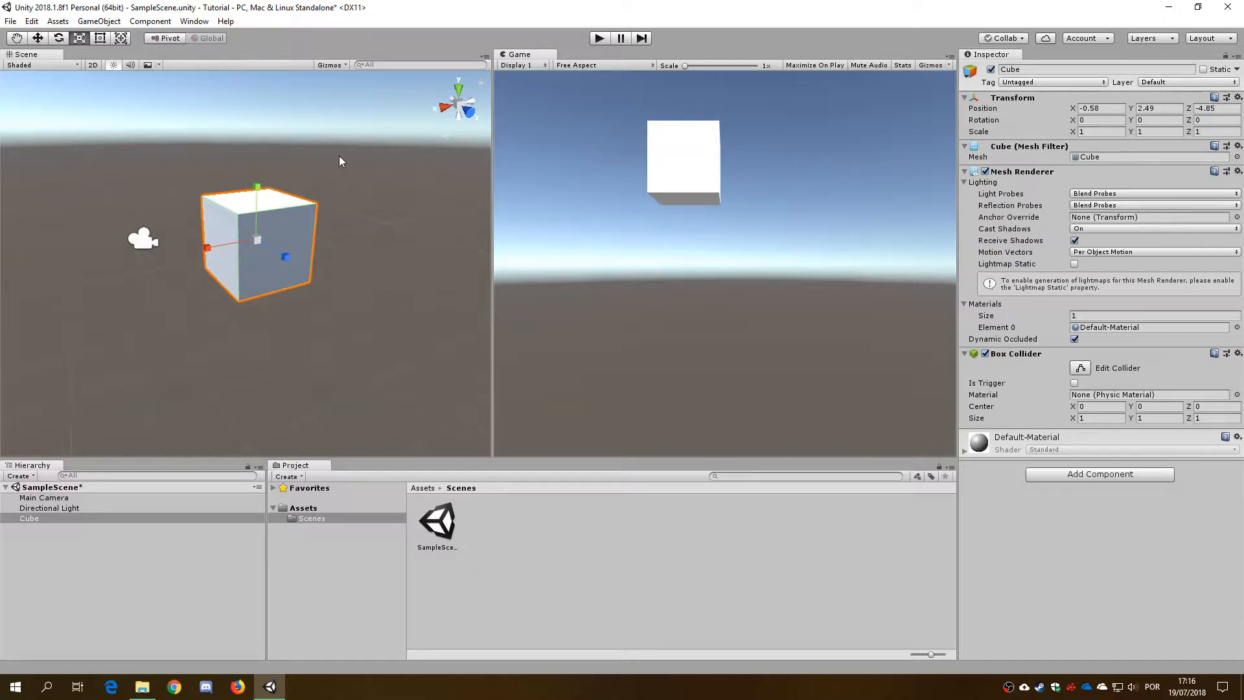
Step: Try rotating the cube freehand to about -50 degrees on X and undo the rotation
key(e)
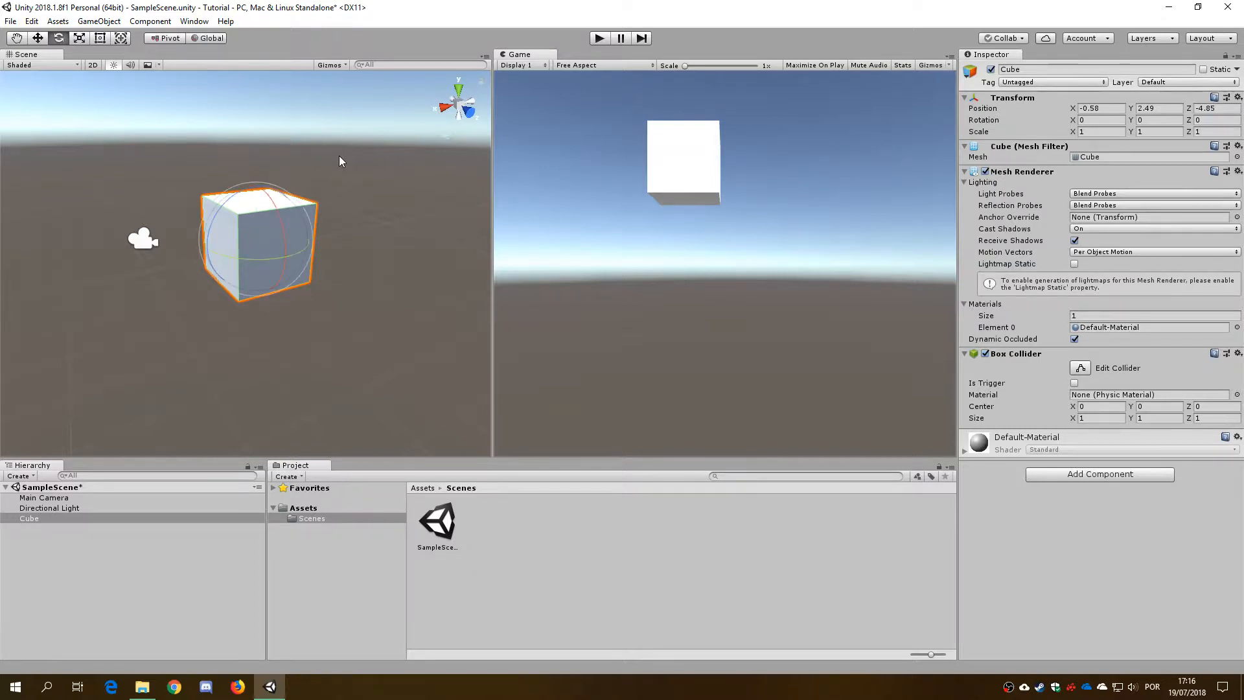
drag(277, 277, 258, 124)
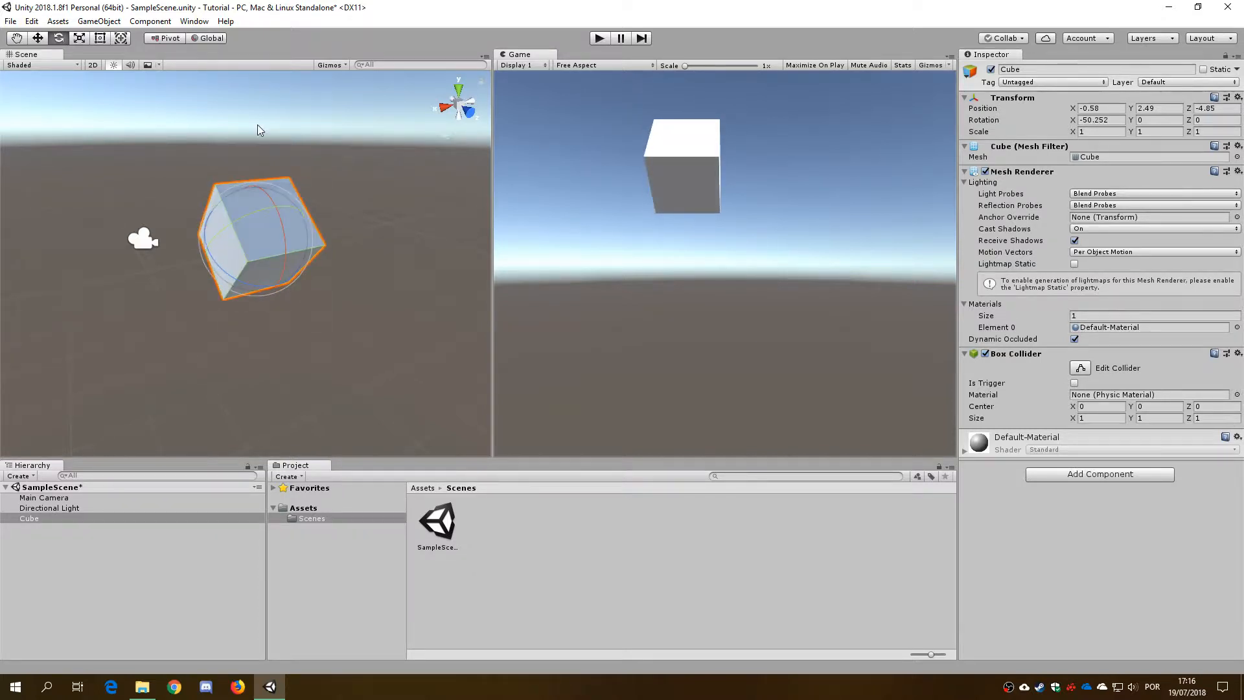
key(ctrl+z)
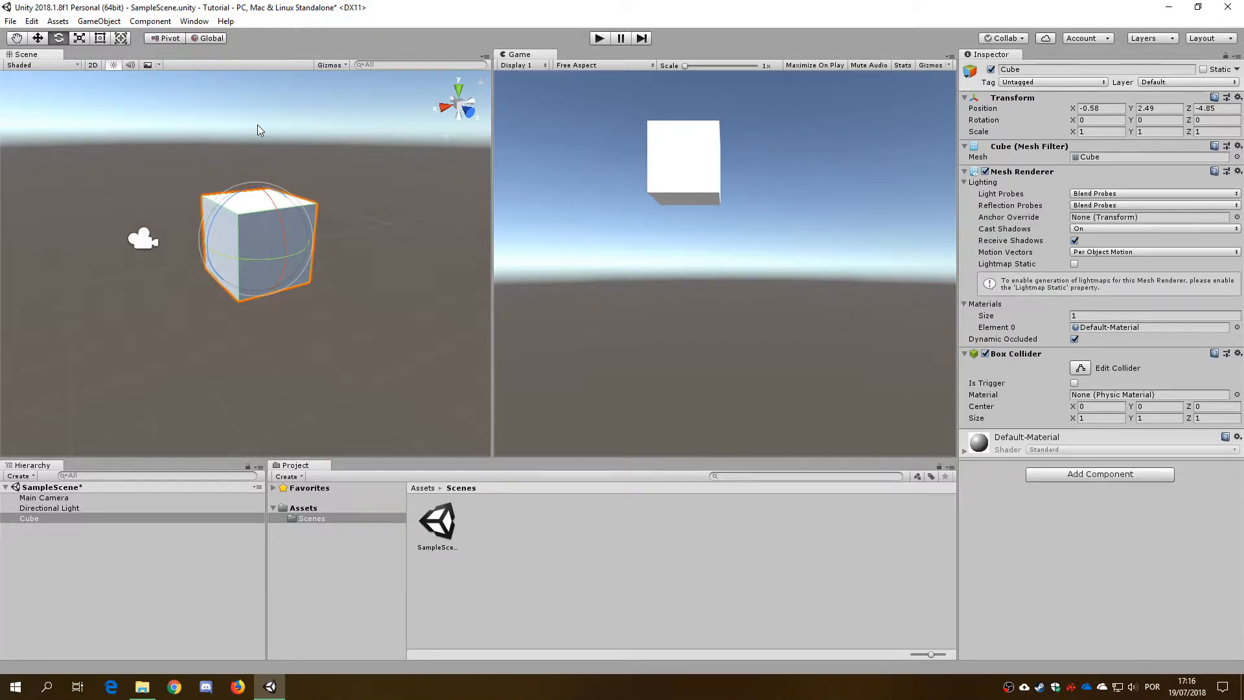
Step: Try scaling the cube freehand to about 1.88 on Y and stretching it along Z, and undo the scaling
key(w)
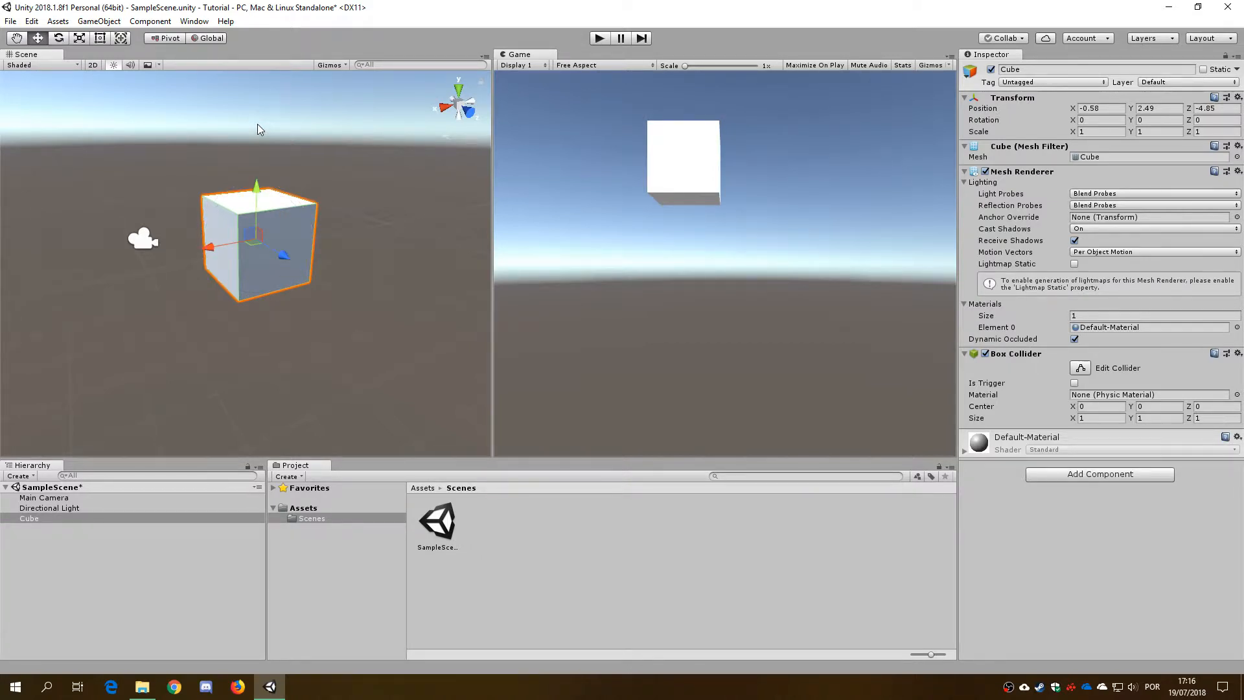
key(e)
key(r)
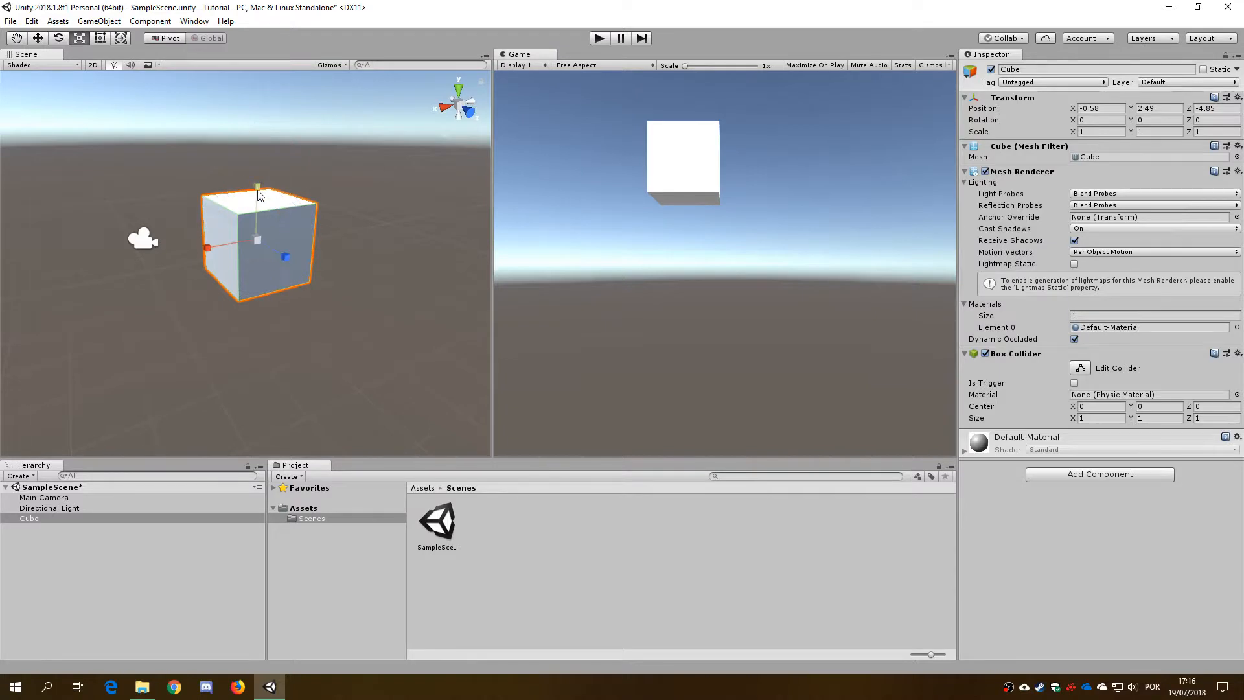
drag(257, 195, 255, 158)
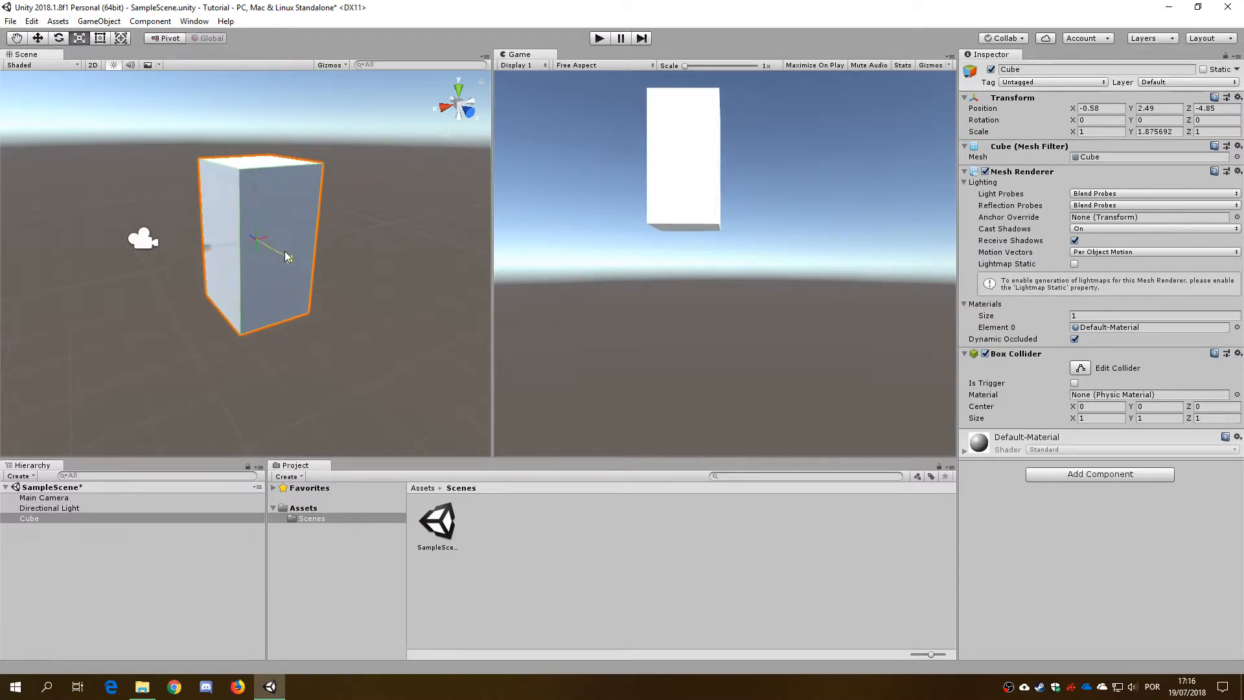
drag(285, 251, 328, 280)
key(ctrl+z)
key(ctrl+z)
key(ctrl+z)
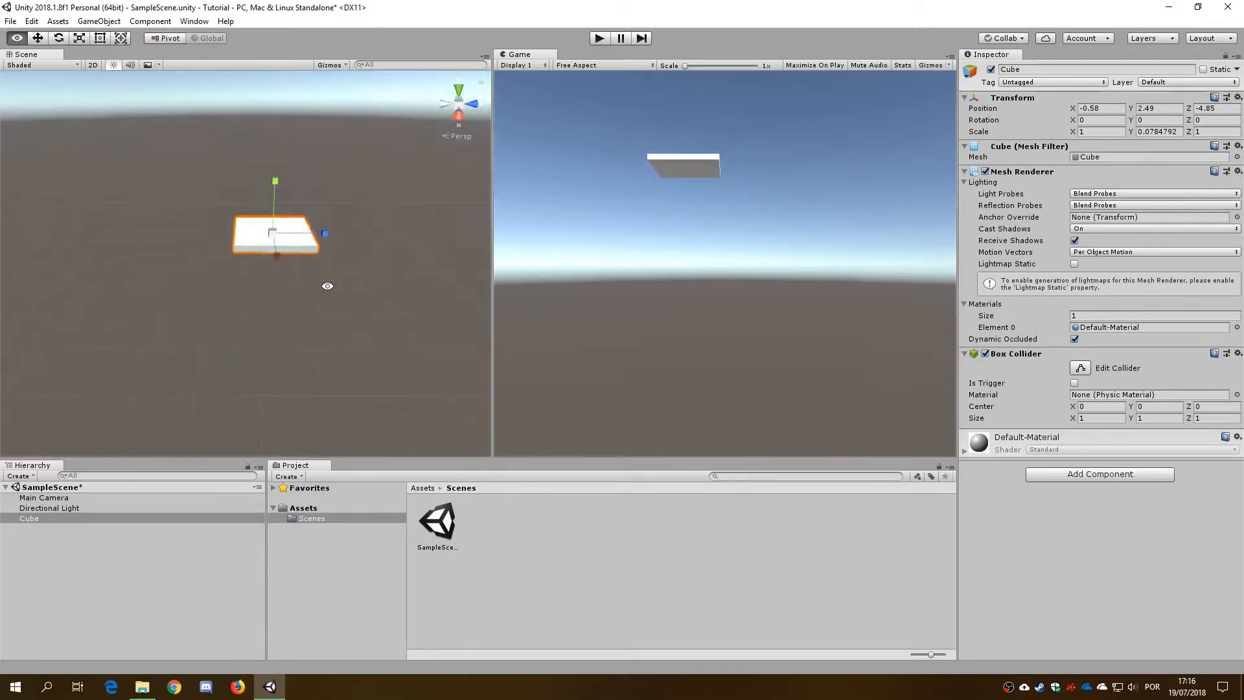
Step: Scale the cube freehand into a flat slab of about 0.06 on Y and 2.28 on Z
drag(320, 235, 275, 193)
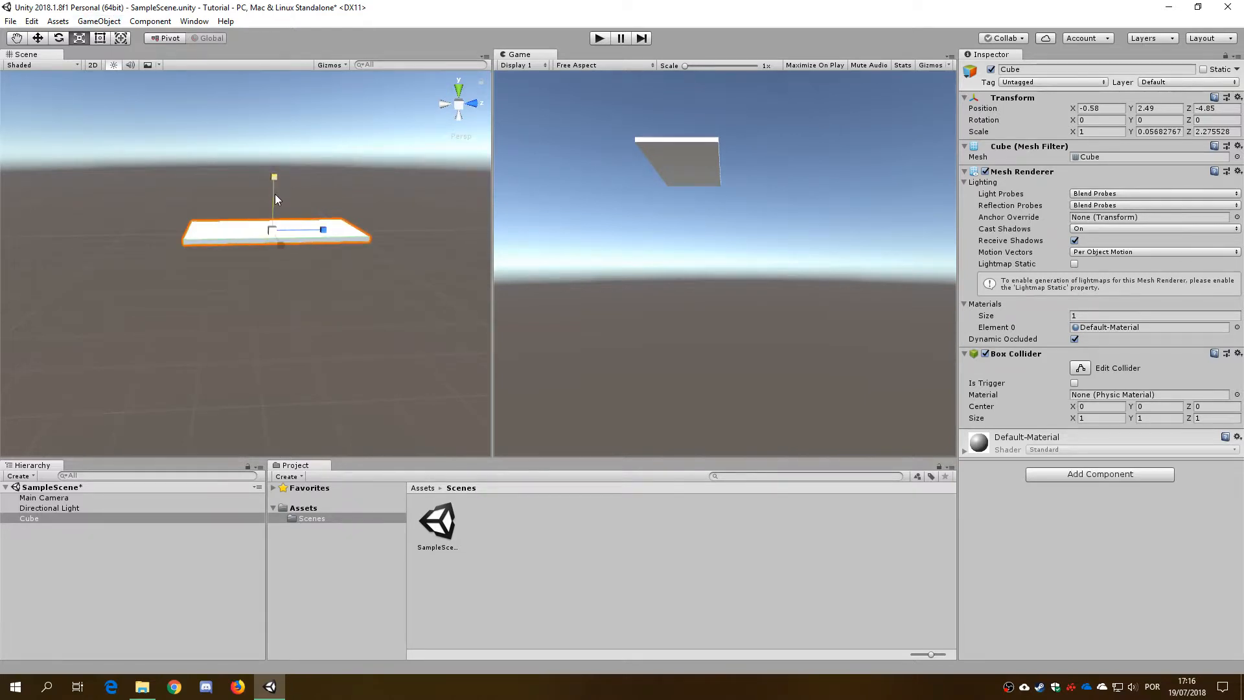
alt+drag(250, 306, 142, 103)
Step: Add a second 3D cube to the scene and view it together with the flat slab
click(99, 21)
mouse_move(137, 68)
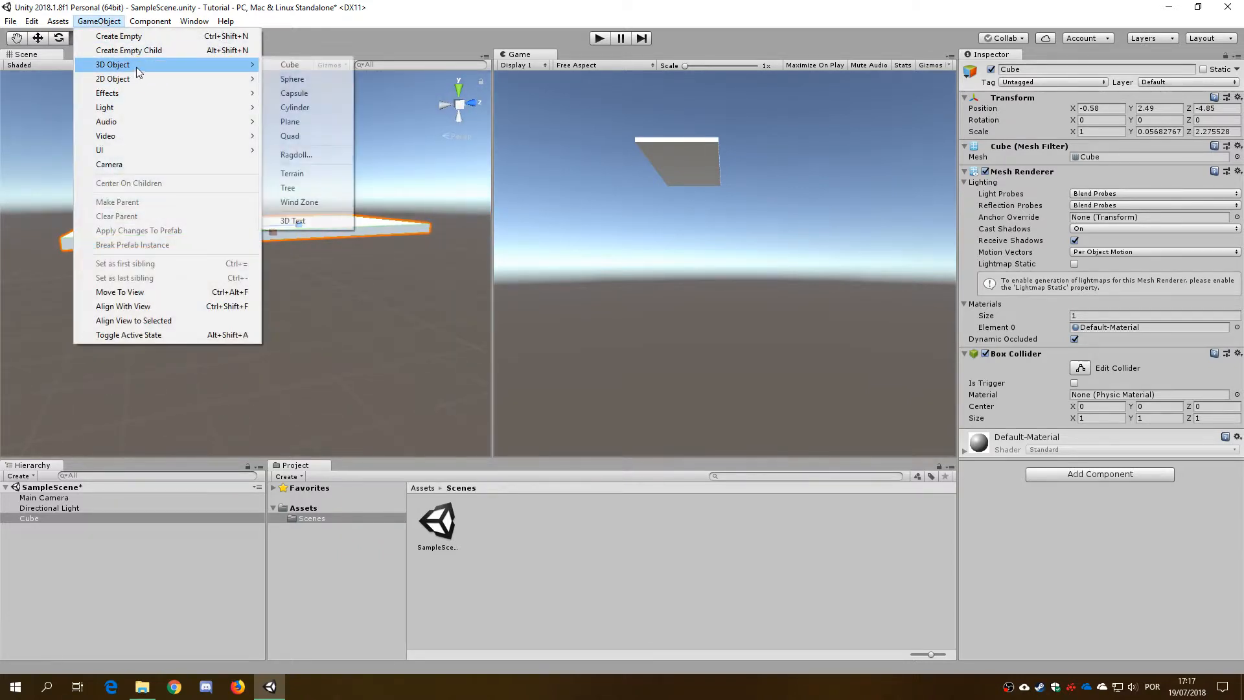
click(309, 66)
alt+drag(220, 201, 328, 245)
scroll(327, 245, down, 5)
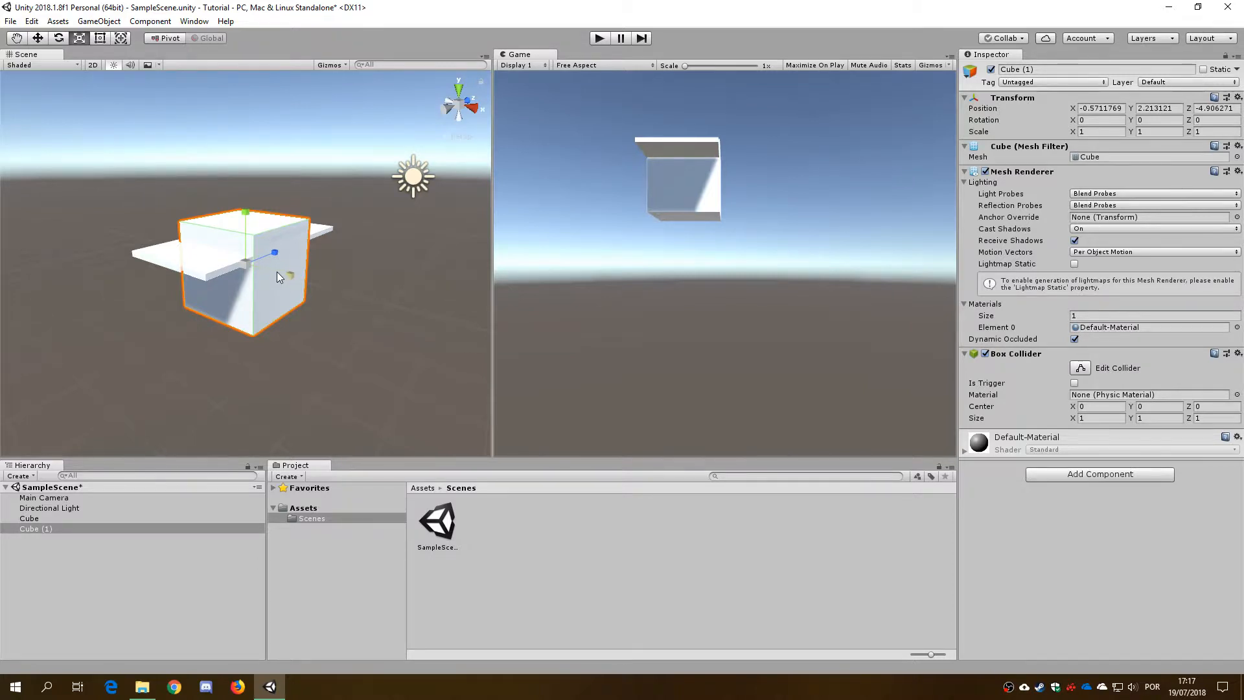
Step: Scale the second cube freehand into a thin post of about 0.09 on X and 0.12 on Z
drag(289, 278, 246, 269)
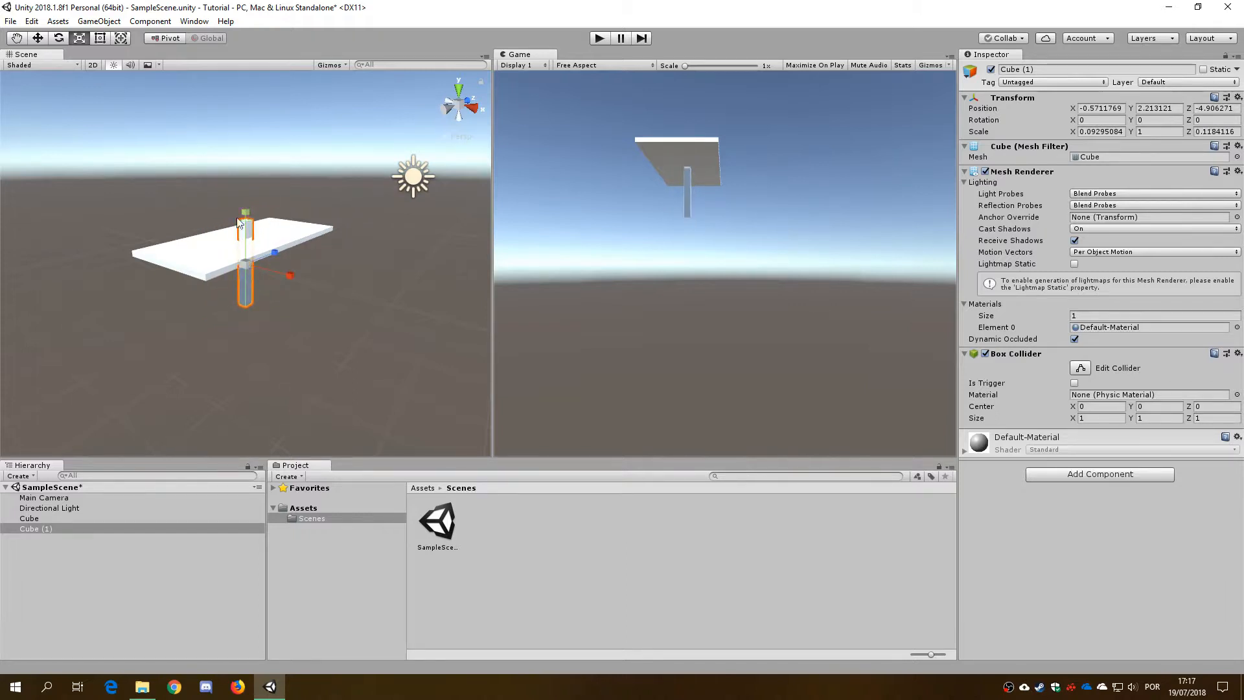
key(f)
scroll(251, 176, down, 5)
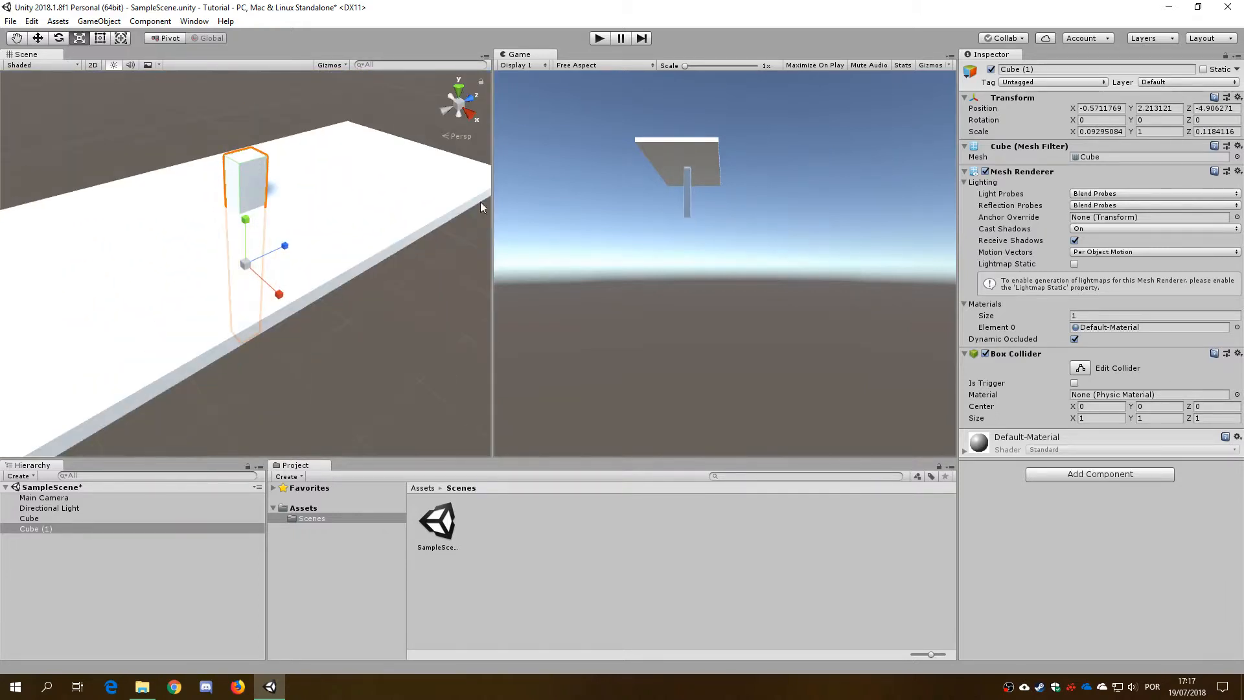
Step: Set the thin post's scale to exactly 0.1 on X and 0.1 on Z
click(1108, 133)
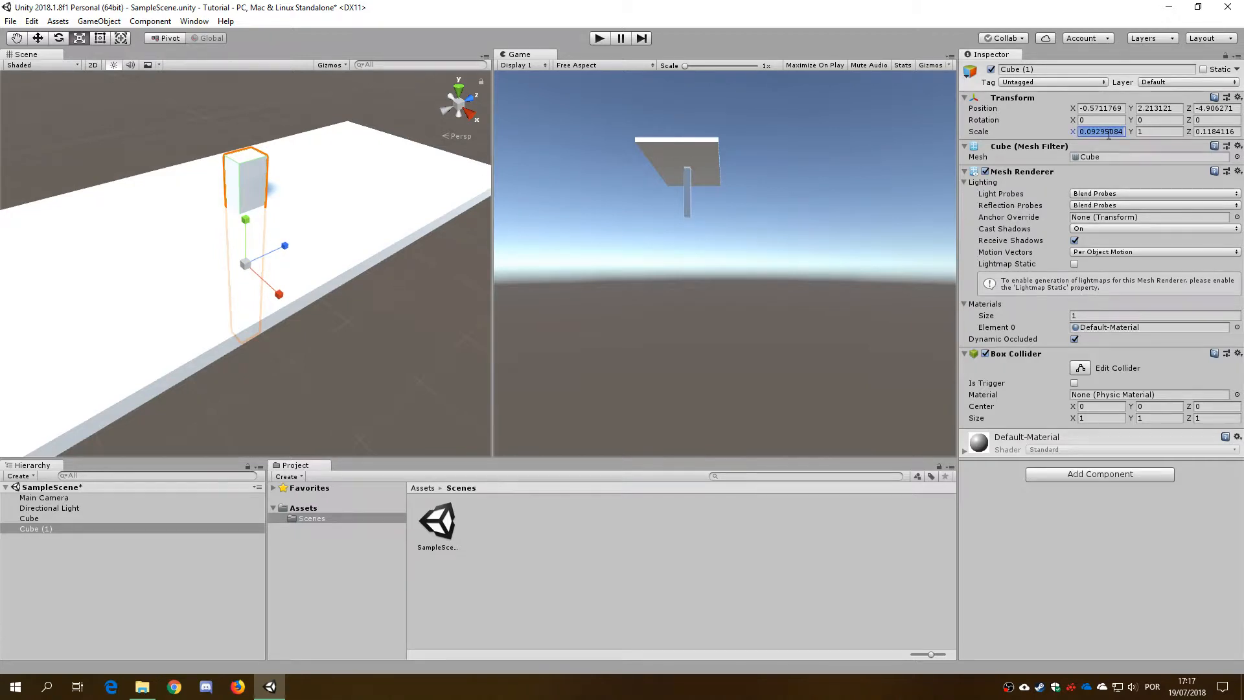
text(0)
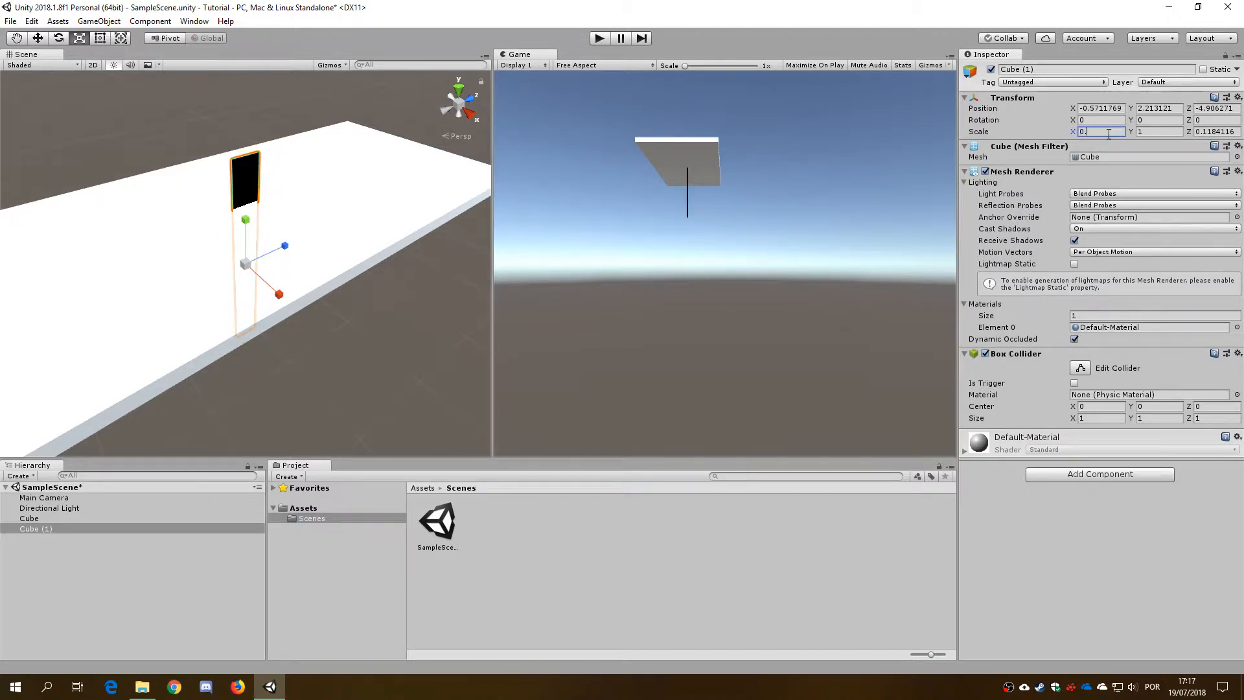
text(.1)
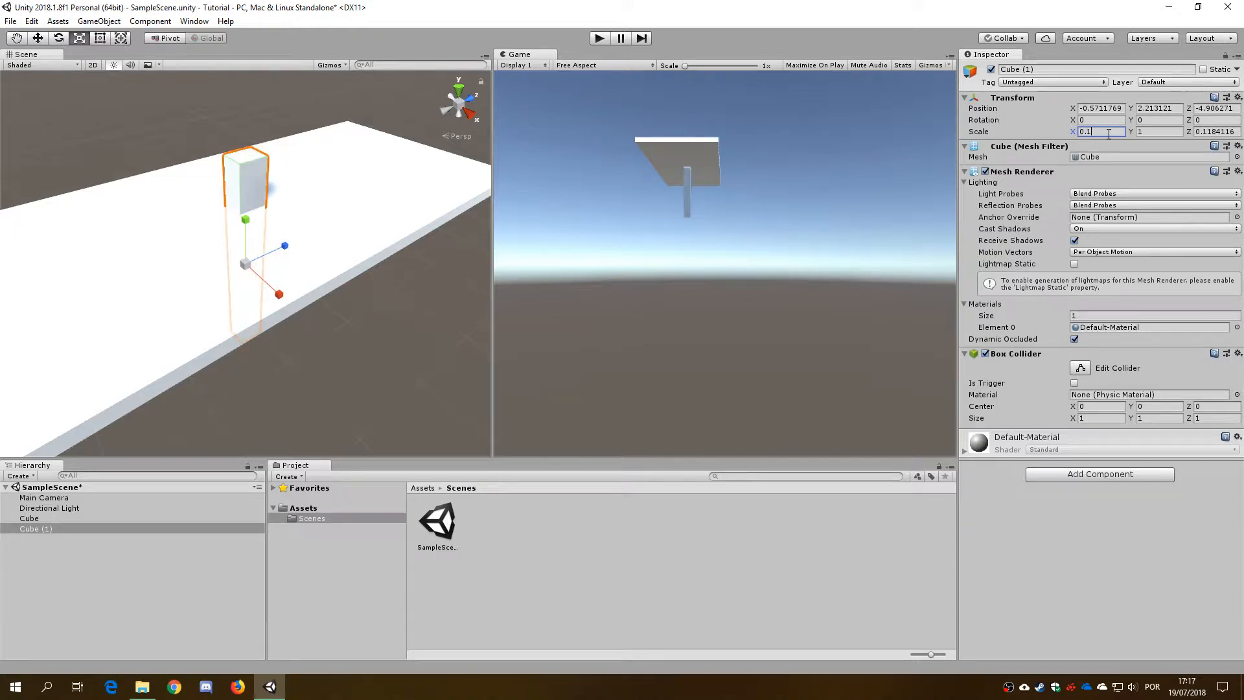
key(Tab)
key(Tab)
text(0.1)
Step: Move the post with vertex snapping so its top corner sits under a corner of the flat slab as a table leg
scroll(230, 254, down, 5)
alt+drag(349, 253, 314, 205)
scroll(313, 205, up, 4)
alt+drag(234, 220, 316, 198)
middle_drag(337, 227, 397, 189)
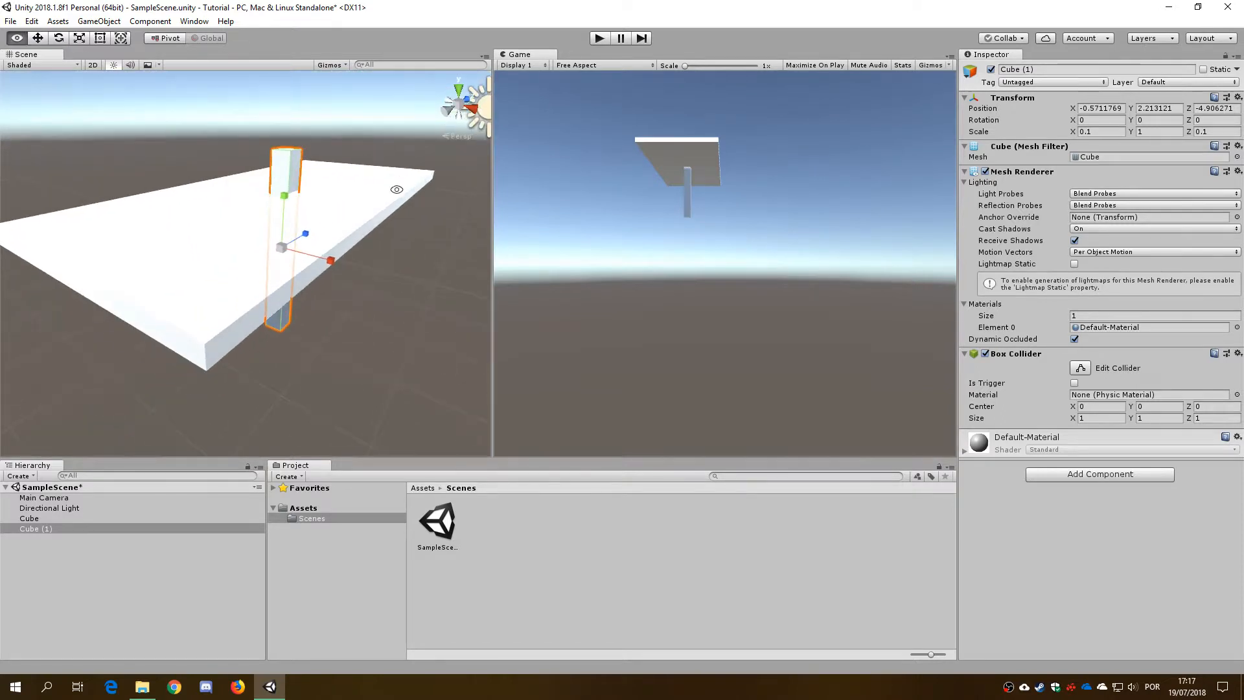
scroll(397, 191, down, 8)
scroll(396, 191, up, 5)
key(w)
alt+drag(391, 192, 310, 187)
key(v)
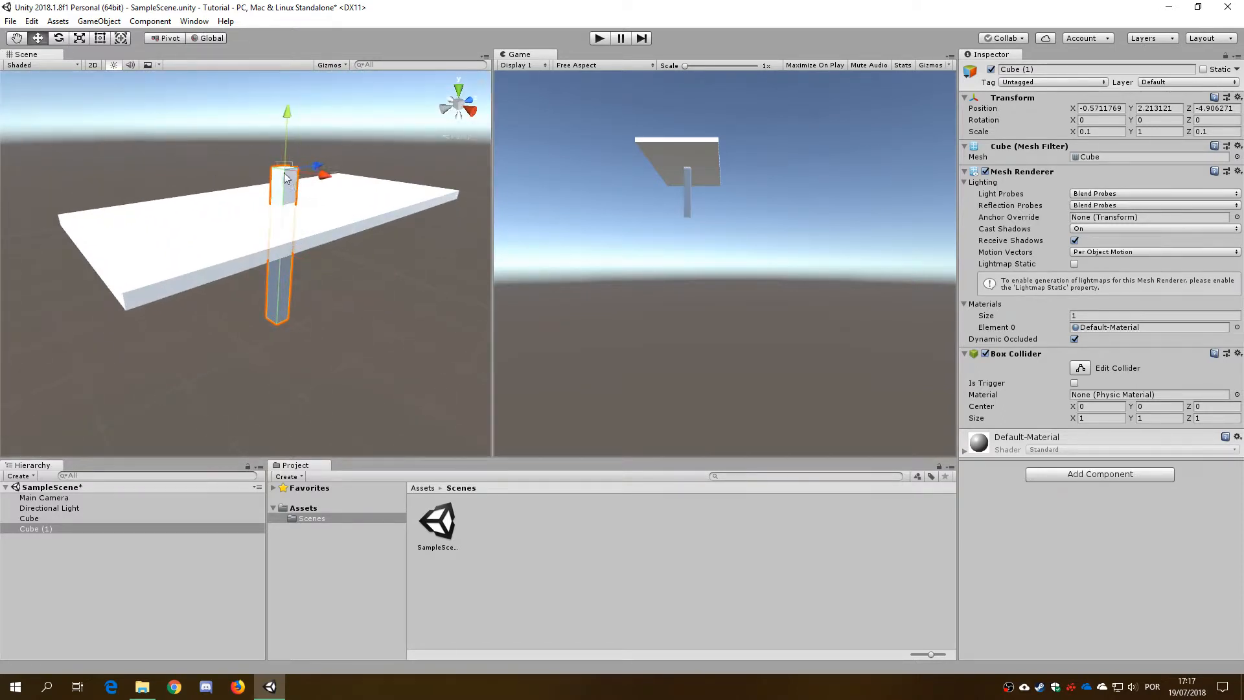
drag(285, 172, 241, 274)
Step: Duplicate the leg and vertex-snap the copy under the other corner at the same short end of the slab
scroll(176, 265, down, 10)
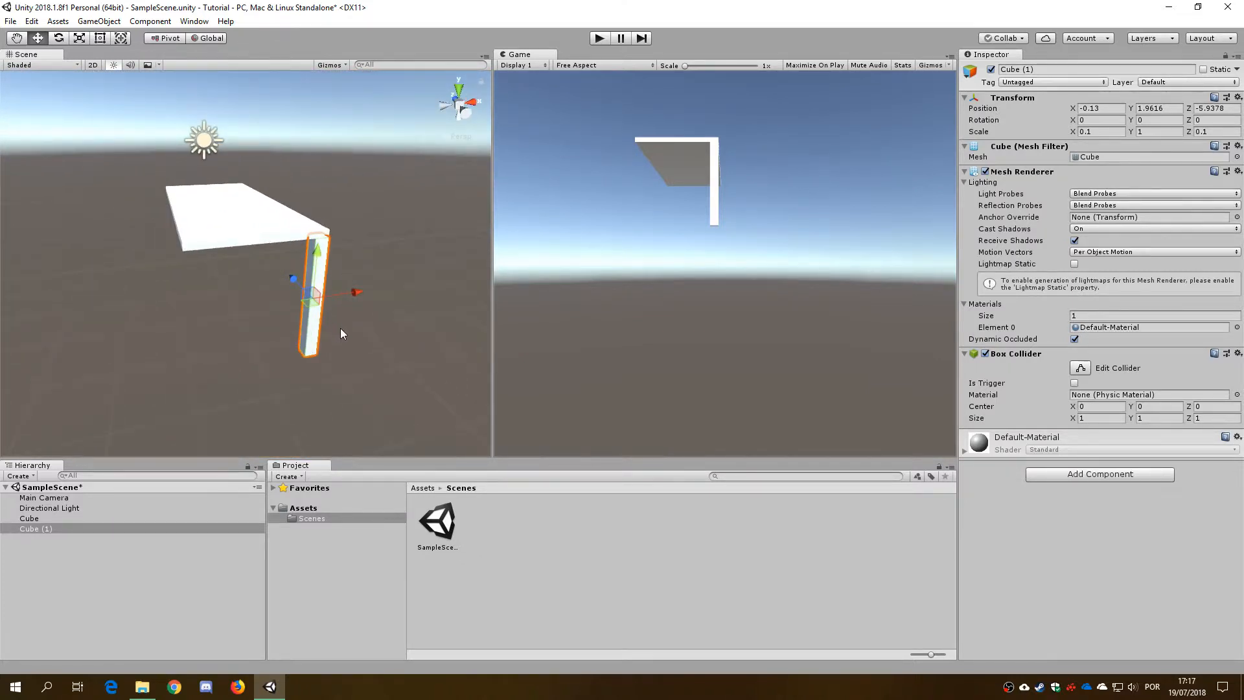
alt+drag(346, 297, 336, 317)
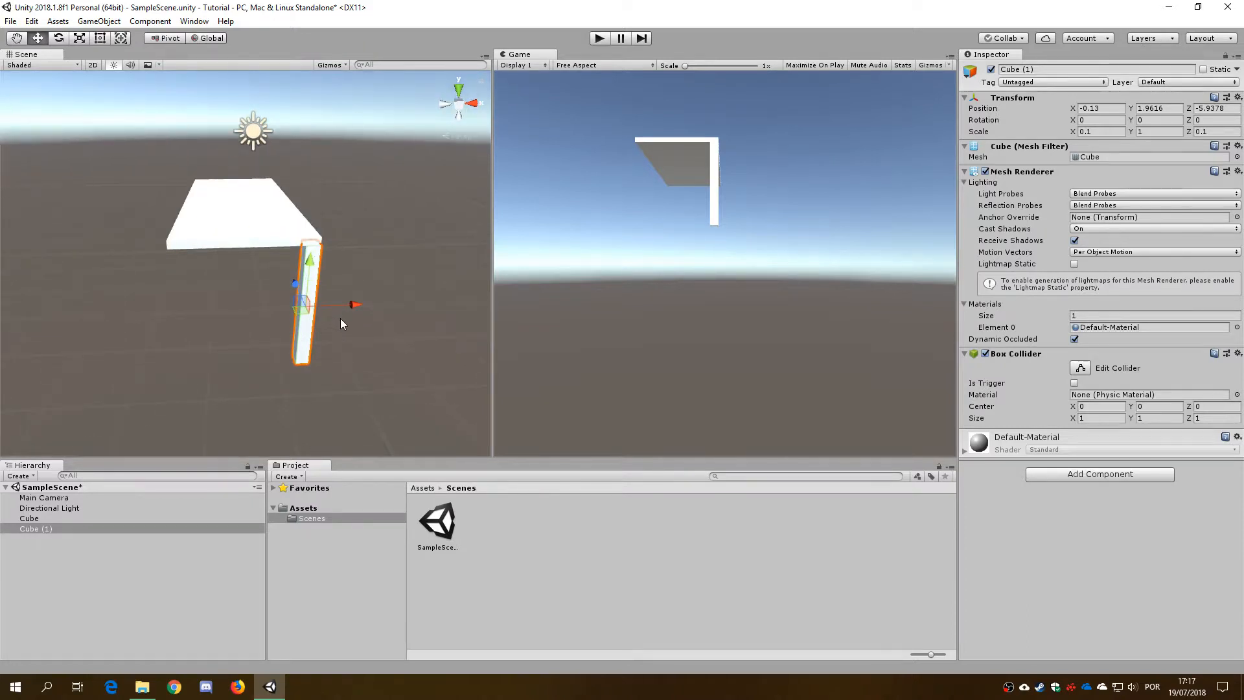
key(ctrl+d)
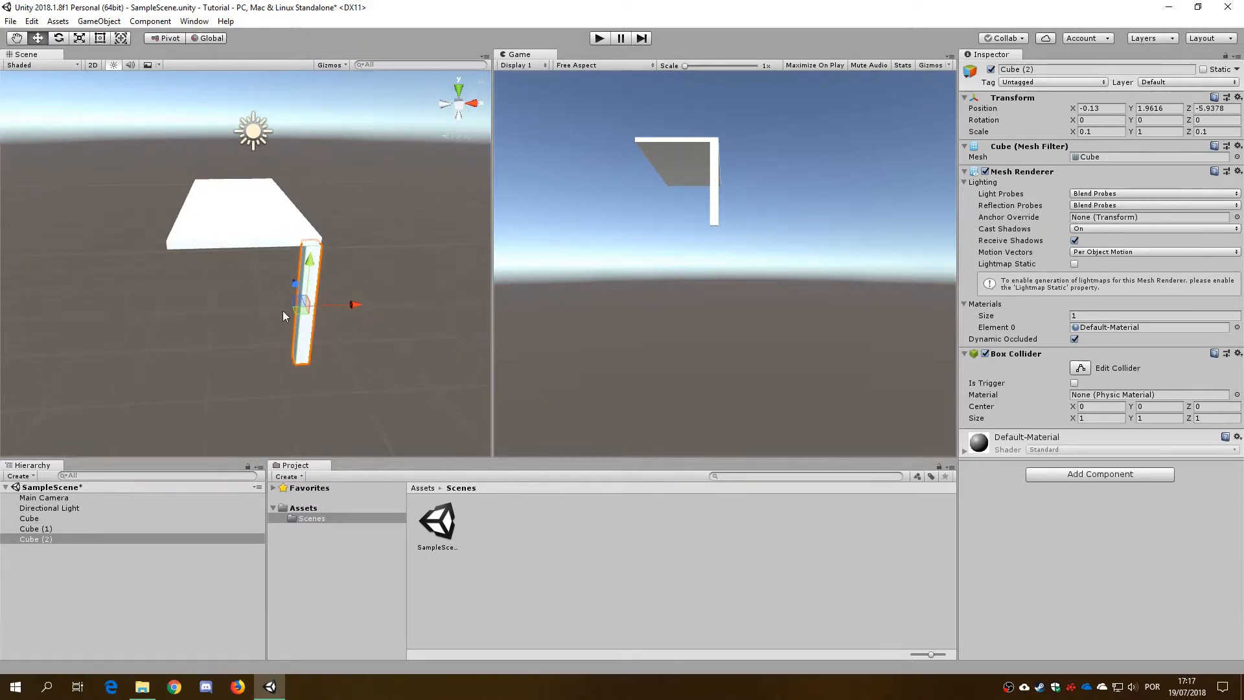
key(v)
drag(320, 246, 171, 255)
Step: Duplicate both legs together and vertex-snap the copies under the two corners at the slab's opposite end
alt+drag(128, 292, 445, 256)
alt+drag(329, 282, 208, 309)
shift+click(352, 276)
key(ctrl+d)
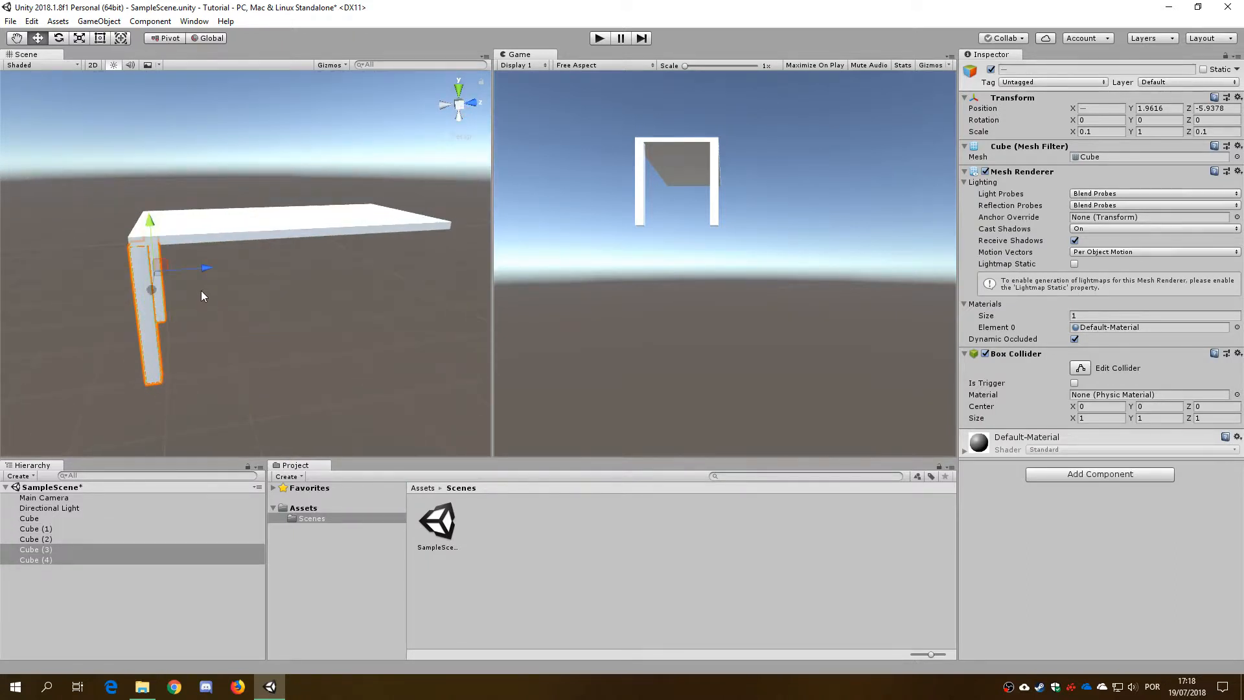
drag(202, 268, 343, 271)
middle_drag(343, 271, 248, 306)
key(v)
mouse_move(220, 275)
mouse_down()
mouse_move(343, 270)
mouse_move(230, 242)
mouse_move(293, 208)
mouse_move(355, 277)
mouse_move(434, 256)
mouse_move(192, 186)
mouse_move(421, 211)
mouse_move(175, 188)
mouse_move(263, 288)
mouse_move(167, 259)
mouse_move(160, 282)
mouse_move(207, 265)
mouse_up()
click(293, 208)
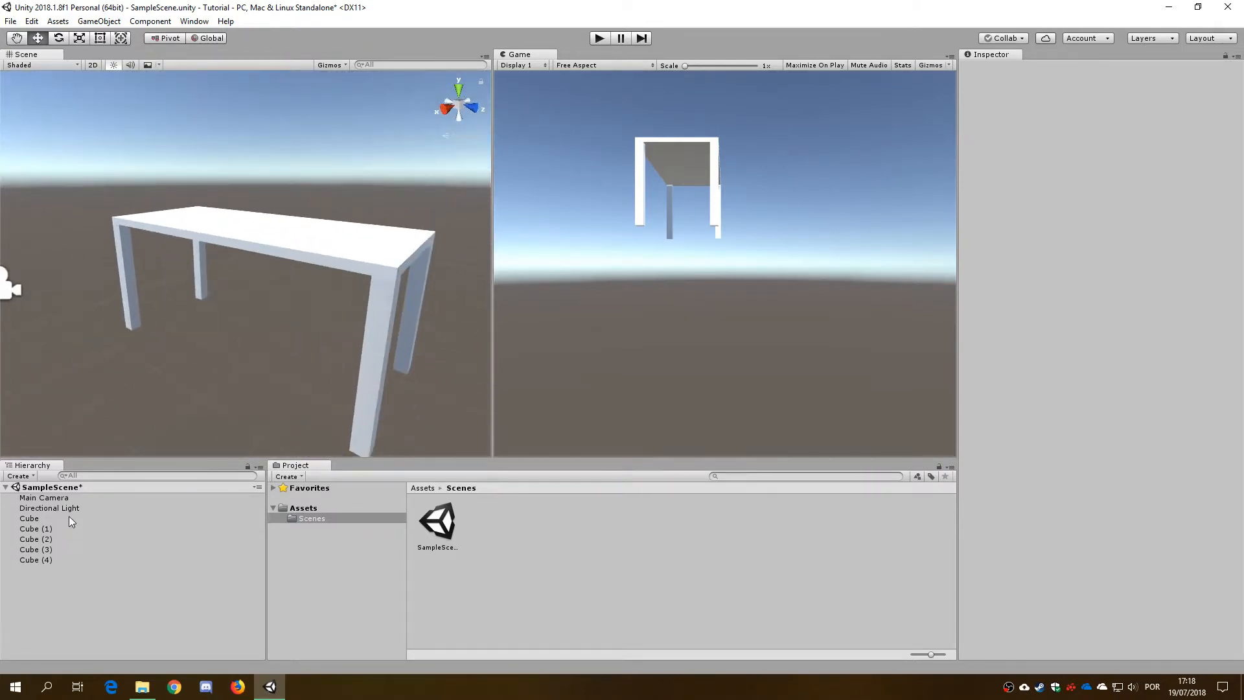
Step: Check which part of the table each Cube entry in the scene hierarchy refers to
click(53, 499)
click(53, 519)
click(56, 539)
click(56, 518)
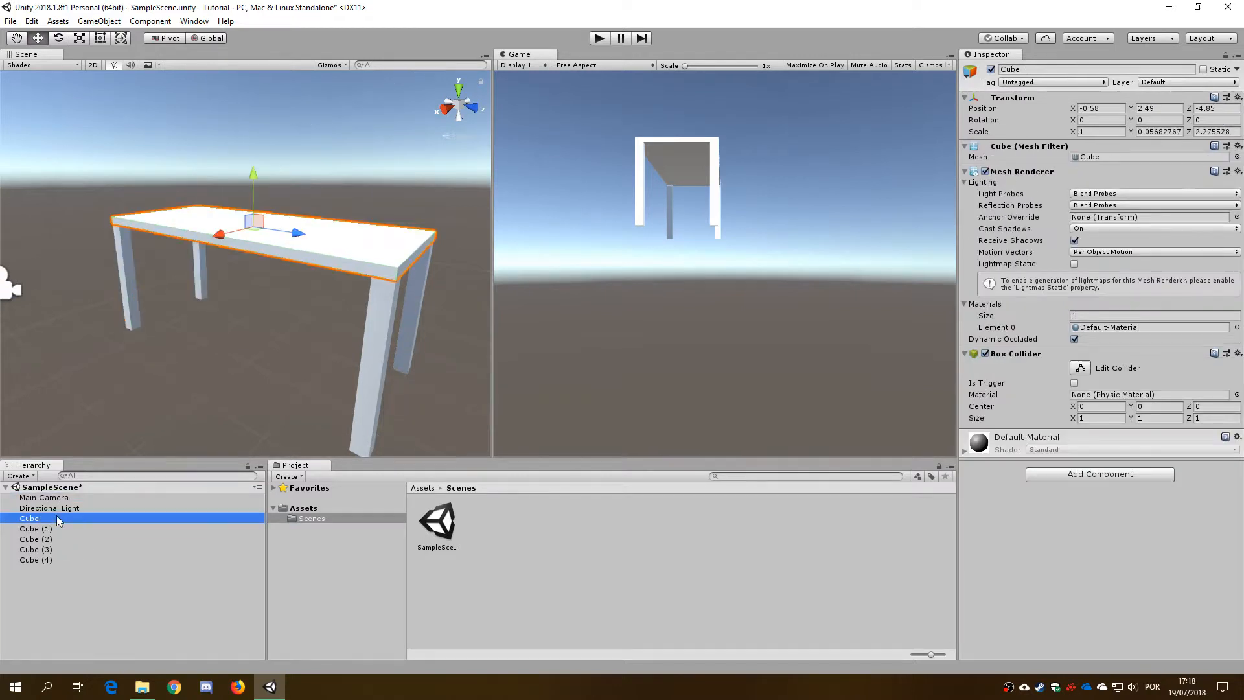
click(49, 539)
click(43, 519)
click(43, 528)
click(51, 539)
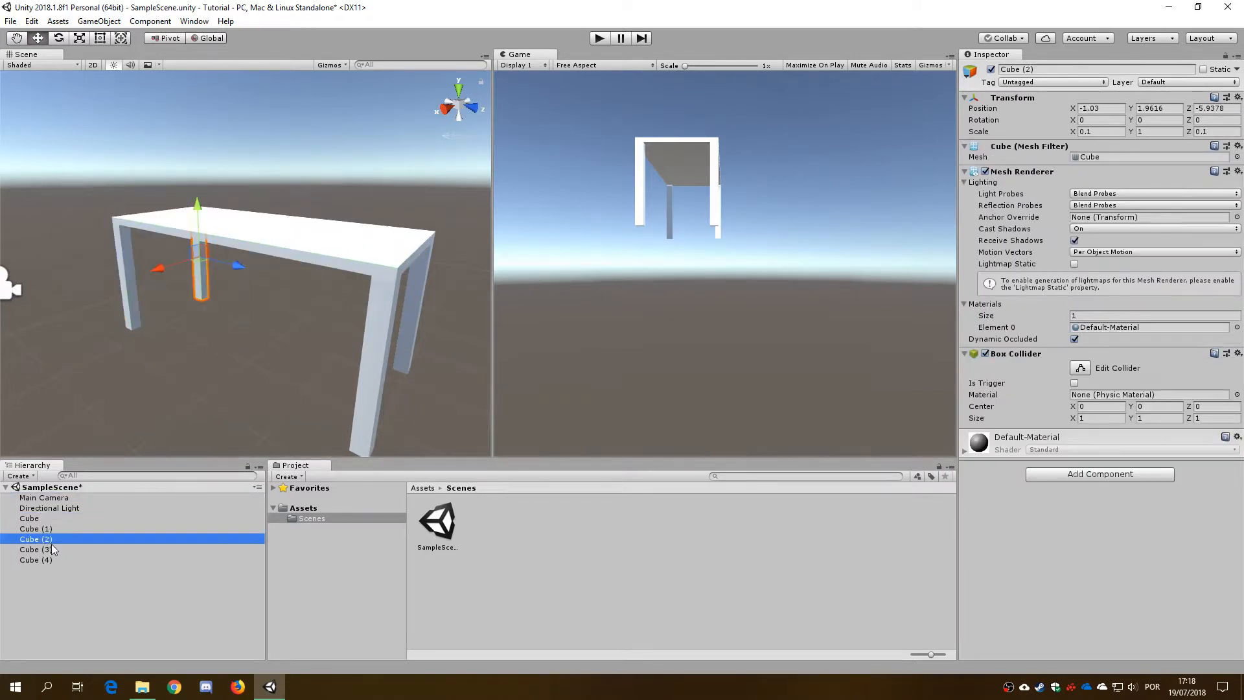
click(52, 548)
key(Down)
click(48, 529)
Step: Rename the flat slab Cube to Tabletop and select its name in its properties
click(46, 519)
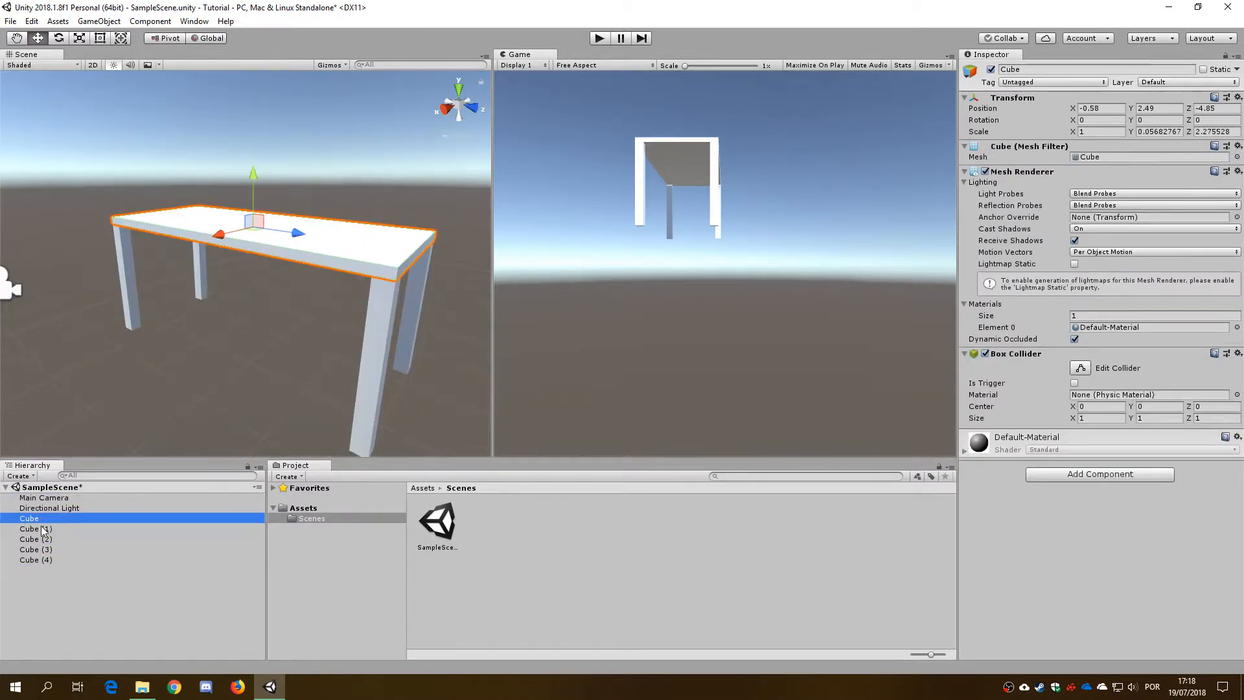
key(F2)
text(Tableto)
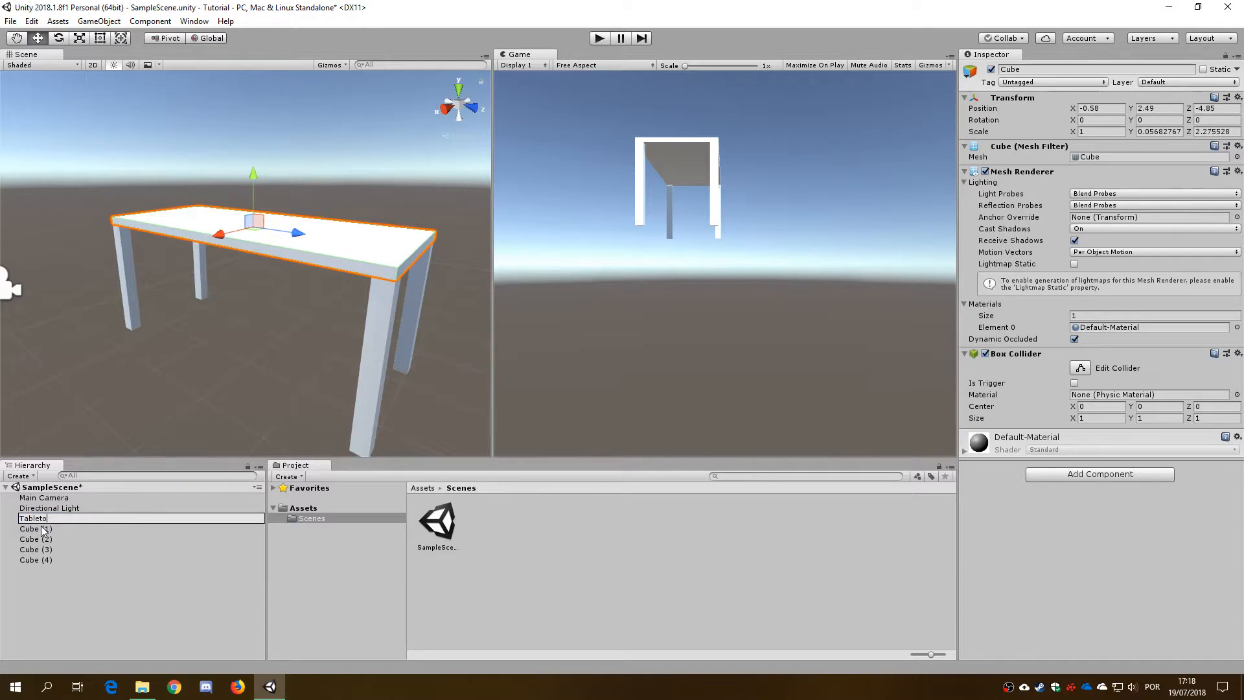
text(p)
key(Return)
click(35, 520)
click(61, 537)
click(60, 522)
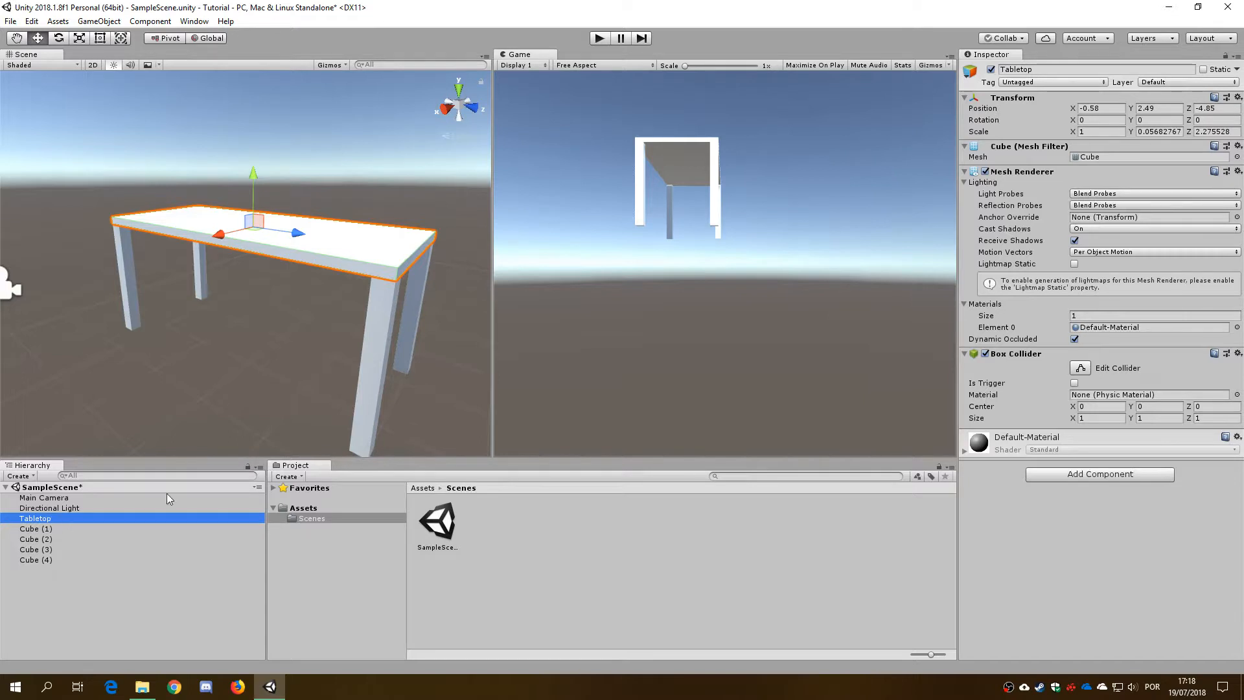
click(1051, 70)
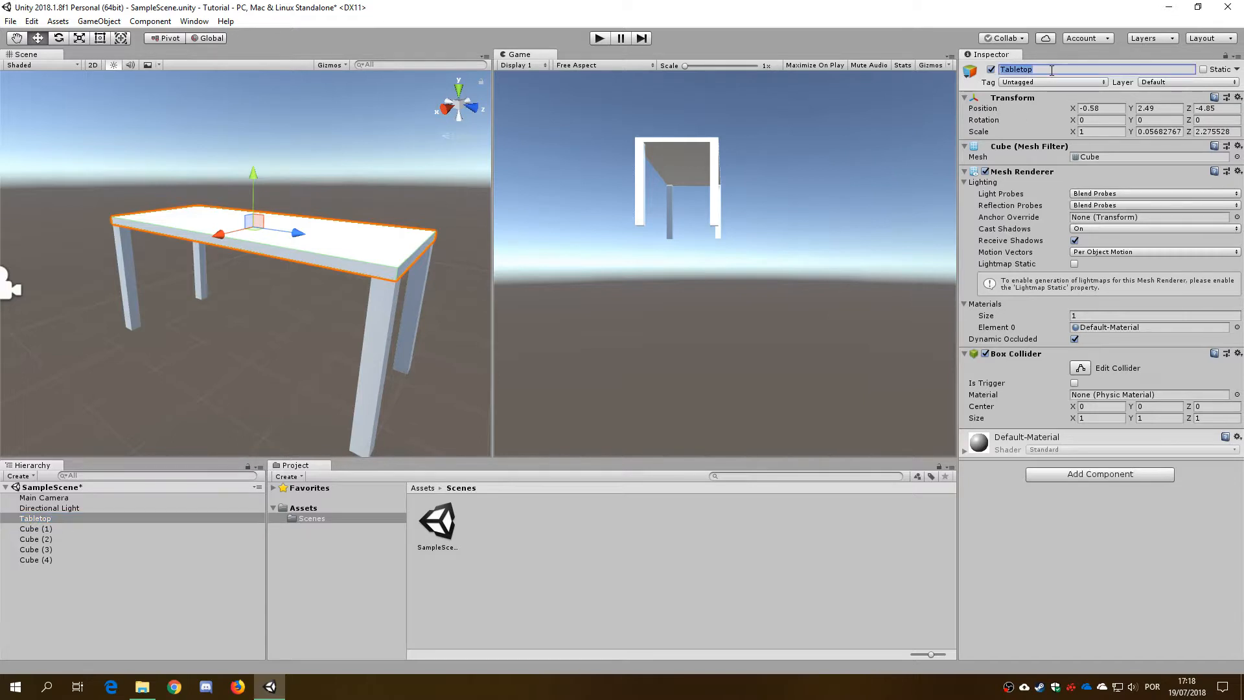
Step: Rename Cube (1) to Leg and Cube (2) to Leg2
click(35, 528)
click(35, 528)
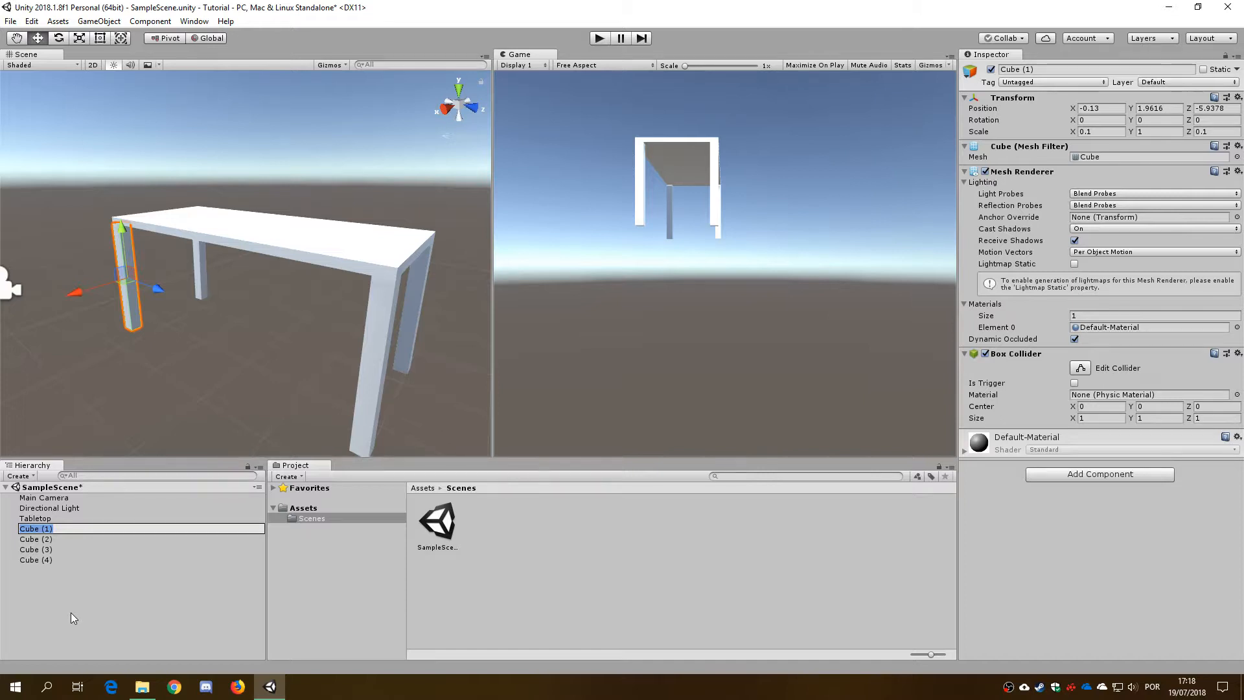
text(Leg)
key(Return)
click(54, 540)
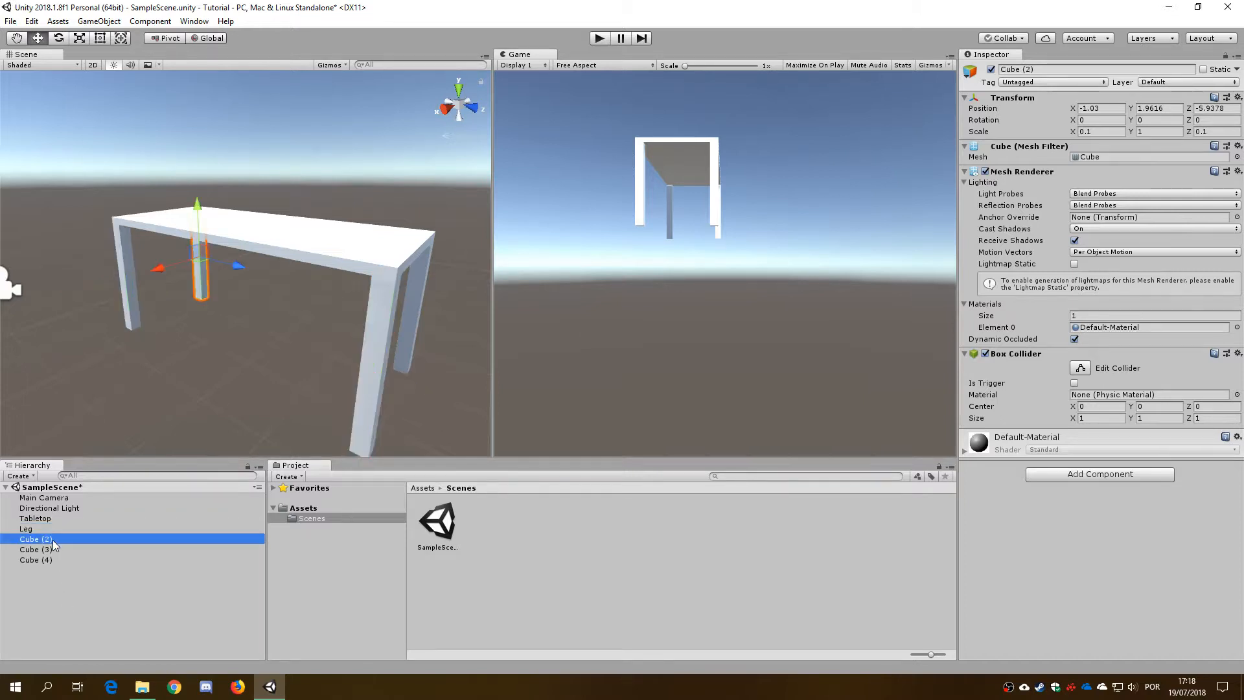
key(F2)
text(Leg)
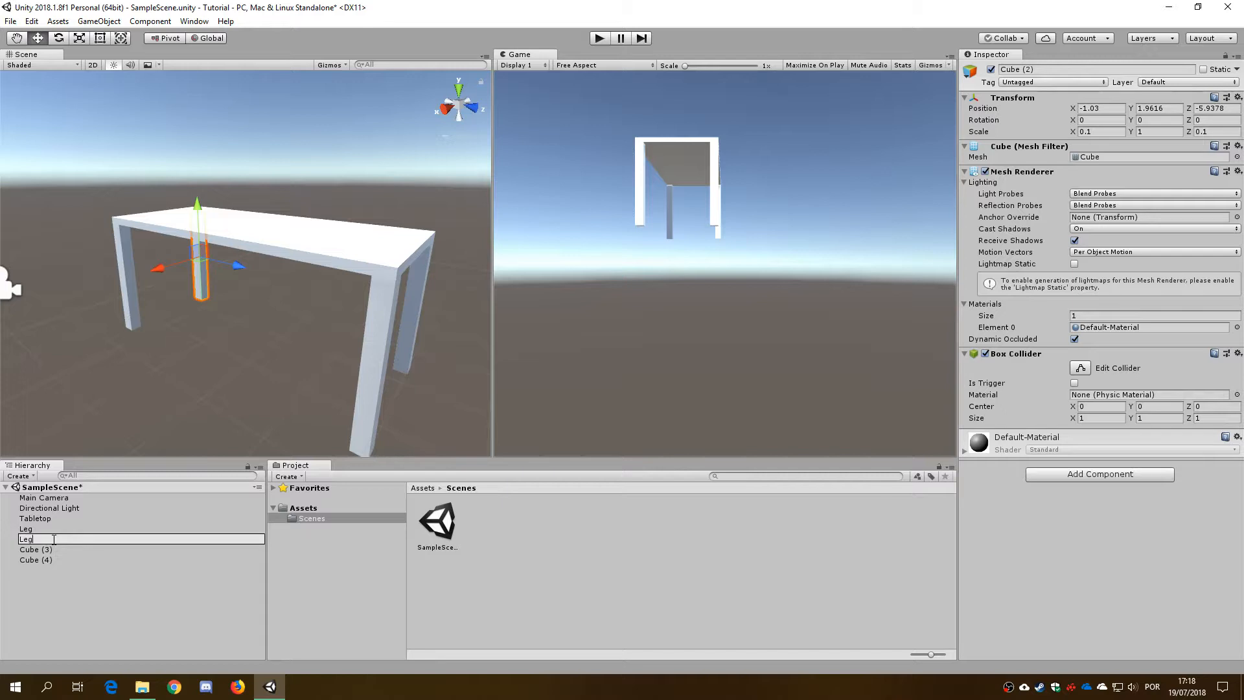
text(2)
key(Return)
Step: Rename Cube (3) to Leg3 and Cube (4) to Leg4
click(47, 550)
key(F2)
text(Leg)
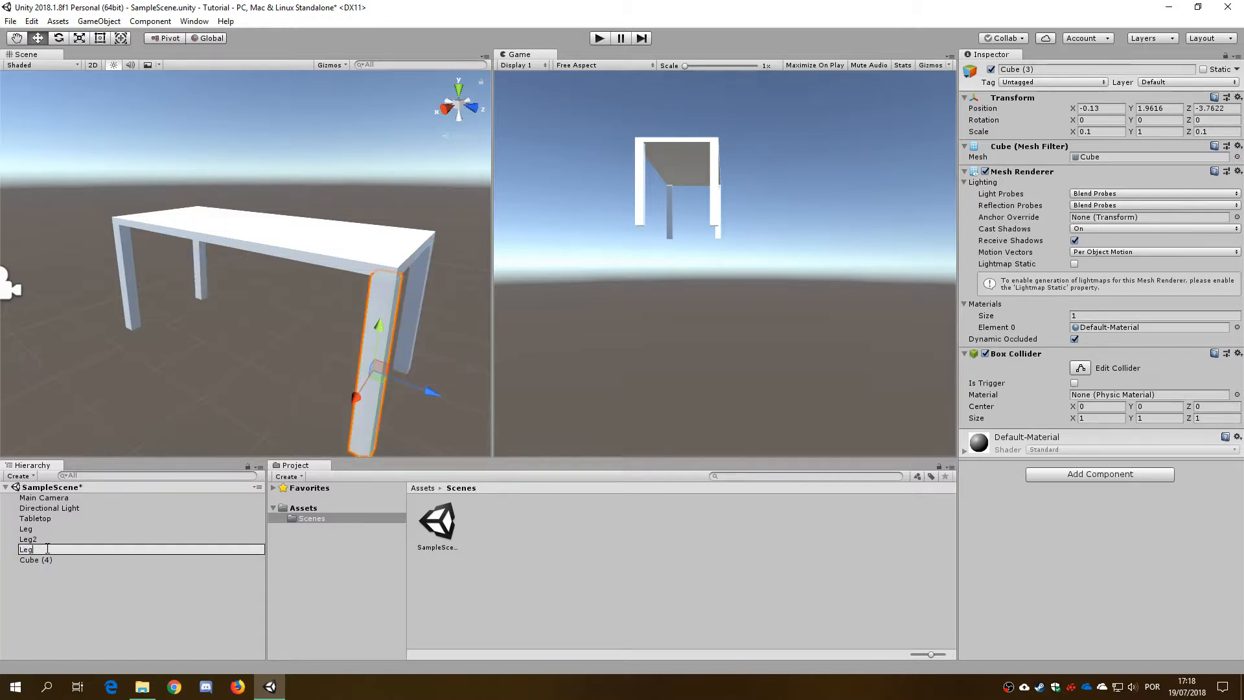
text(3)
key(Return)
click(60, 559)
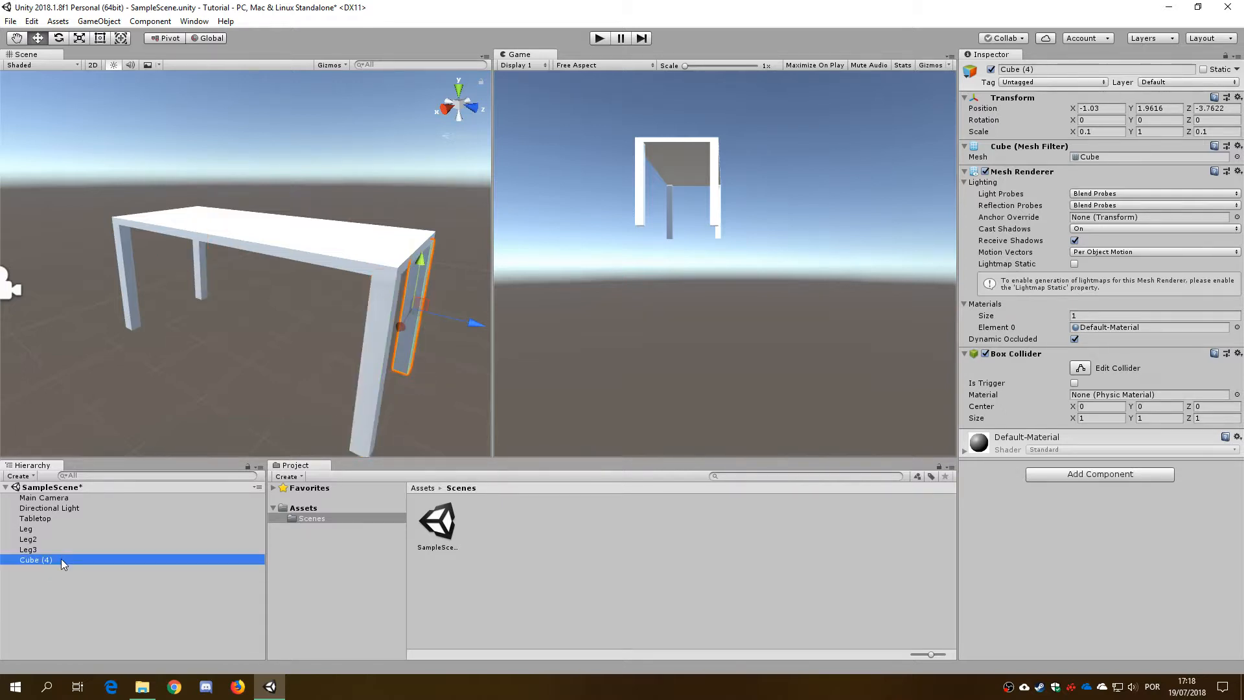
key(F2)
text(Leg4)
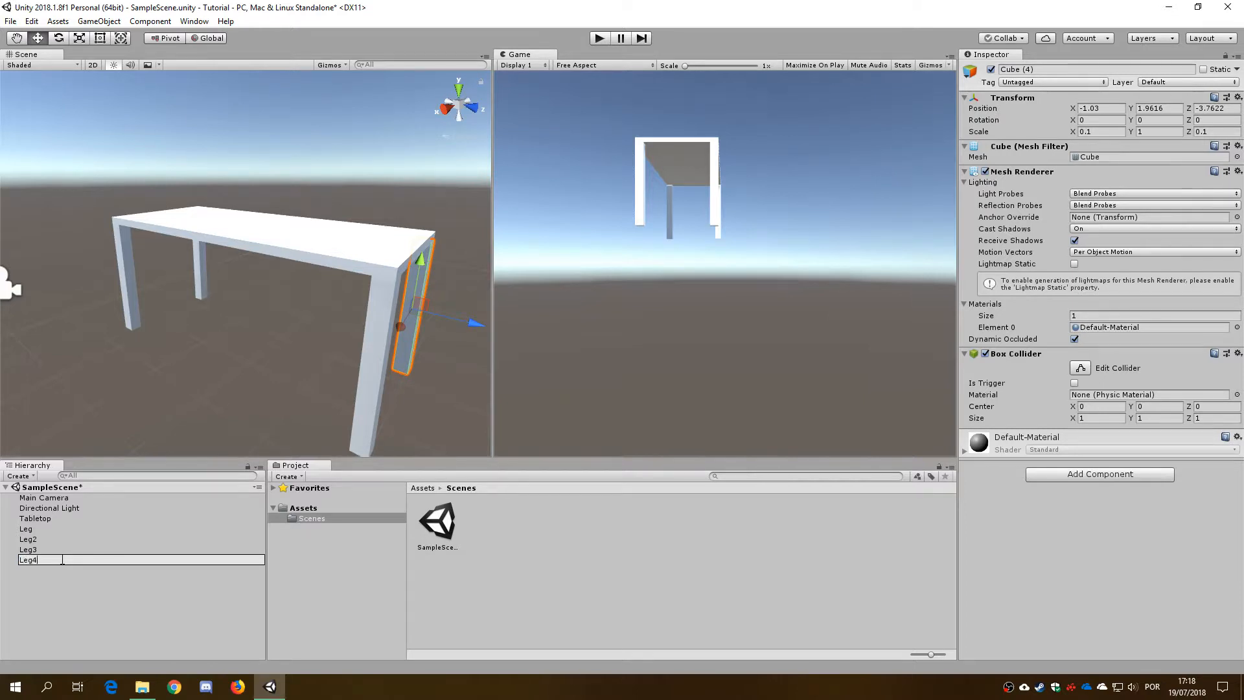
key(Return)
Step: Try moving only the Tabletop up to about 3.4 on Y, and undo the move
alt+drag(263, 305, 344, 269)
scroll(237, 249, down, 4)
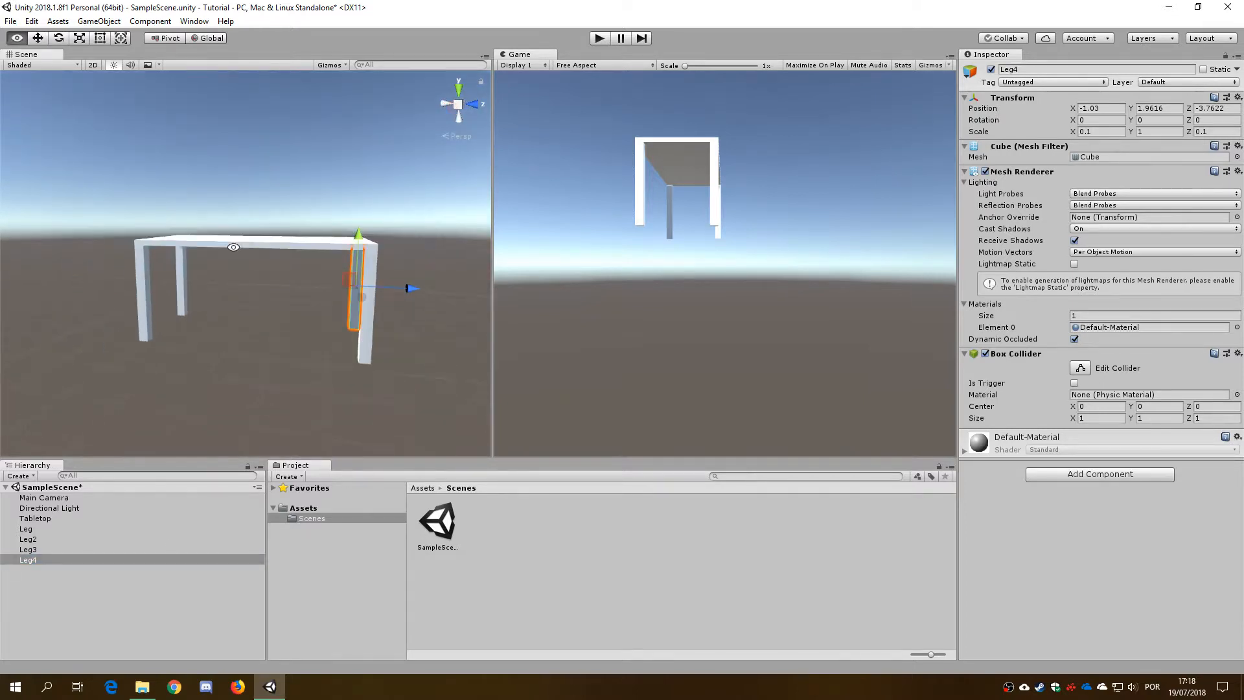
alt+drag(234, 247, 236, 254)
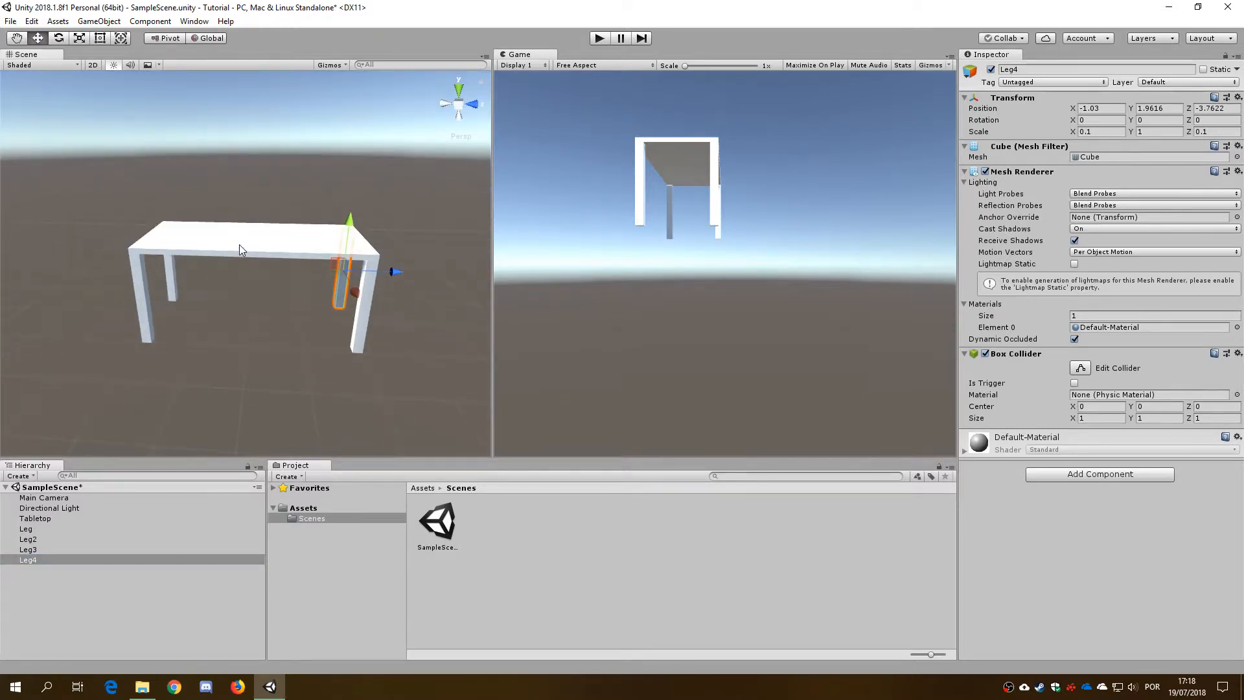
click(239, 244)
alt+drag(188, 278, 238, 285)
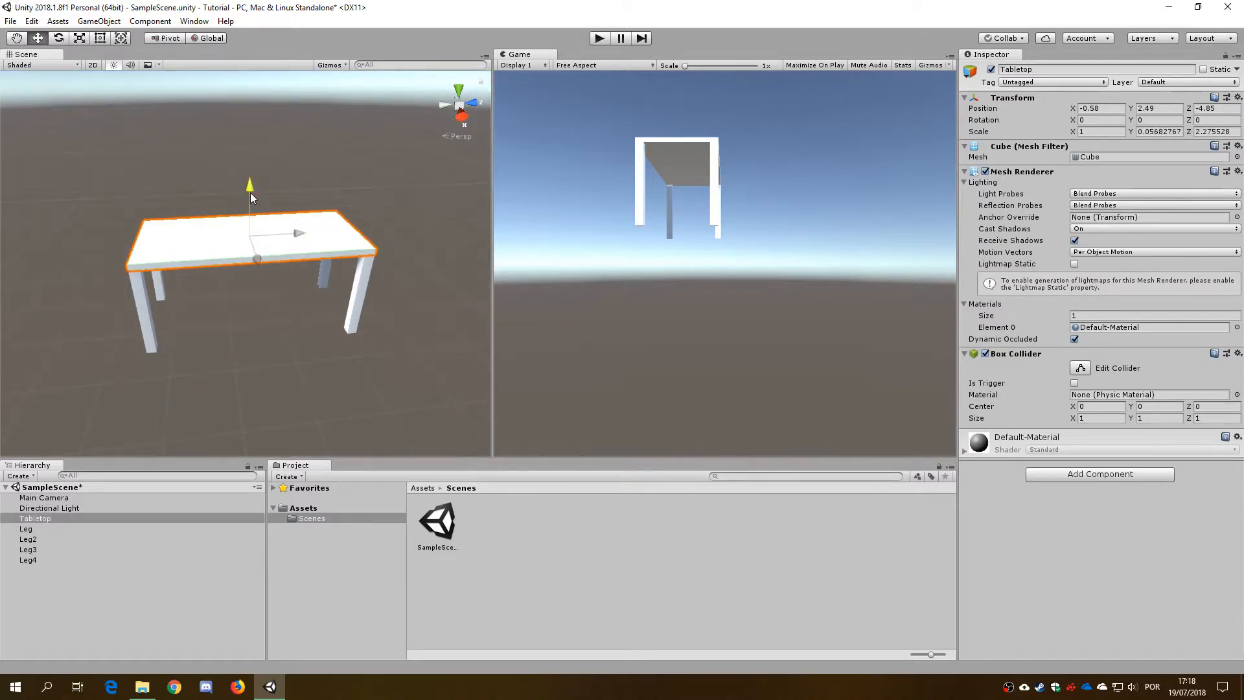
drag(250, 193, 247, 98)
alt+drag(224, 263, 300, 182)
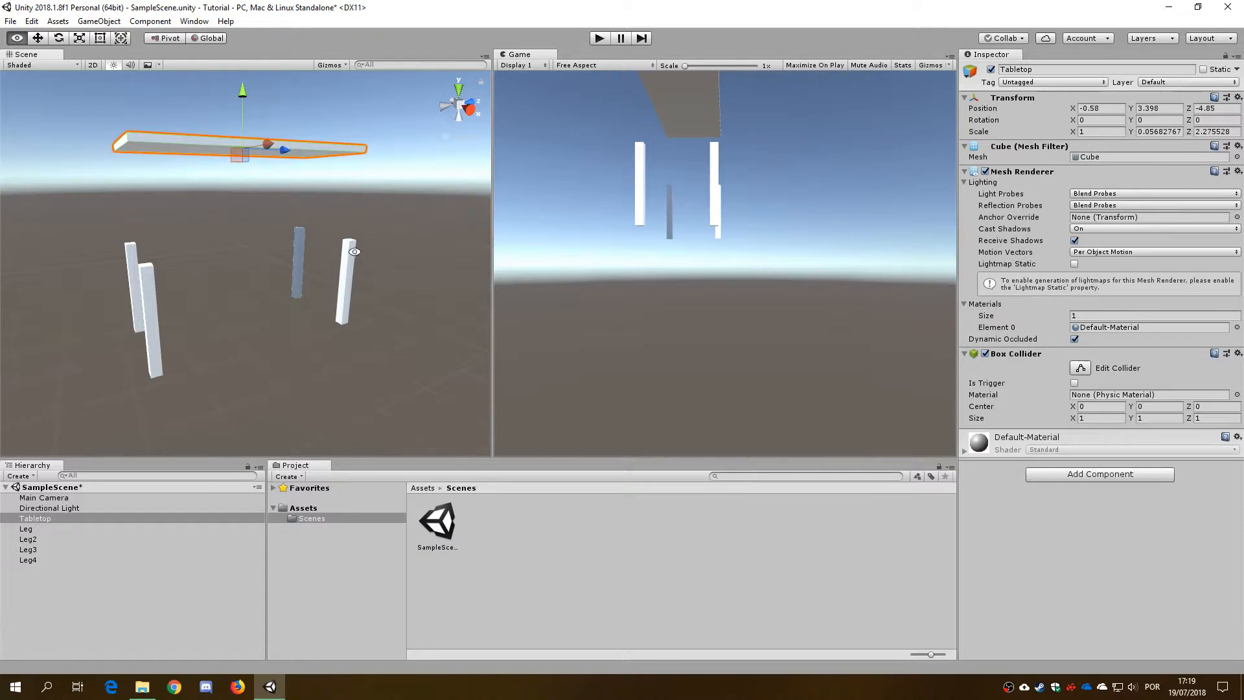
alt+drag(364, 193, 301, 117)
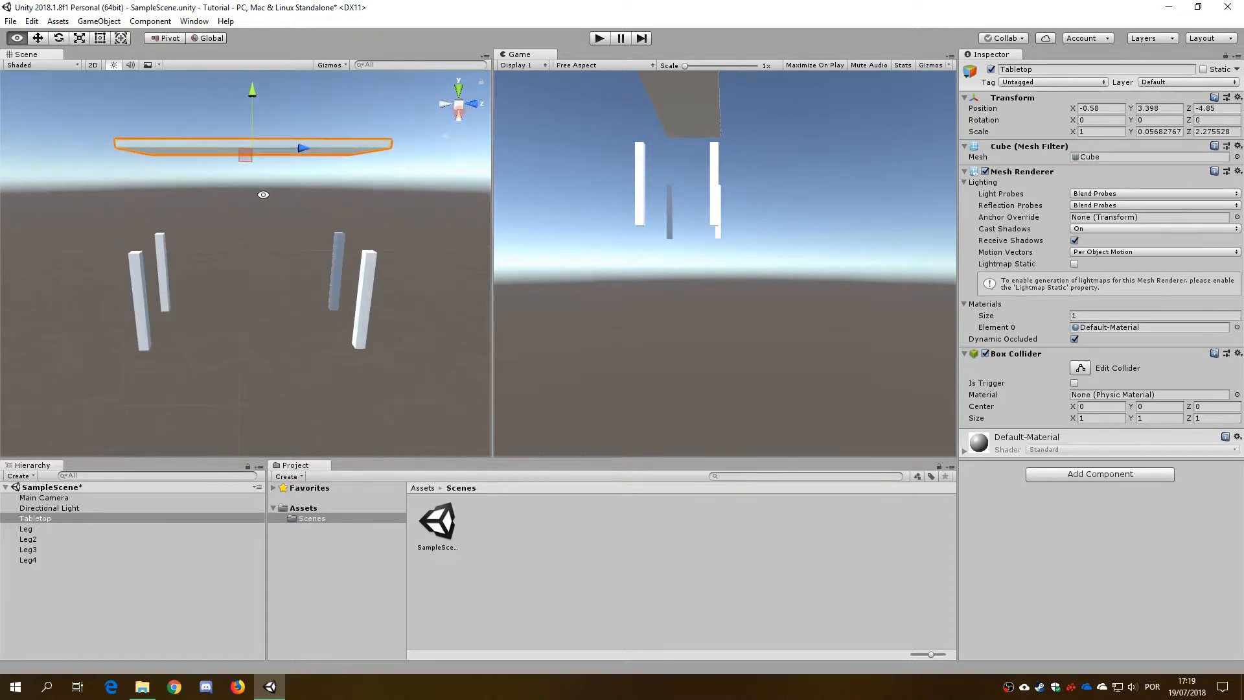
key(ctrl+z)
alt+drag(225, 236, 289, 228)
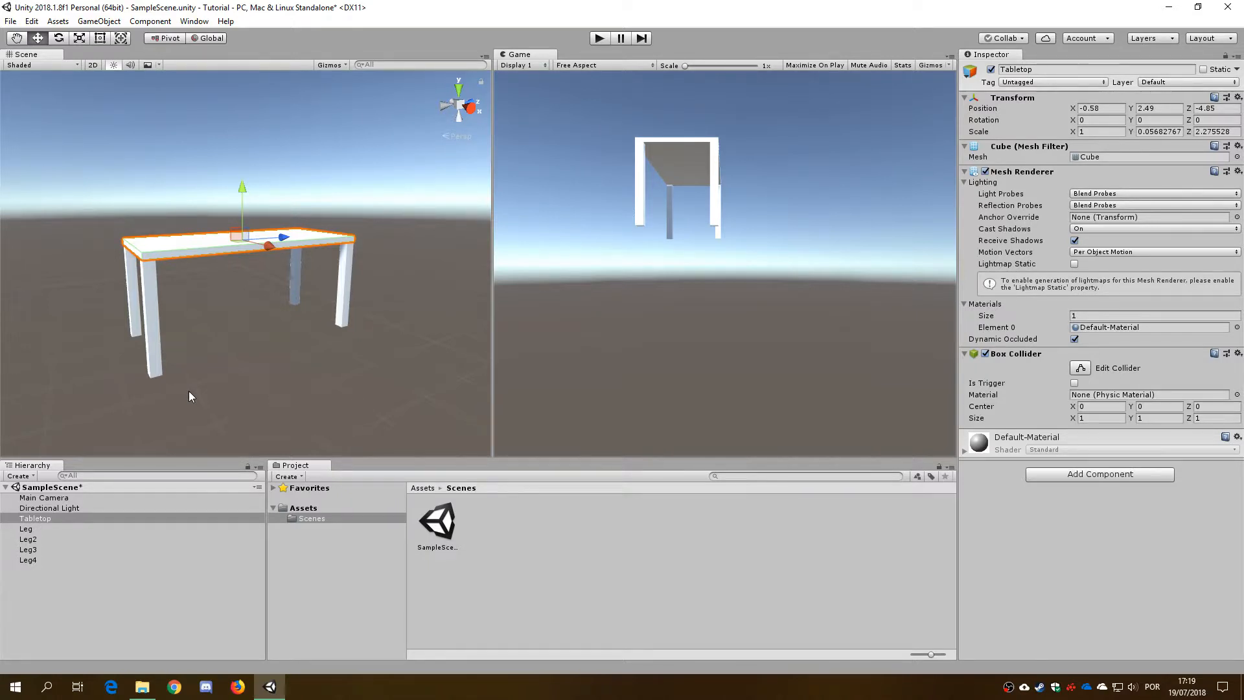
Step: Make Leg, Leg2, Leg3 and Leg4 children of the Tabletop object
click(60, 520)
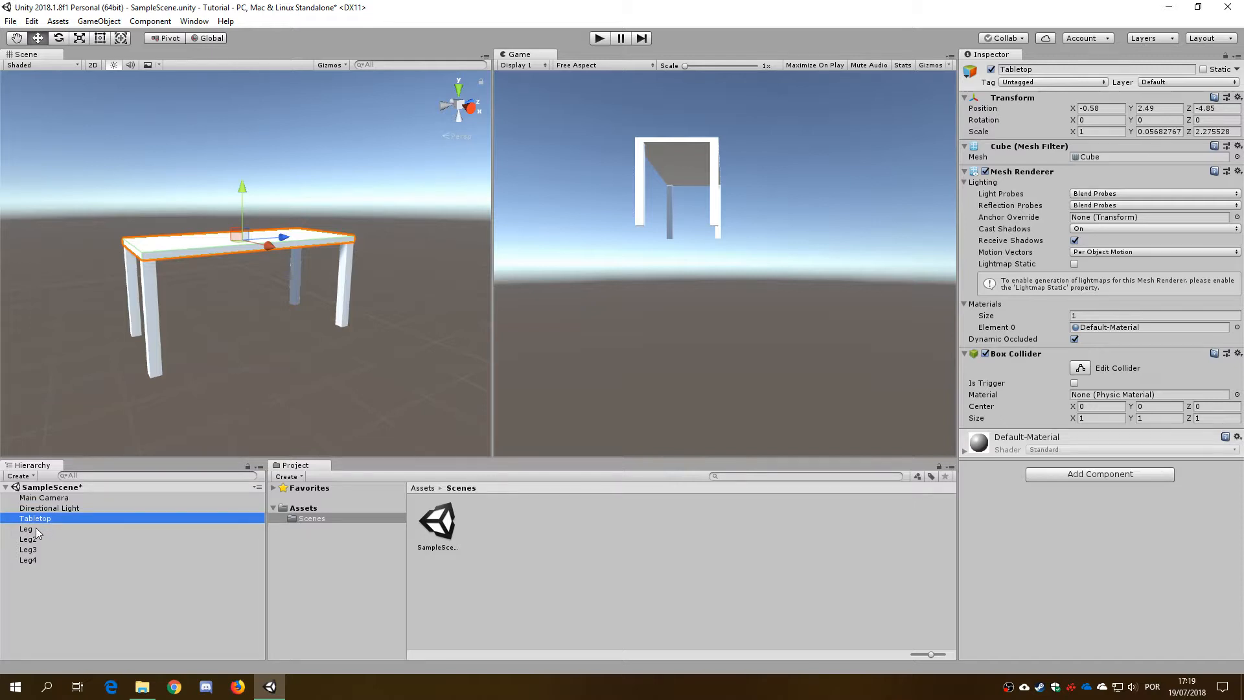
click(29, 529)
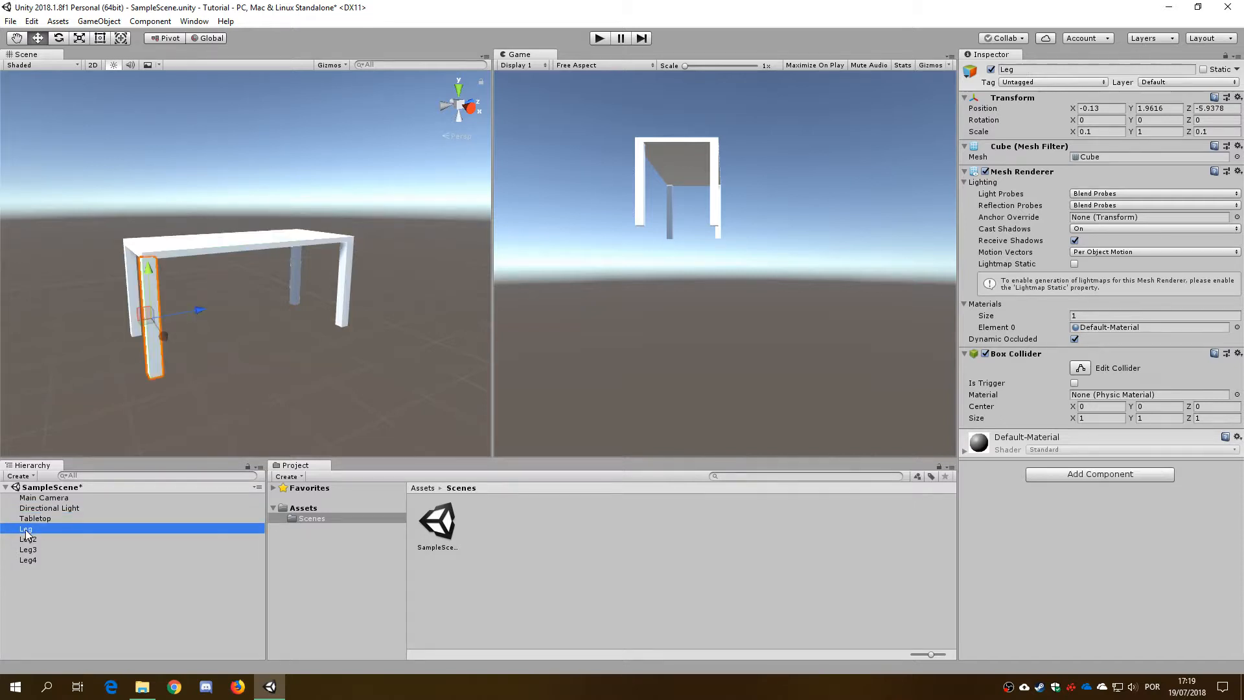
mouse_move(26, 534)
mouse_down()
mouse_move(55, 520)
mouse_move(37, 551)
mouse_move(41, 518)
mouse_up()
click(38, 538)
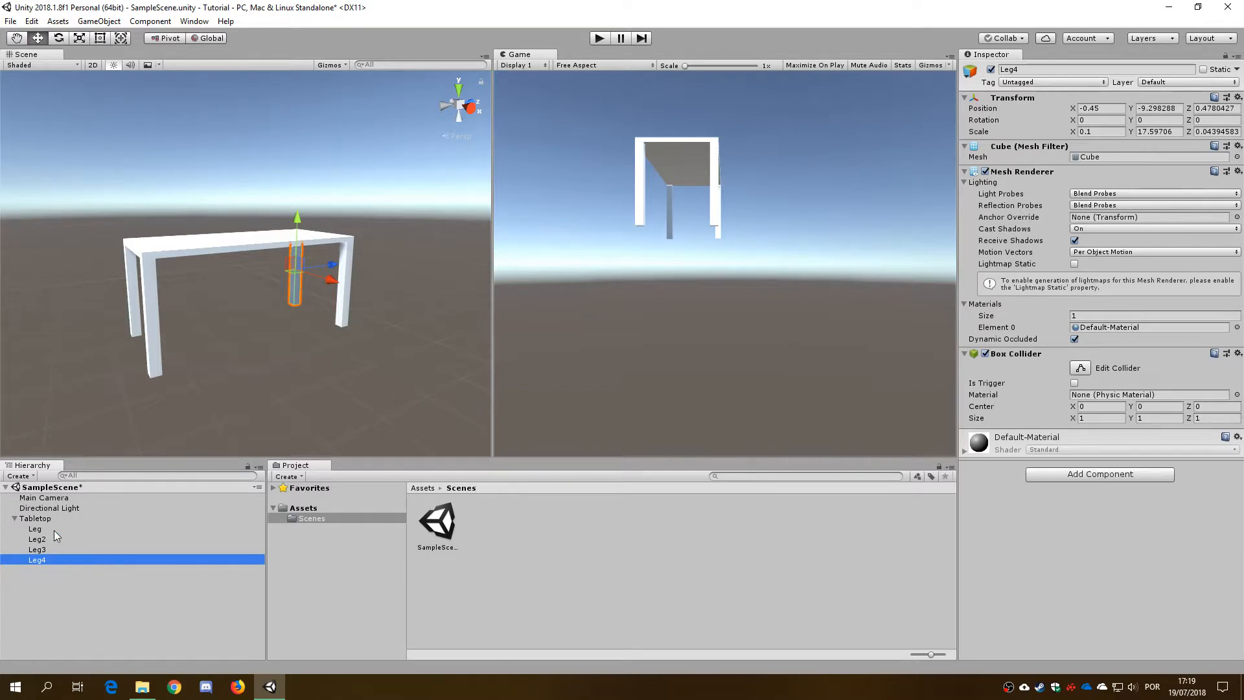
Step: Collapse and re-expand the Tabletop's list of children, and select the Tabletop parent
click(14, 518)
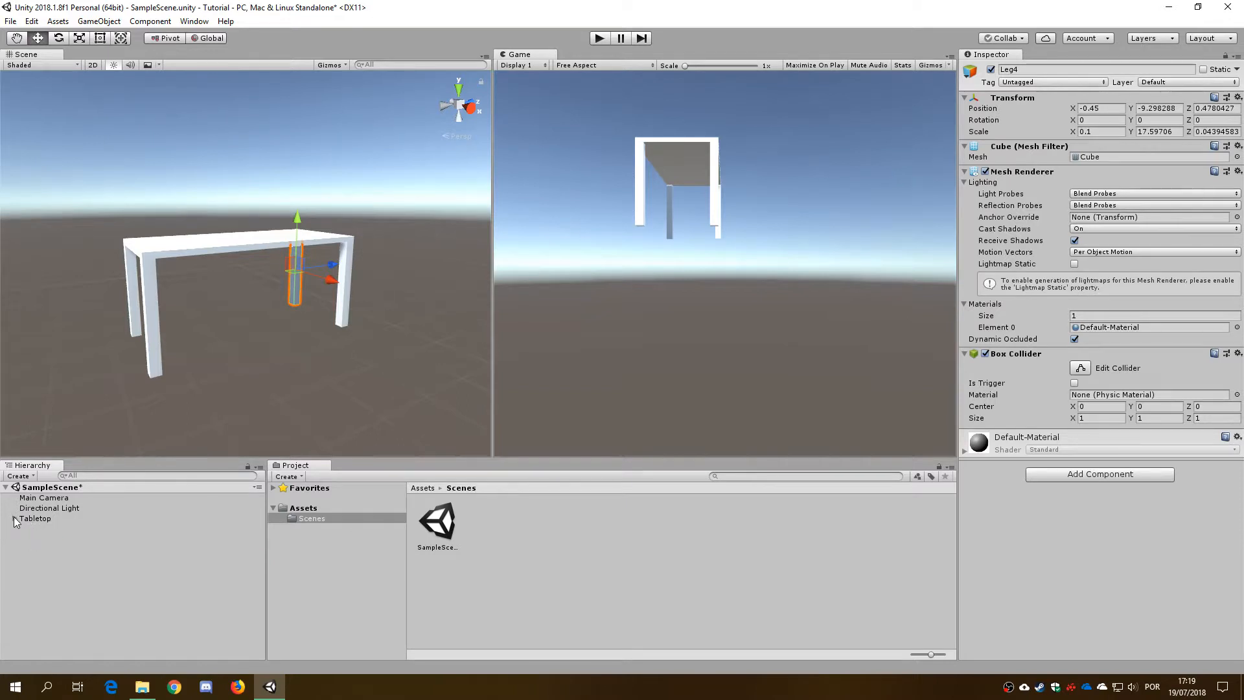
click(14, 518)
click(28, 518)
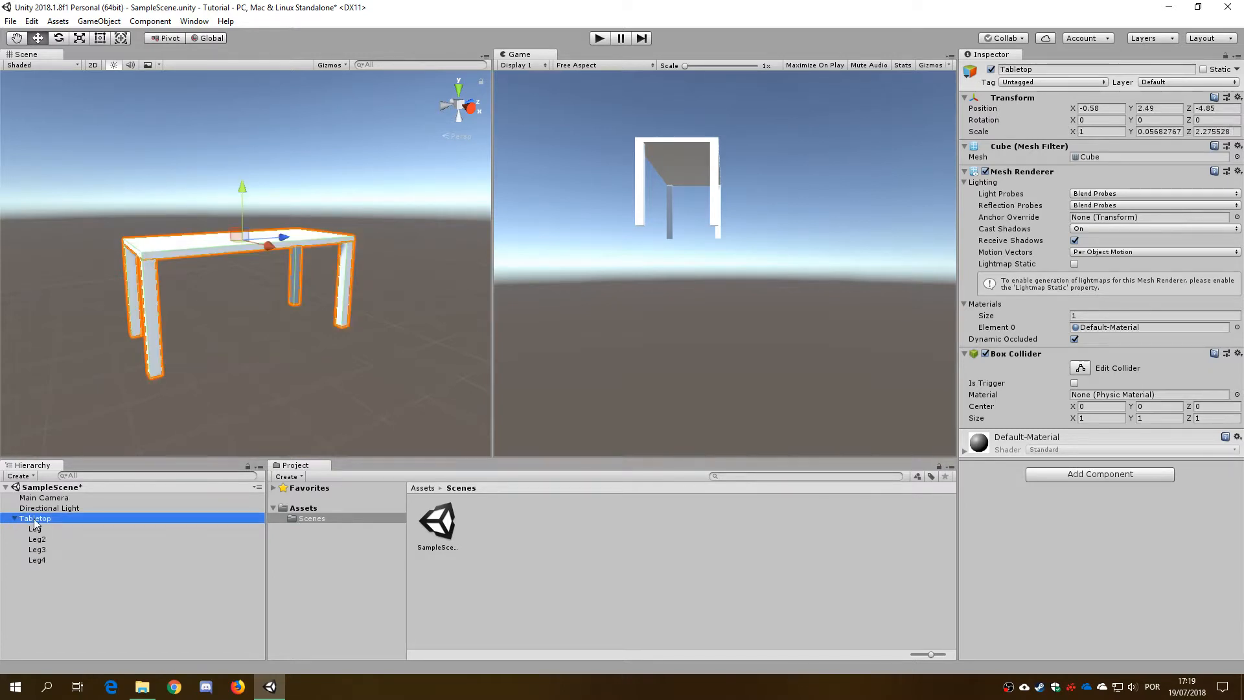
Step: Select the Leg child, reselect the Tabletop parent, and try moving the whole table
click(35, 517)
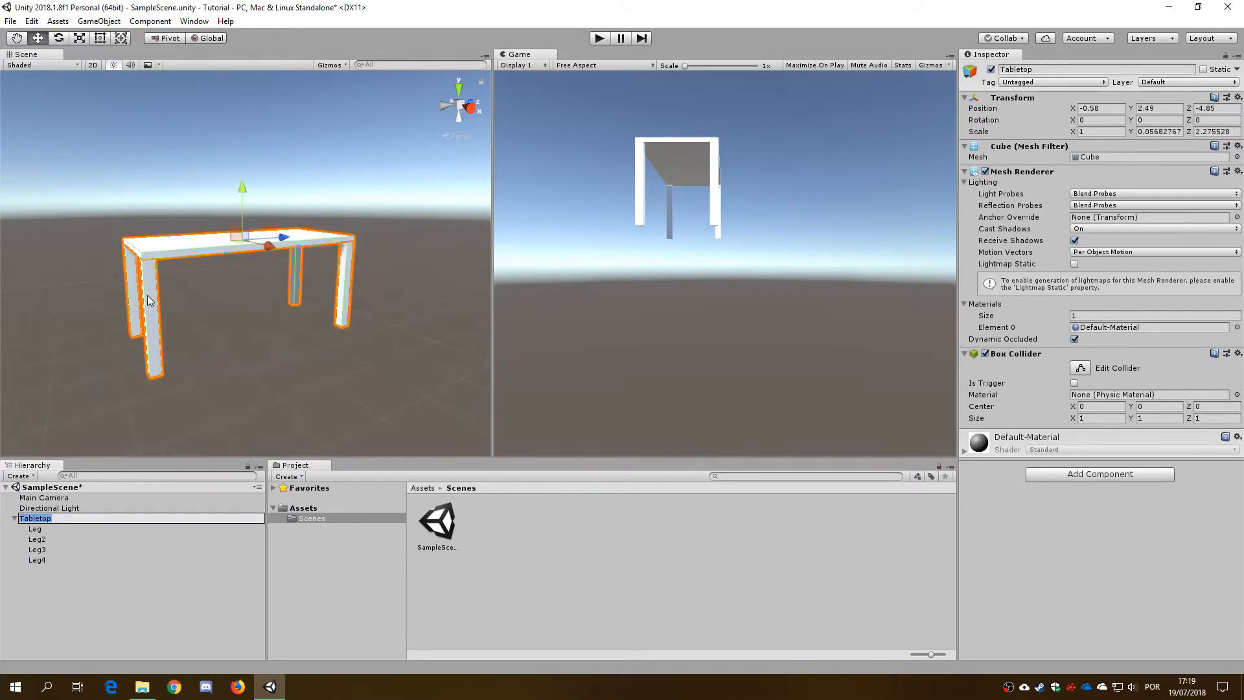
click(43, 527)
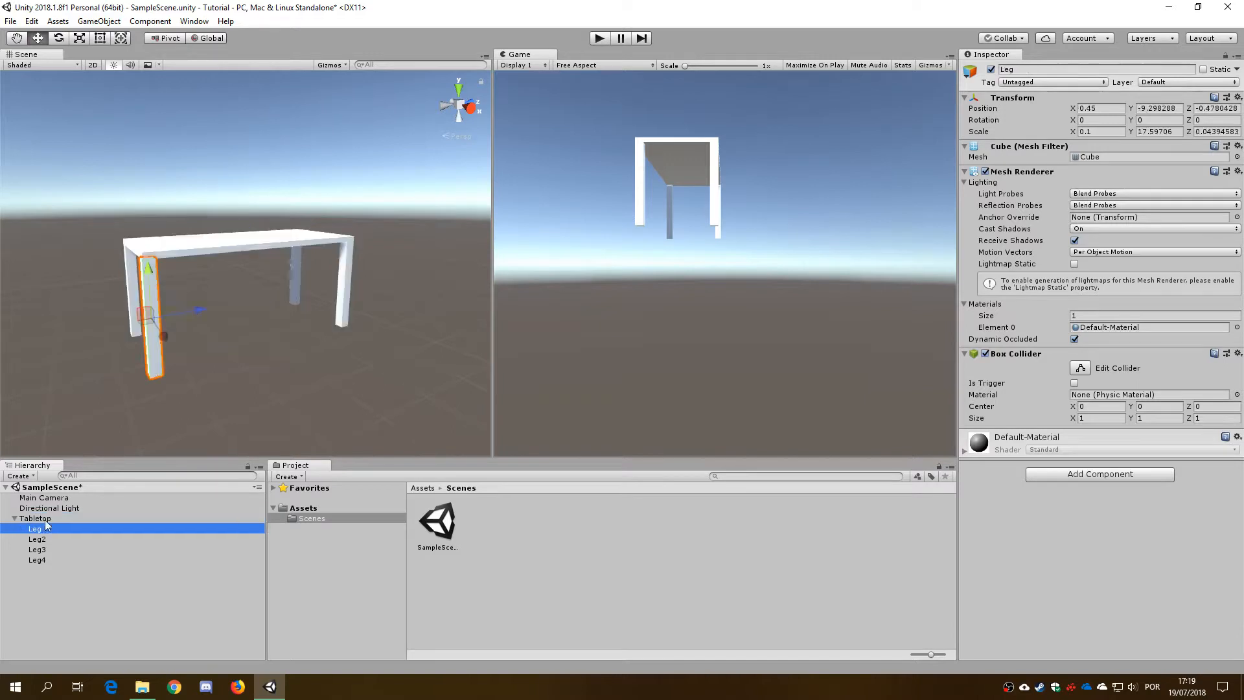
click(45, 518)
drag(244, 204, 273, 227)
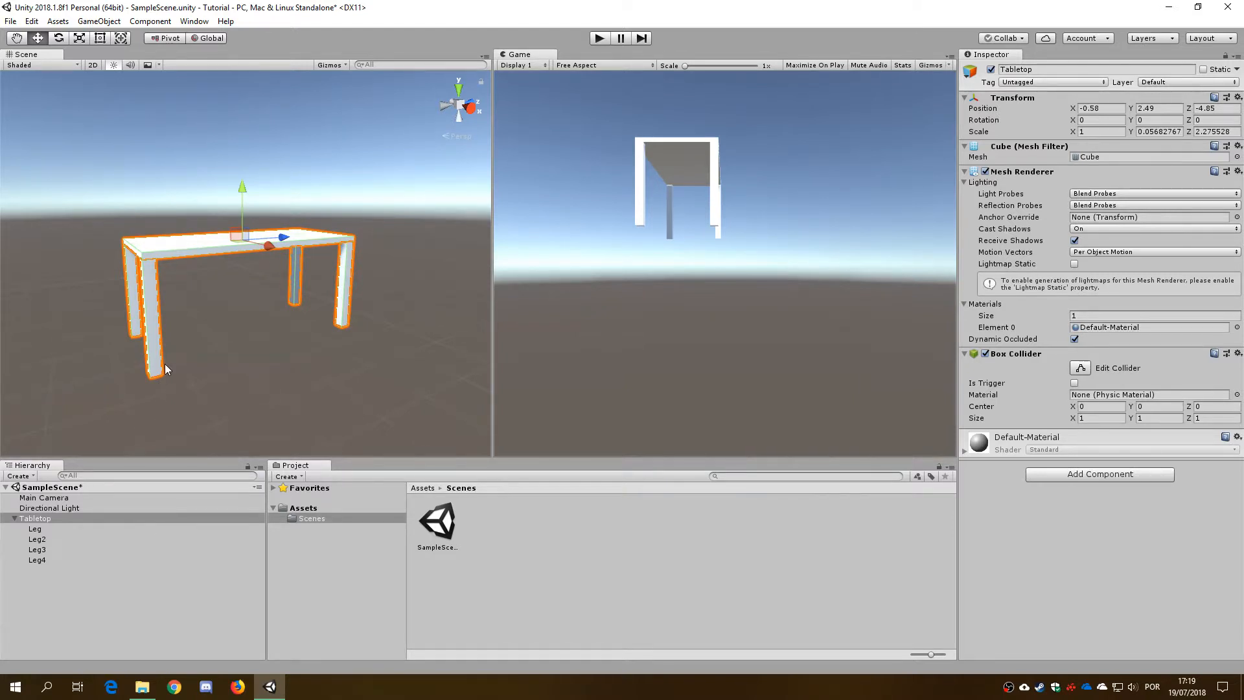
Step: Undo the parenting of the four legs under the Tabletop
key(ctrl+z)
key(ctrl+z)
key(ctrl+z)
key(ctrl+z)
key(ctrl+z)
key(ctrl+z)
key(ctrl+z)
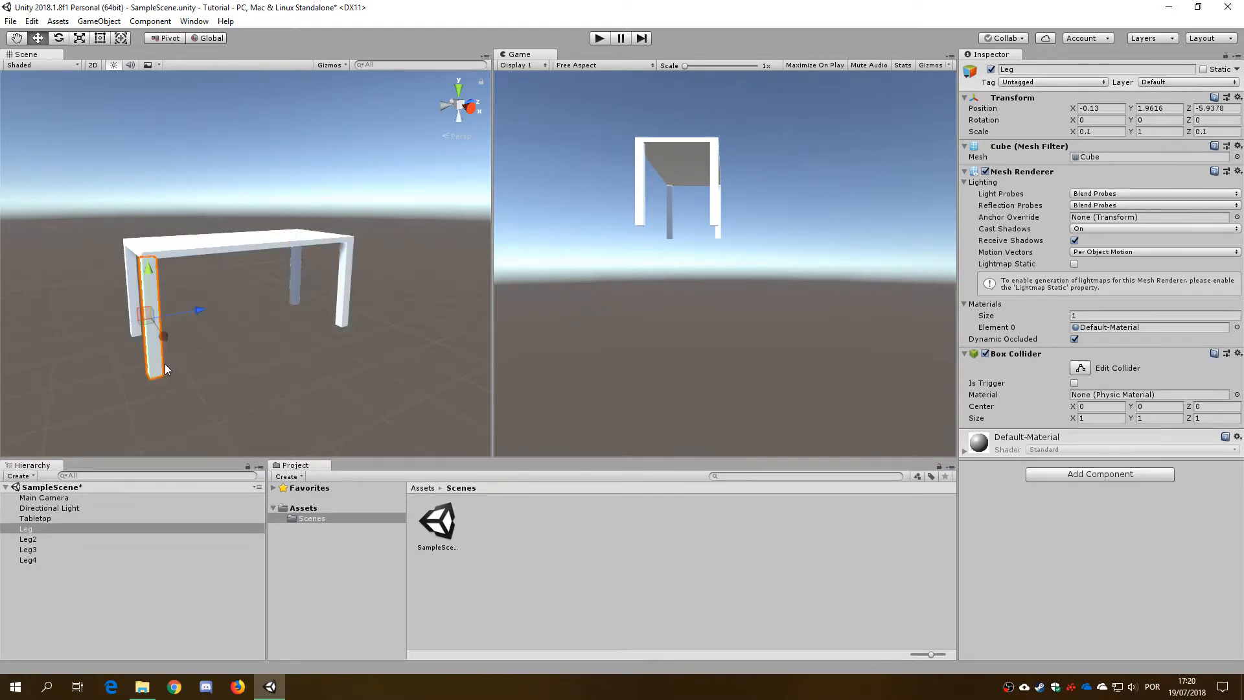
Step: Create an empty game object at the scene's root and name it Table
click(85, 608)
click(118, 22)
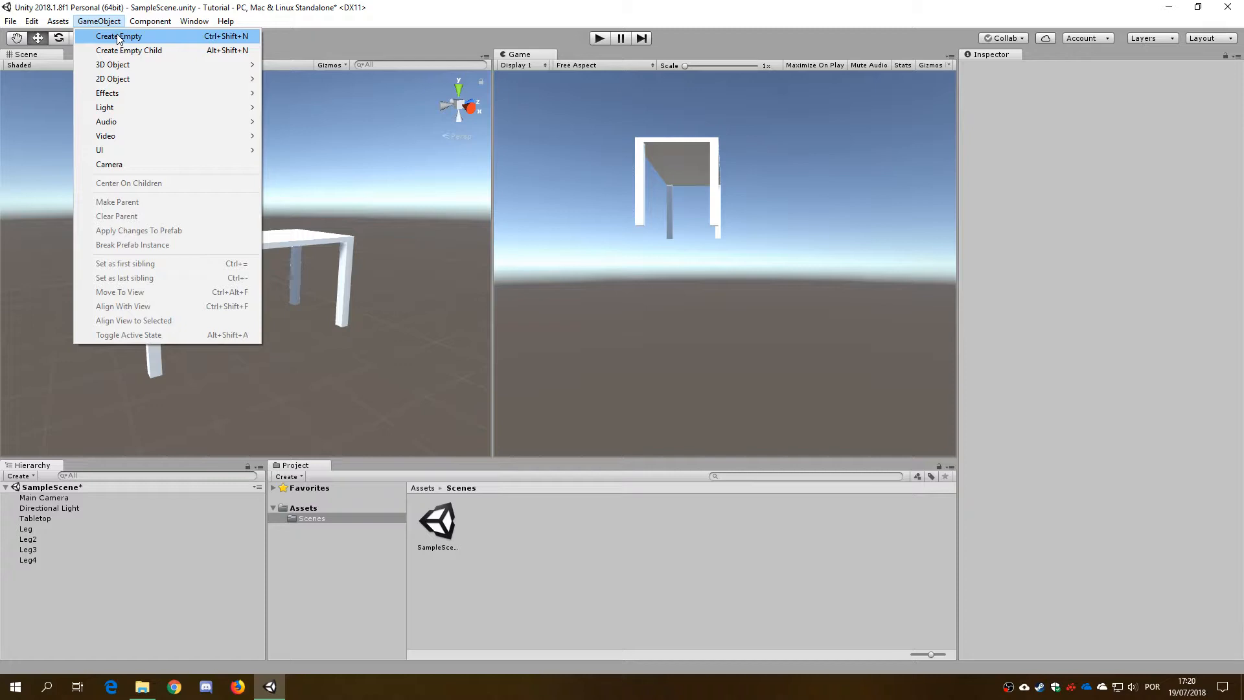
click(118, 37)
key(F2)
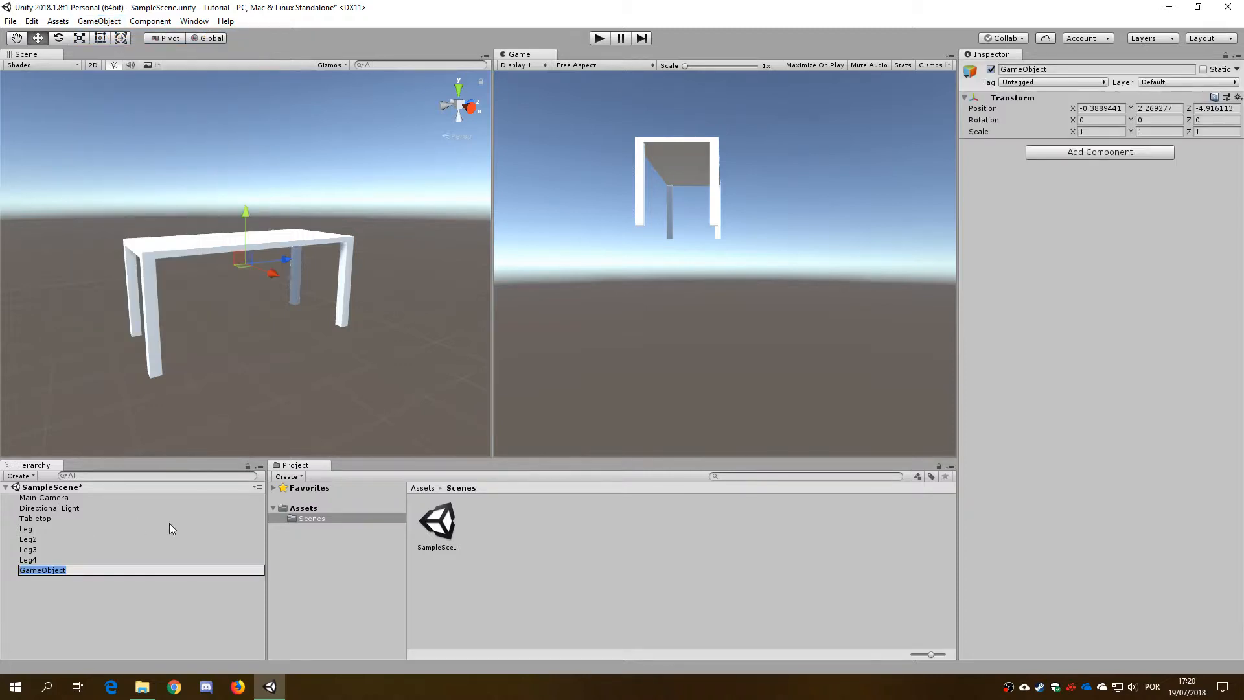
text(Table)
key(Return)
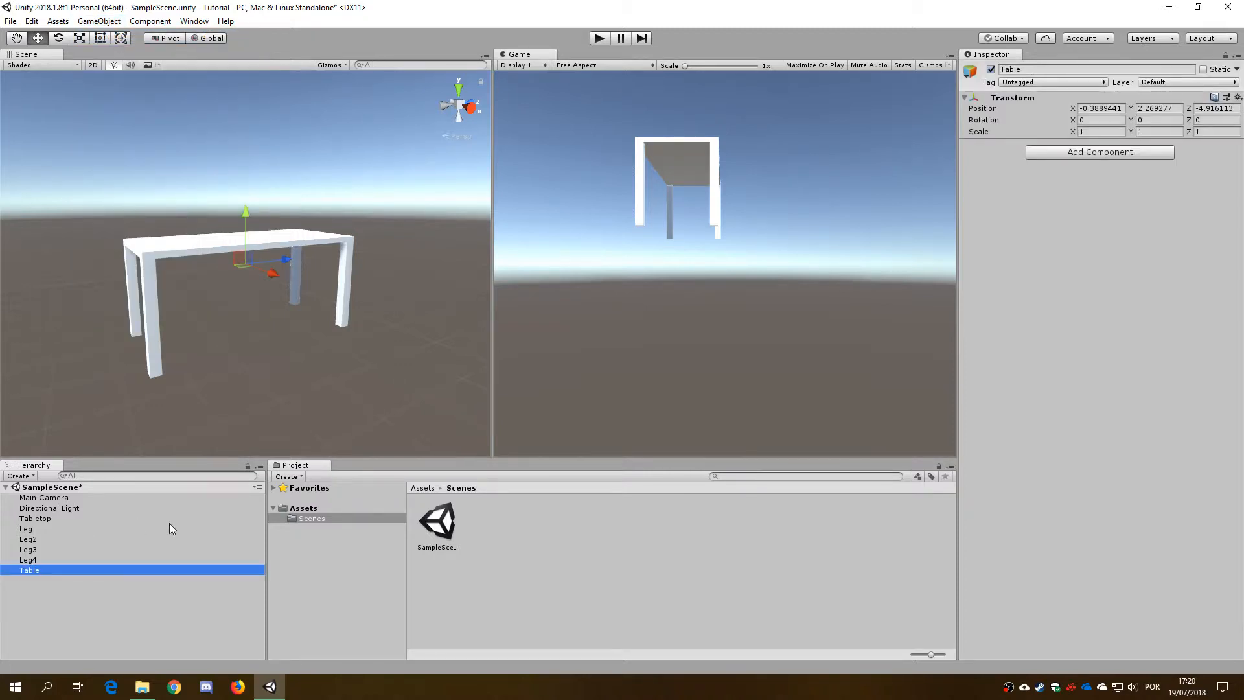
Step: Make the Tabletop, Leg, Leg2, Leg3 and Leg4 children of the Table object
click(78, 519)
shift+click(44, 557)
drag(44, 557, 41, 573)
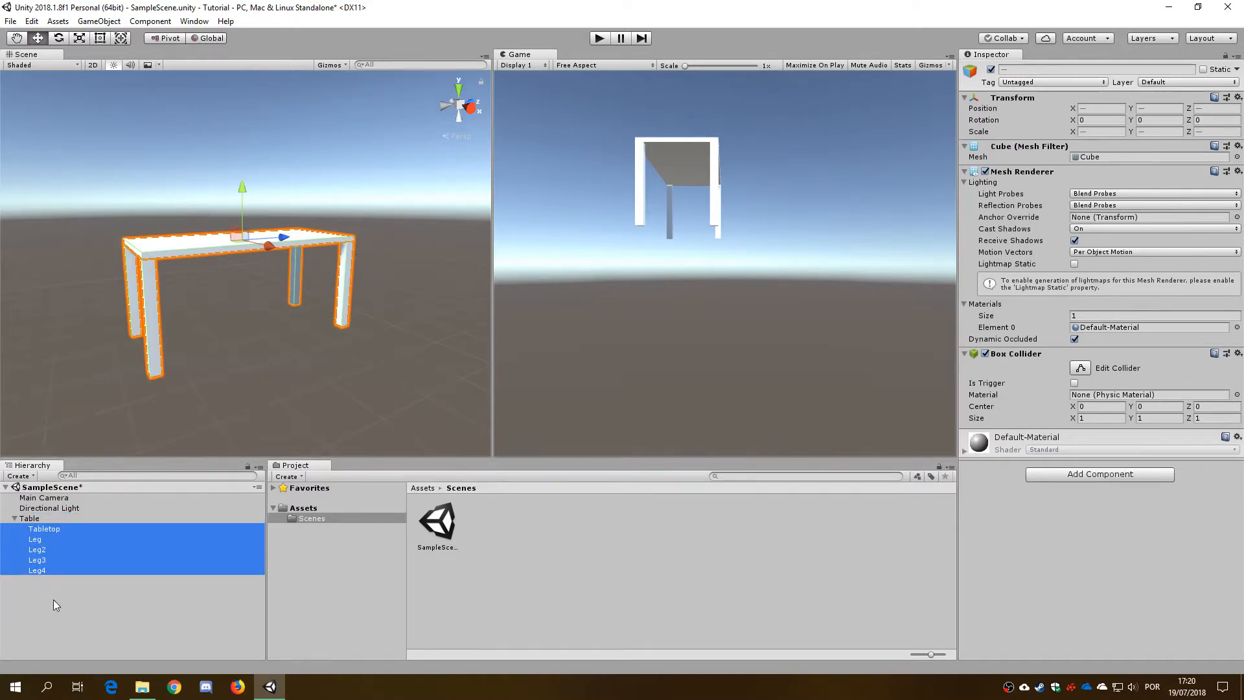
Step: Inspect the Table parent and each of its five child parts one by one, and collapse the Table's children
click(46, 519)
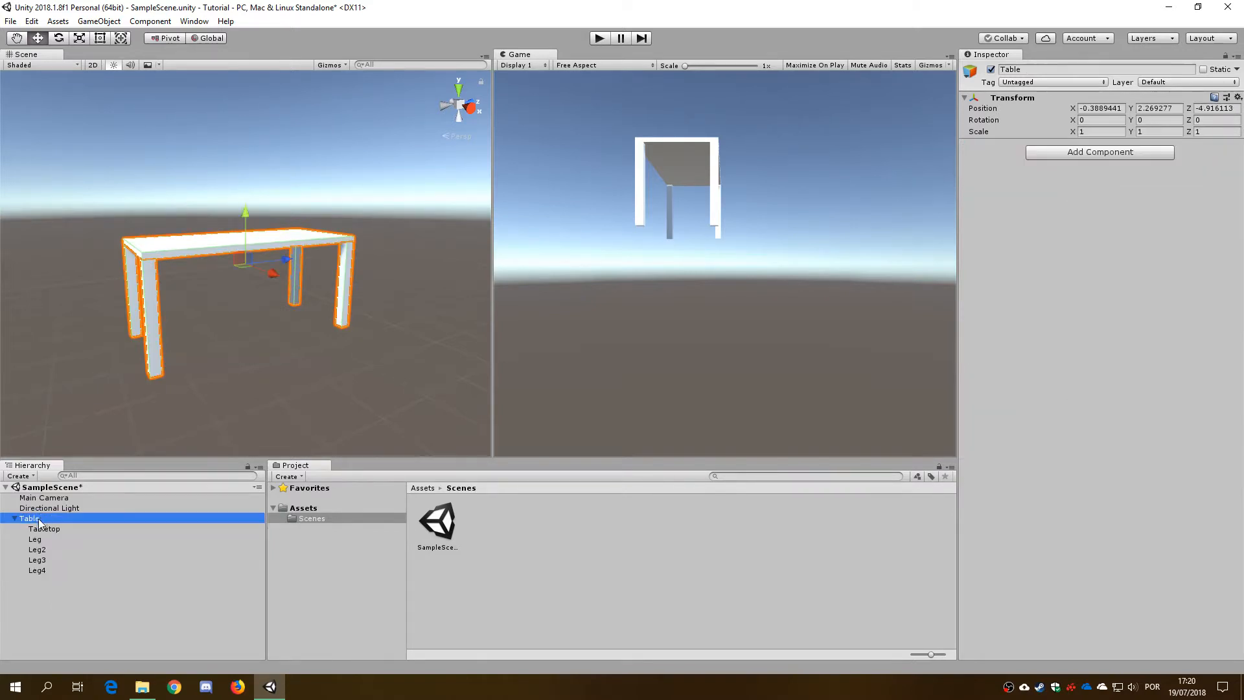
click(52, 529)
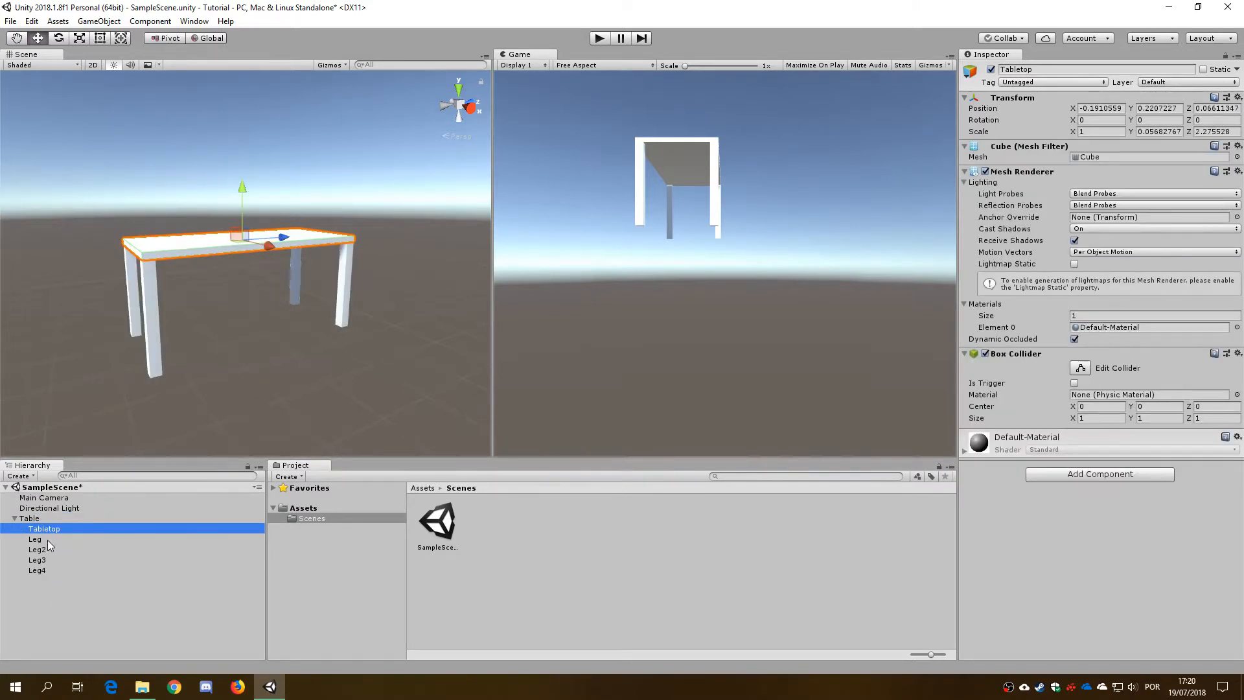
click(47, 539)
click(47, 552)
click(46, 561)
click(48, 571)
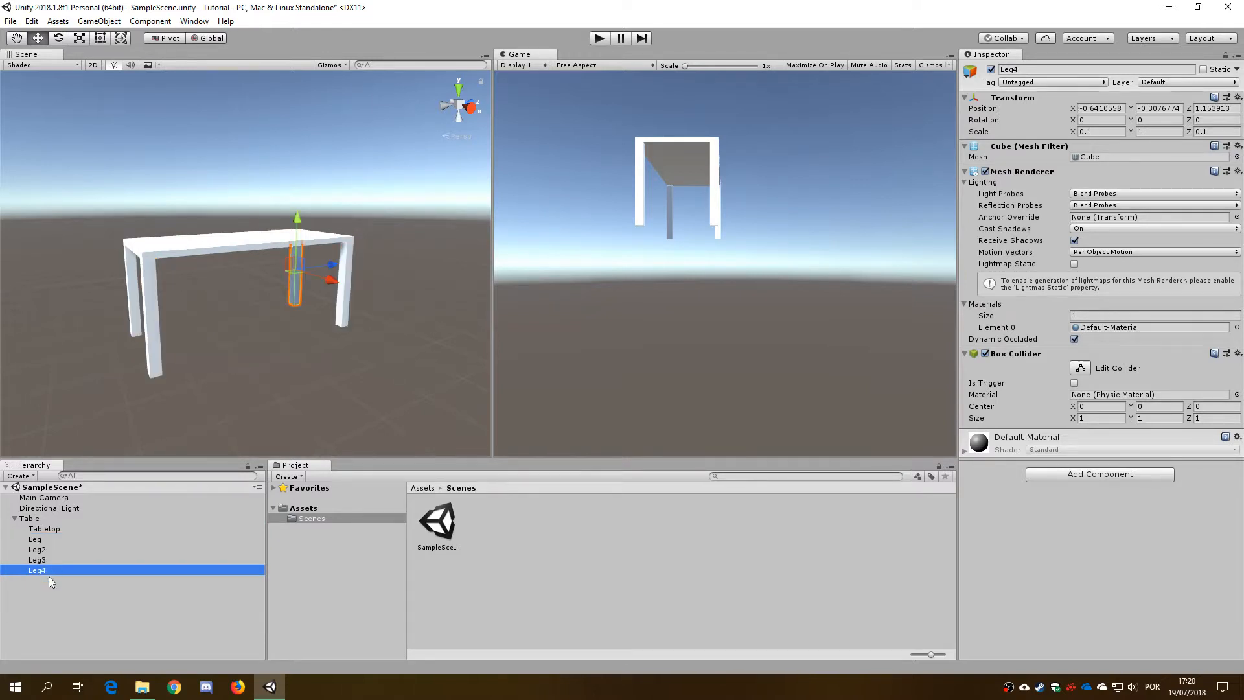
click(39, 517)
click(14, 518)
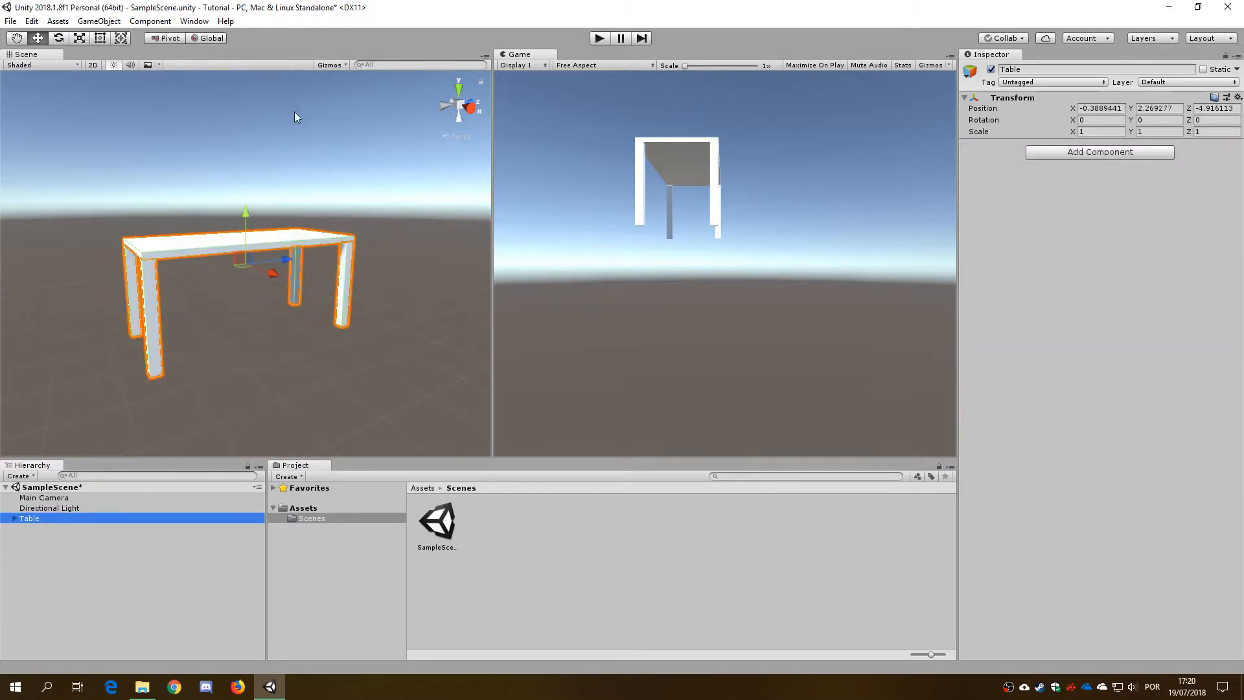
Step: Lower the Table parent to about 2.21 on Y and try rotating it as a whole
drag(249, 222, 226, 285)
key(e)
Step: Expand the Table, select all five child parts and try rotating them together
click(14, 518)
click(44, 529)
shift+click(39, 570)
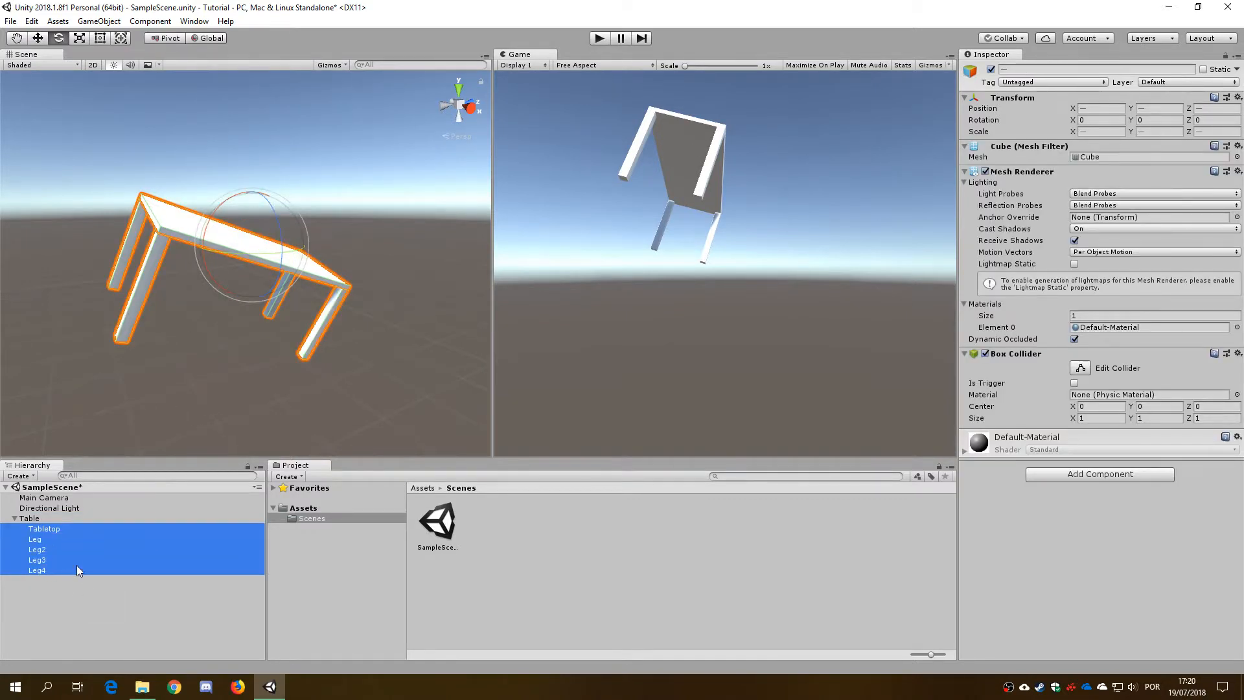
drag(228, 262, 202, 233)
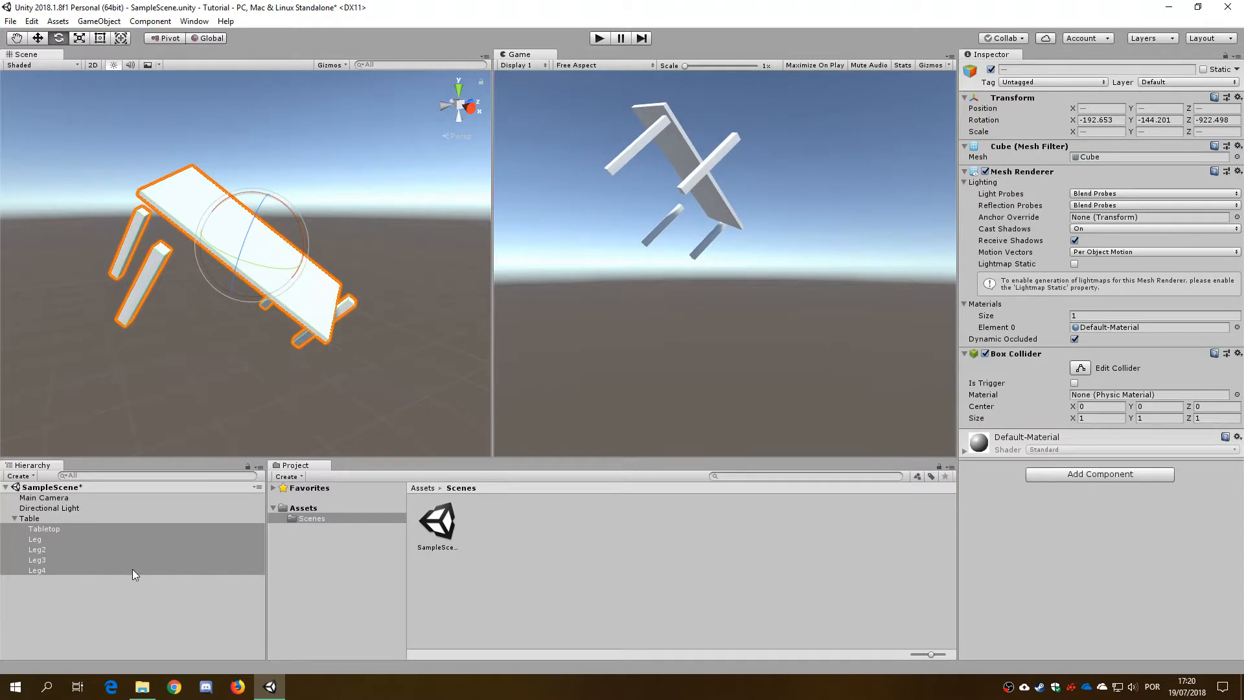
Step: Undo the rotations of the child parts and of the Table, and collapse the Table's children
key(ctrl+z)
key(ctrl+z)
key(ctrl+z)
key(ctrl+z)
key(ctrl+z)
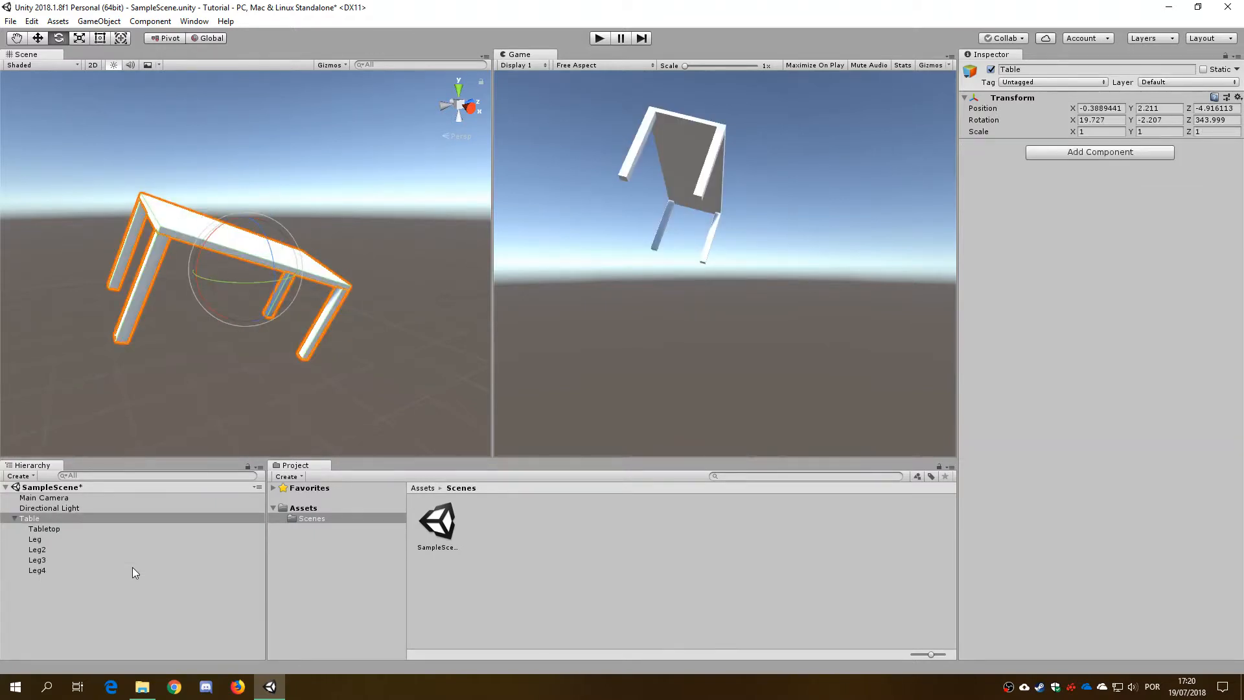
click(13, 518)
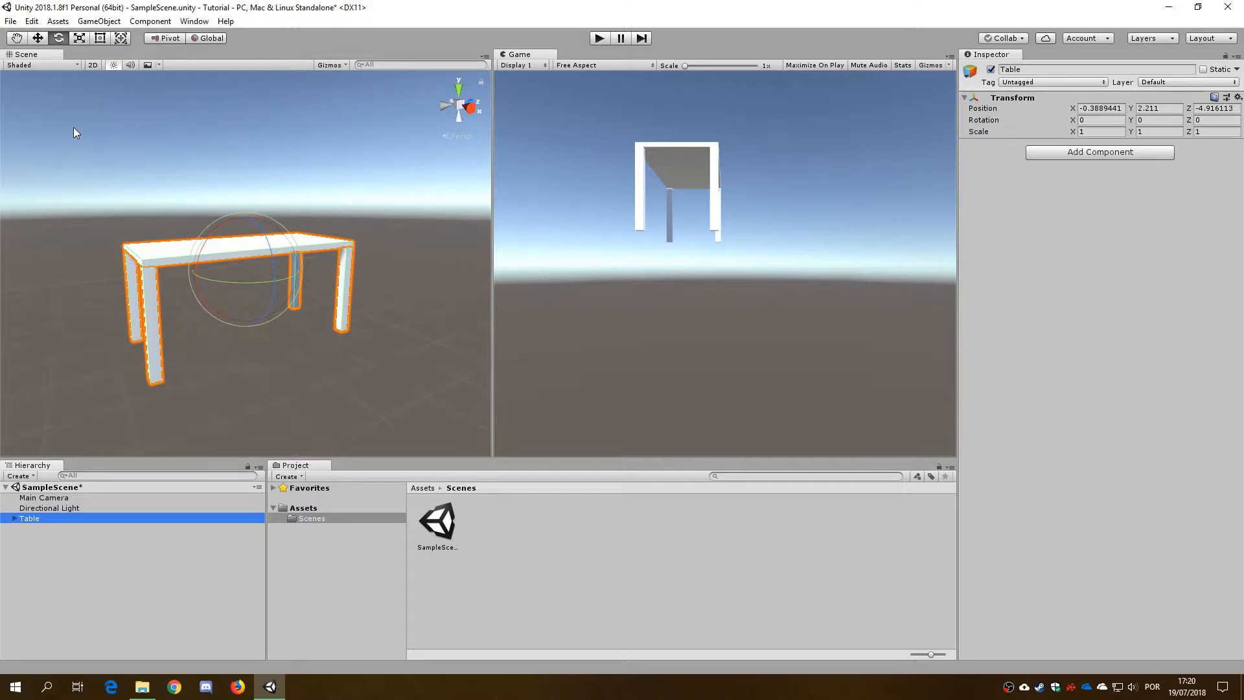
click(37, 23)
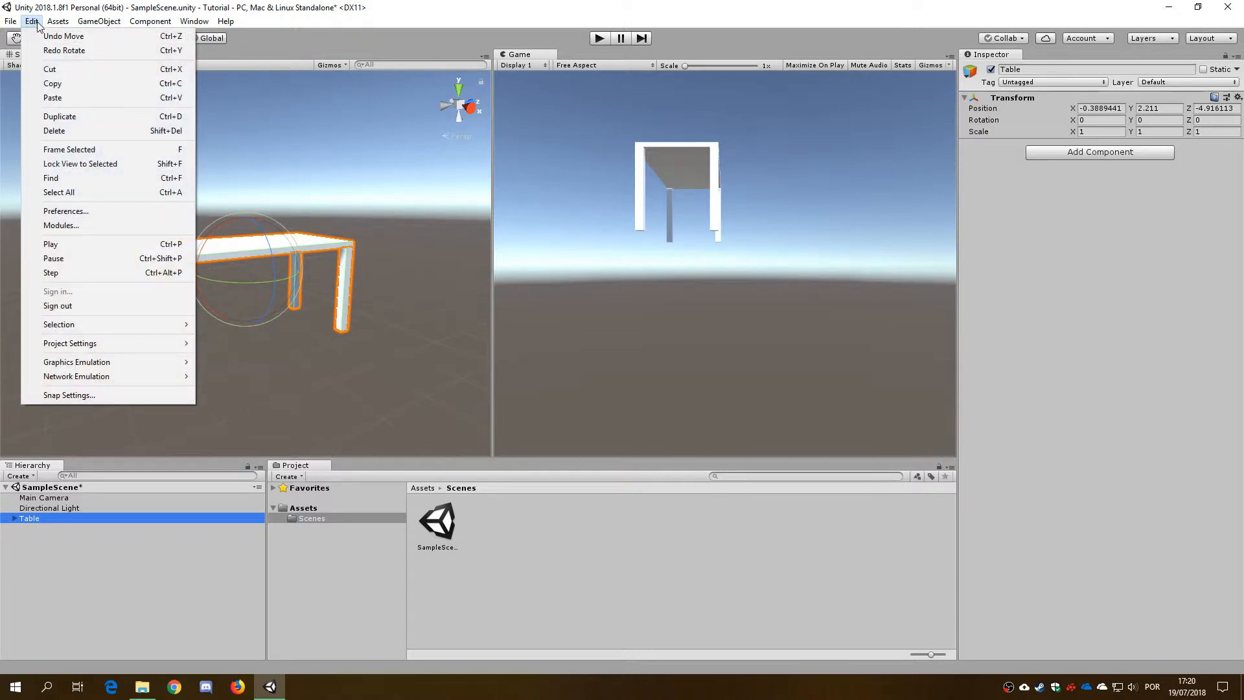
click(344, 227)
Step: Duplicate the Table with its children and move the copy along Z to stand beside the original
middle_drag(313, 272, 366, 255)
click(35, 518)
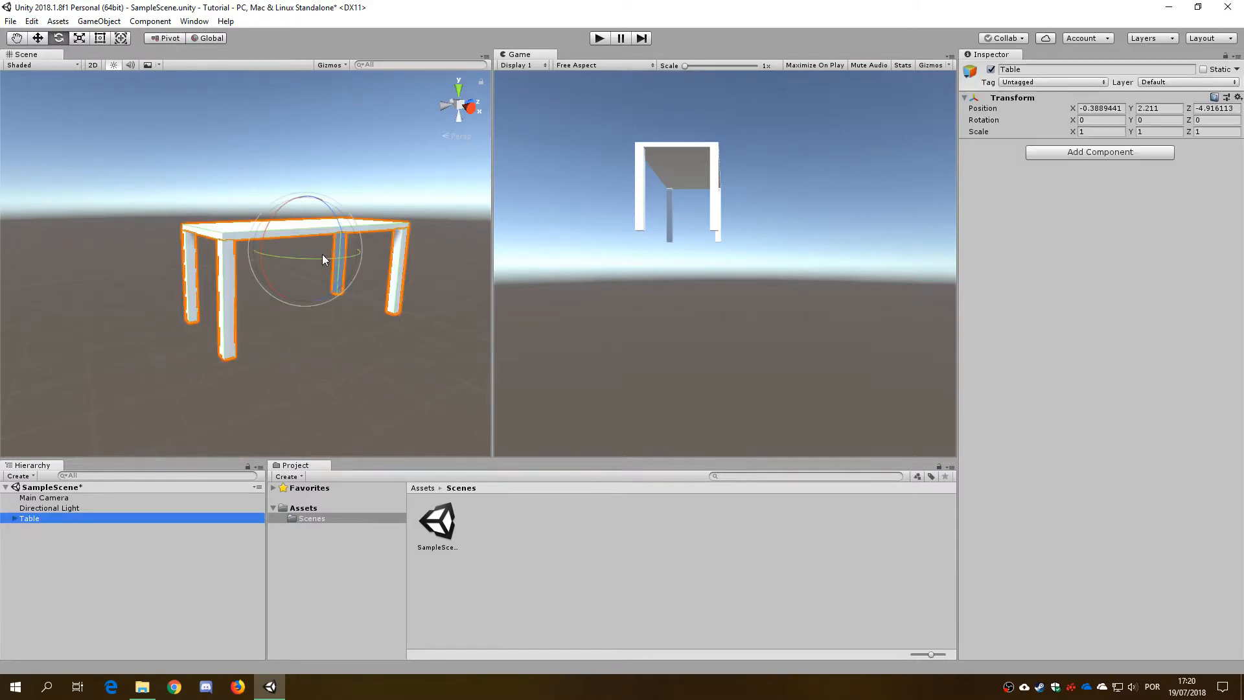
alt+drag(383, 243, 322, 259)
key(w)
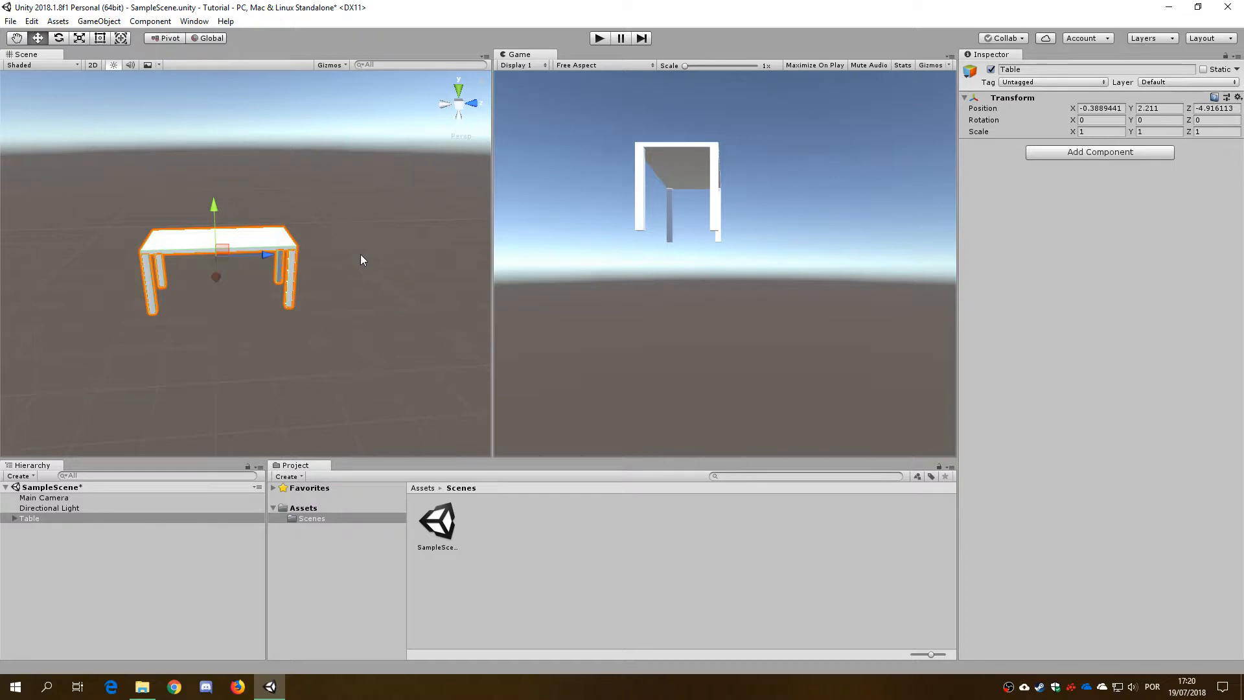
key(ctrl+d)
click(305, 250)
click(246, 249)
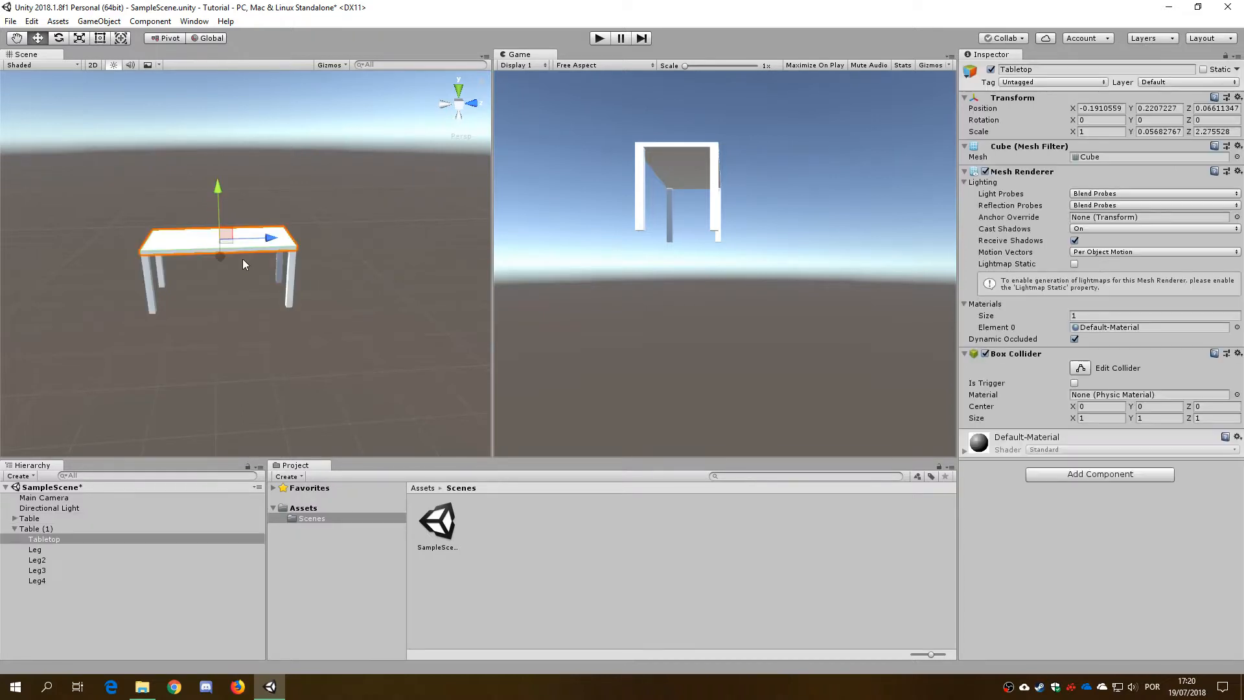
click(35, 528)
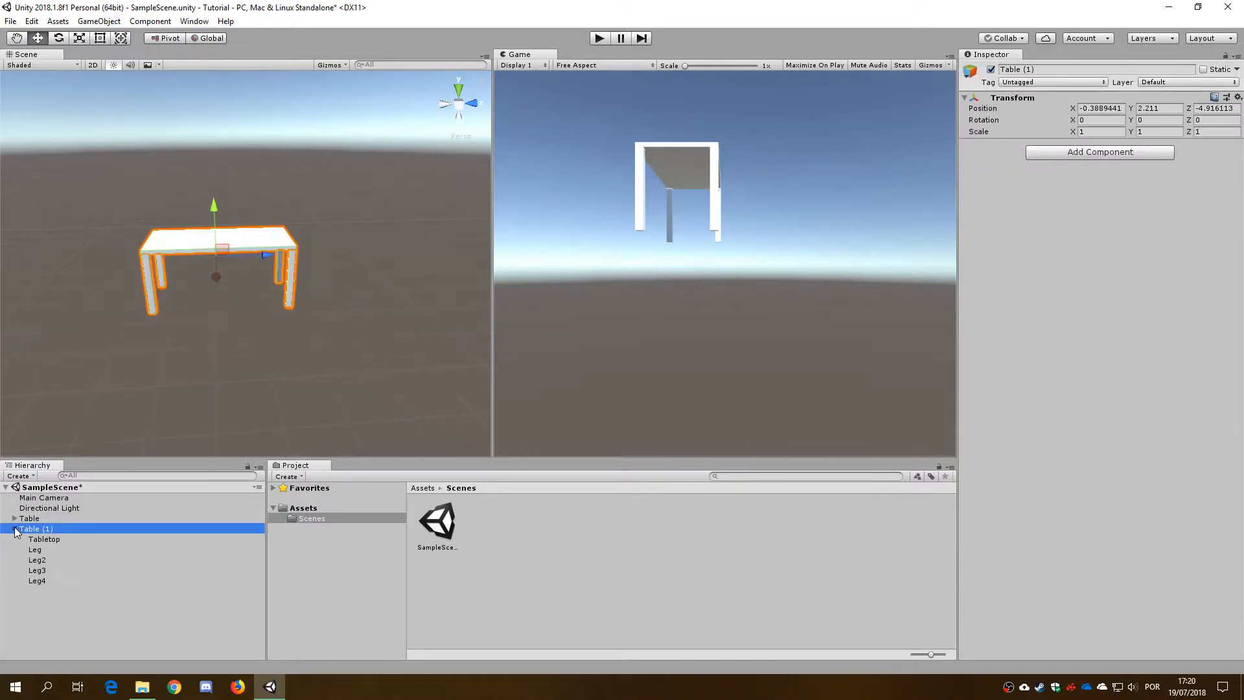
click(15, 528)
drag(267, 255, 459, 249)
Step: Duplicate Table (1) and move the new copy along Z to 1.35, forming a row of three tables
middle_drag(459, 249, 328, 301)
key(ctrl+d)
drag(328, 300, 482, 292)
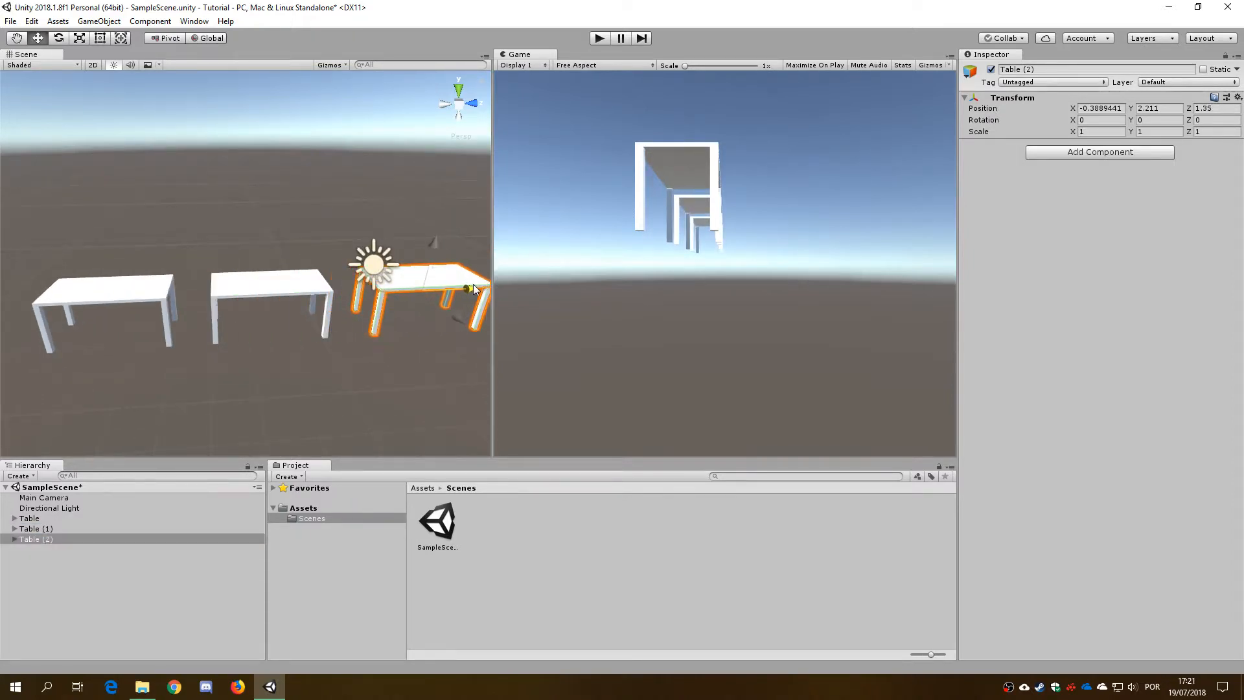
alt+drag(313, 325, 304, 273)
alt+drag(213, 318, 239, 296)
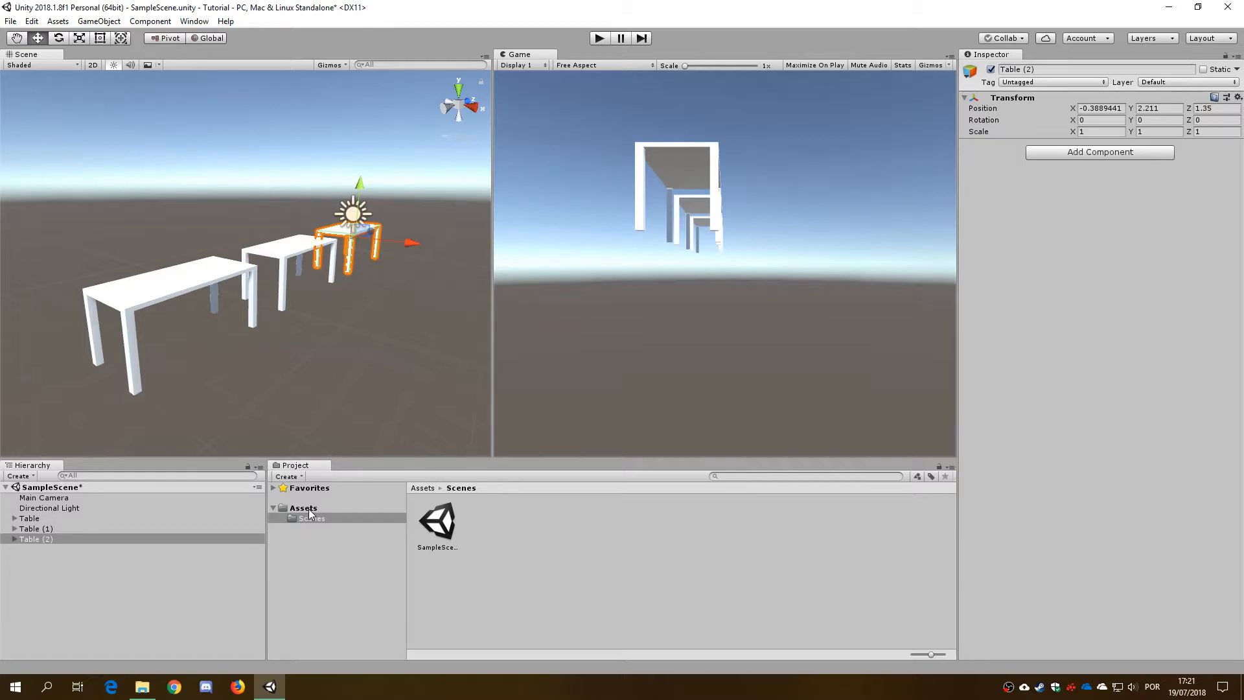
Step: Create a new material in the Assets folder and name it Tabletop
right_click(310, 512)
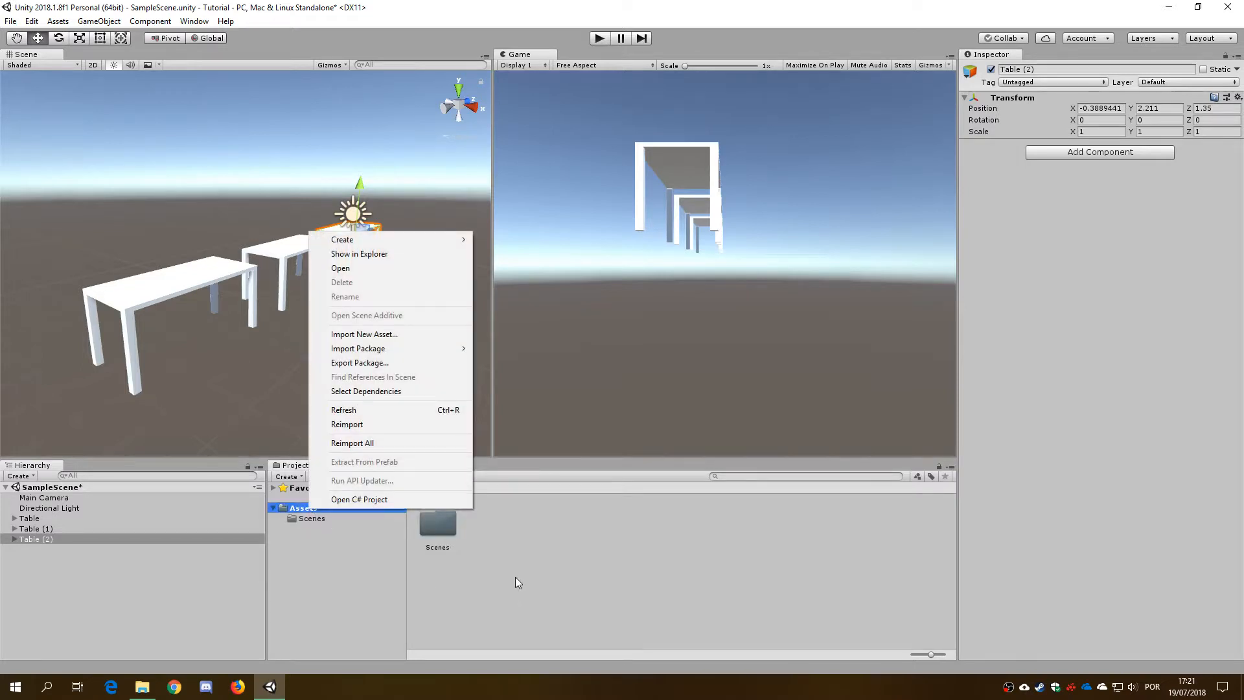
click(524, 554)
right_click(523, 554)
click(292, 509)
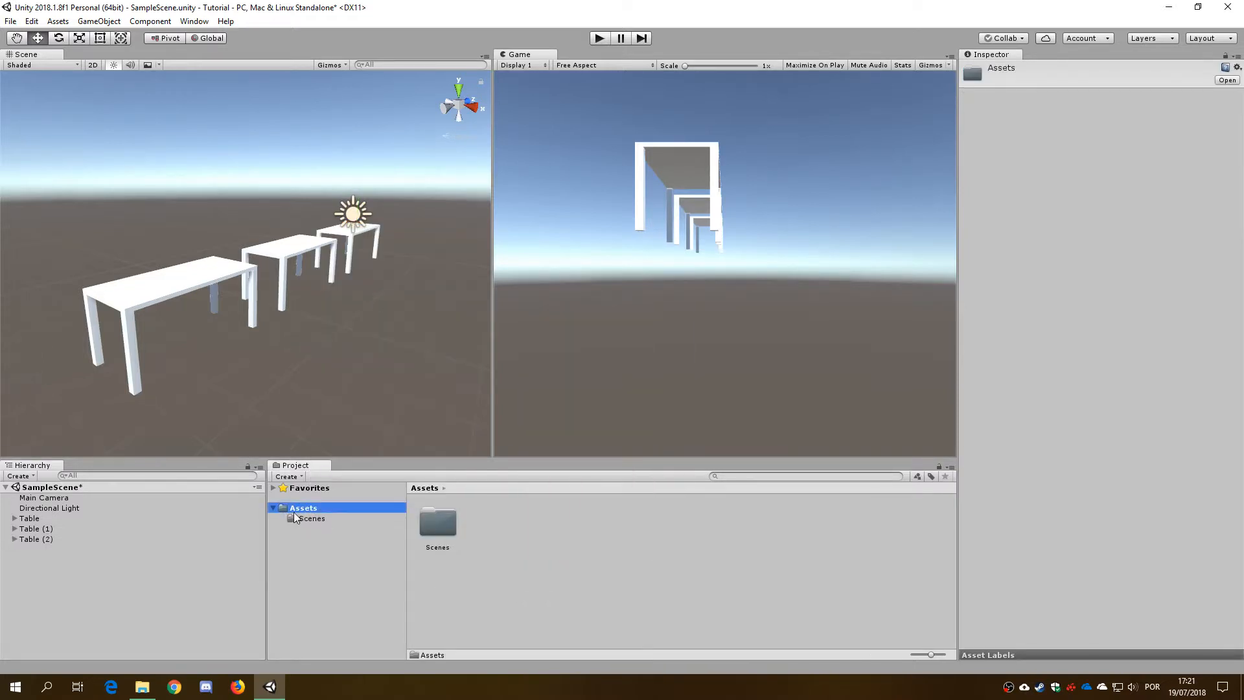
right_click(581, 533)
mouse_move(634, 262)
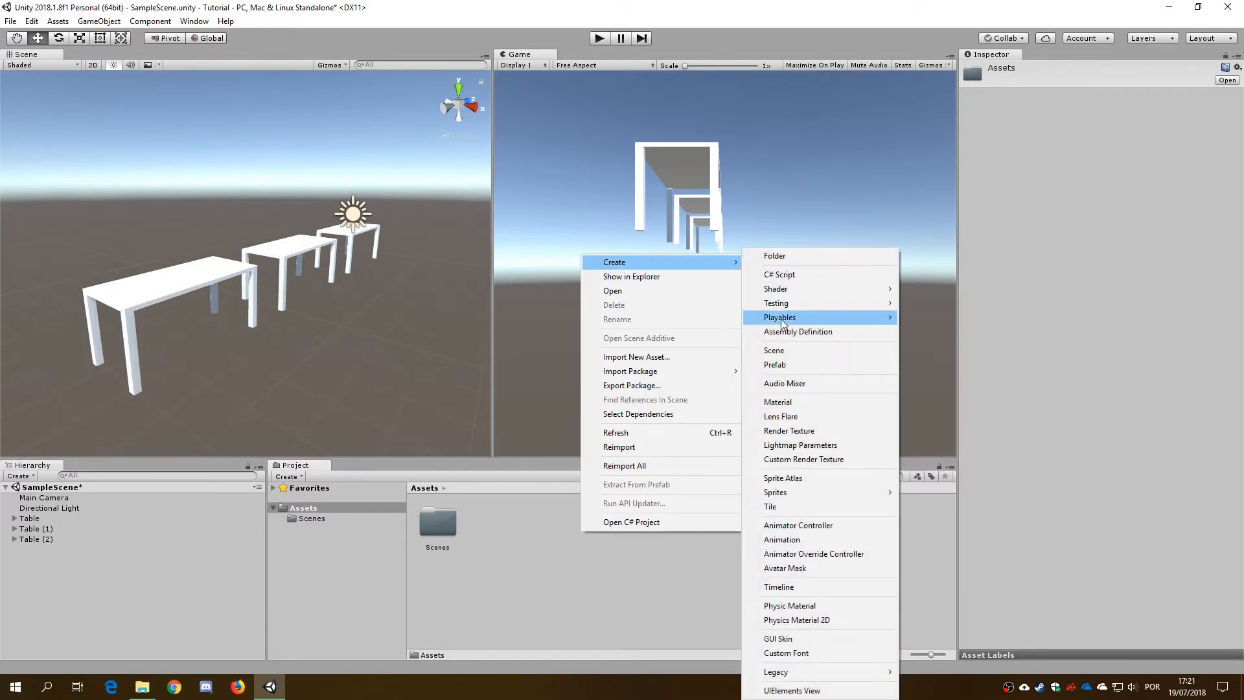
click(791, 403)
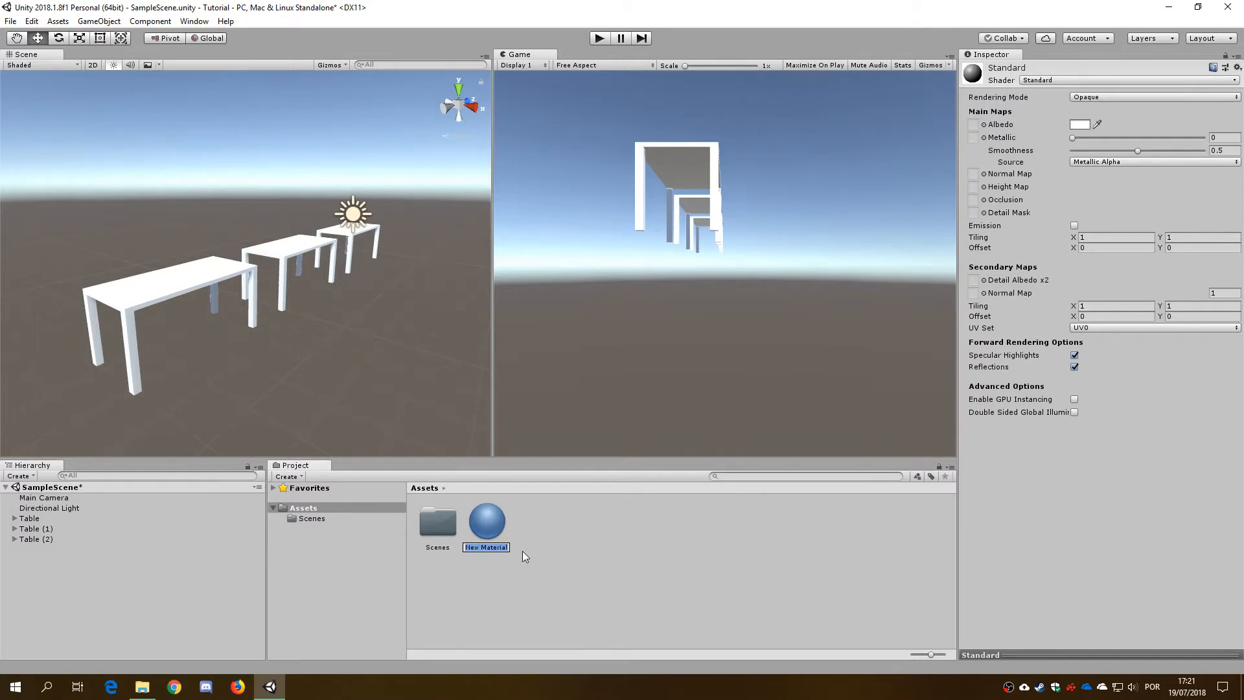
text(Tabletop)
key(Return)
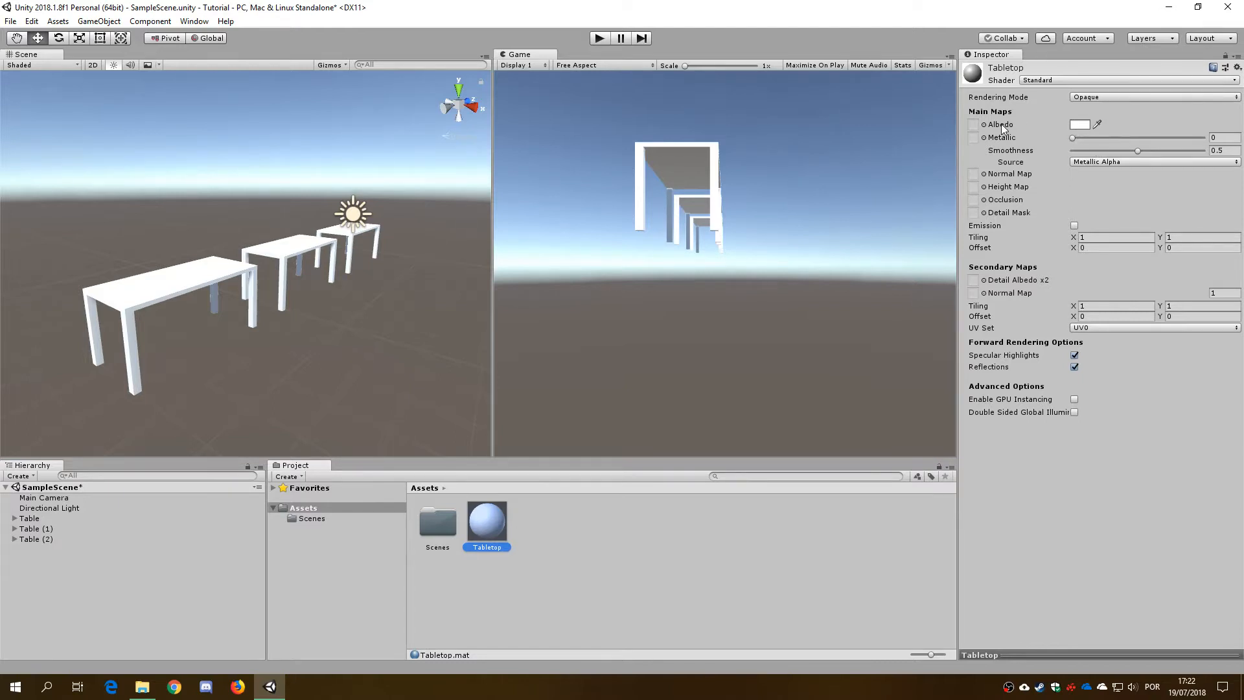
Step: Set the Tabletop material's albedo colour to grey A2A2A2 and its smoothness to 0
click(1085, 125)
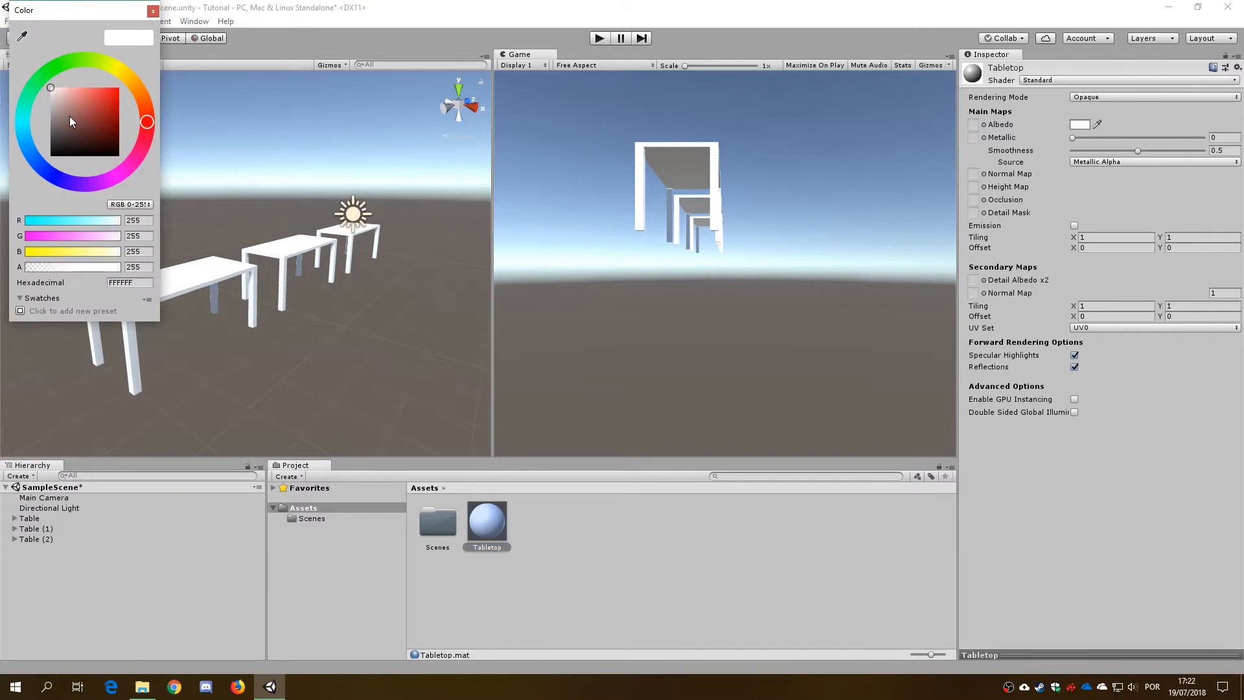
drag(51, 104, 45, 113)
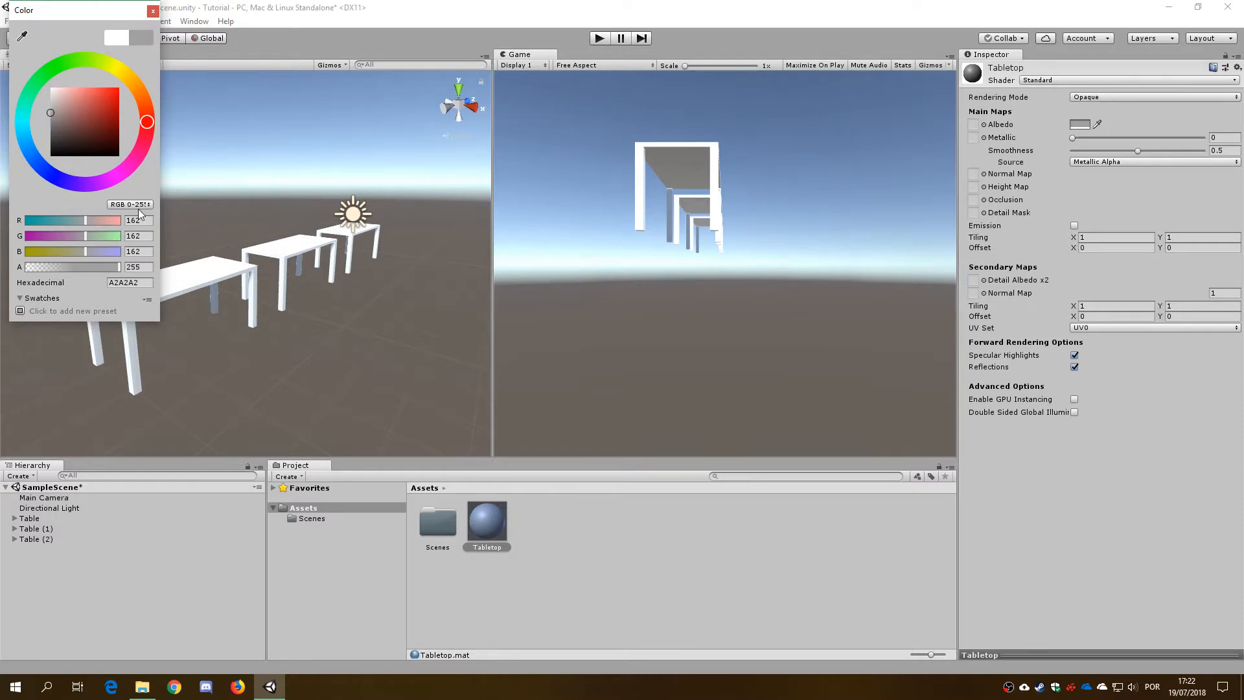
click(153, 10)
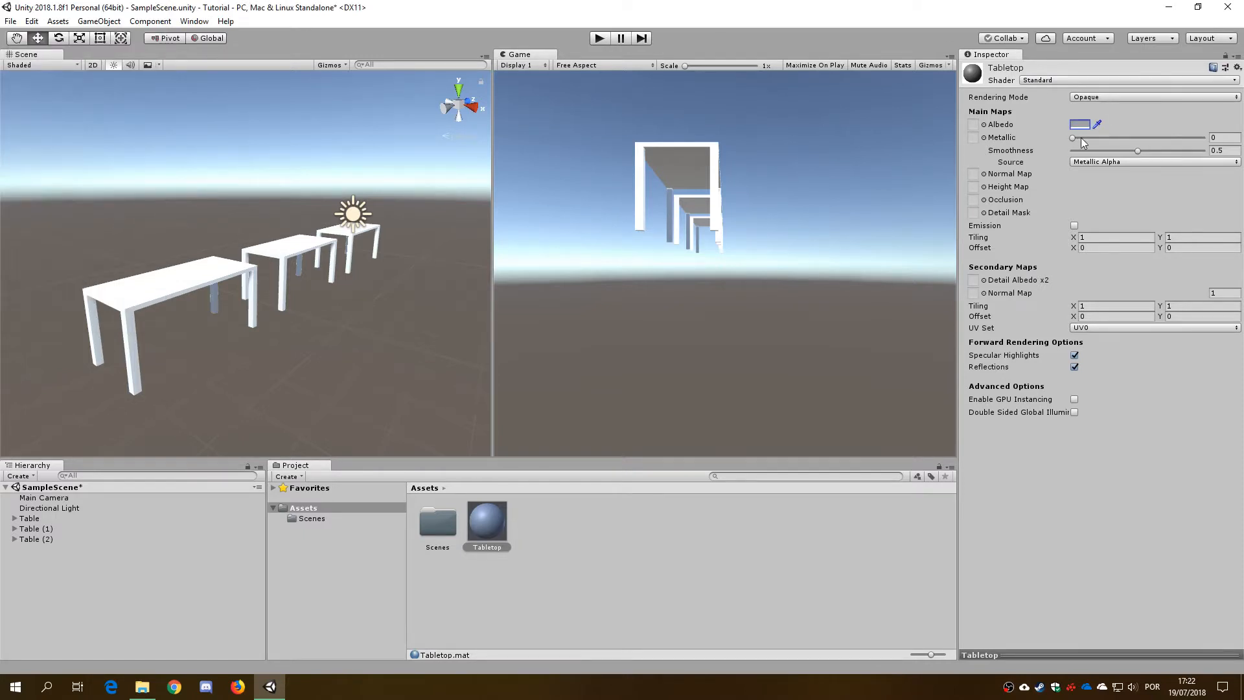
click(1074, 137)
drag(1139, 150, 1069, 154)
Step: Expand the first Table and apply the Tabletop material to its Tabletop part
click(487, 522)
click(15, 519)
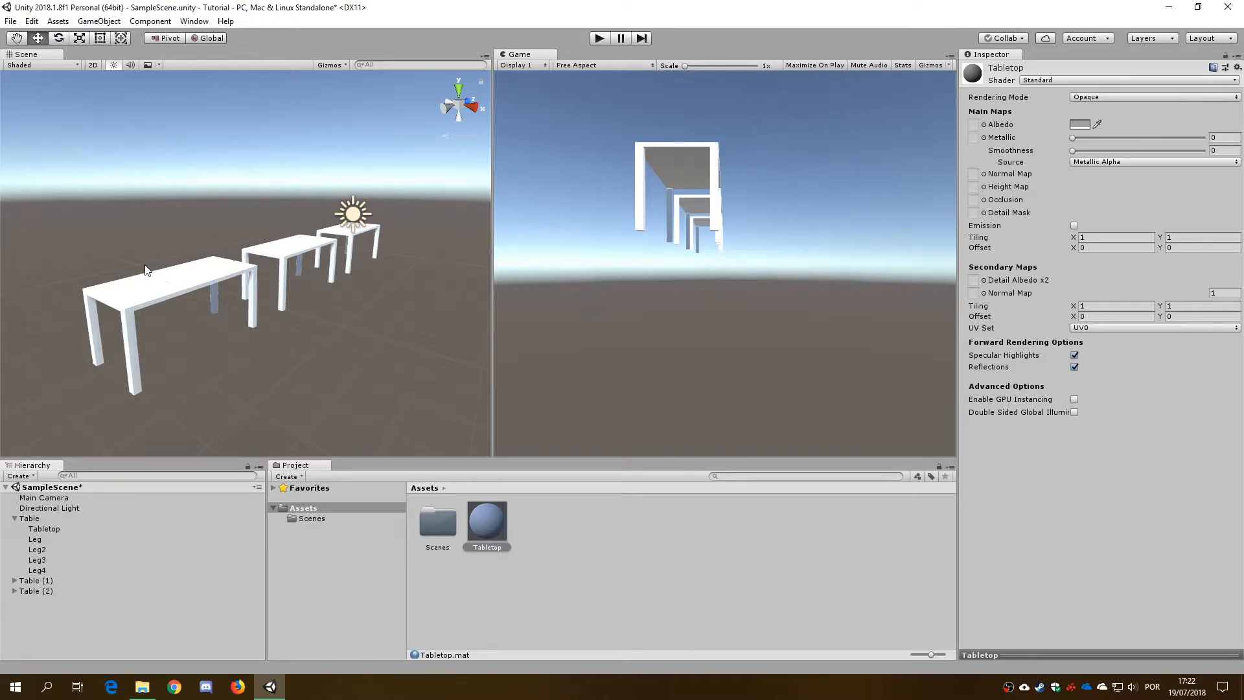
click(56, 530)
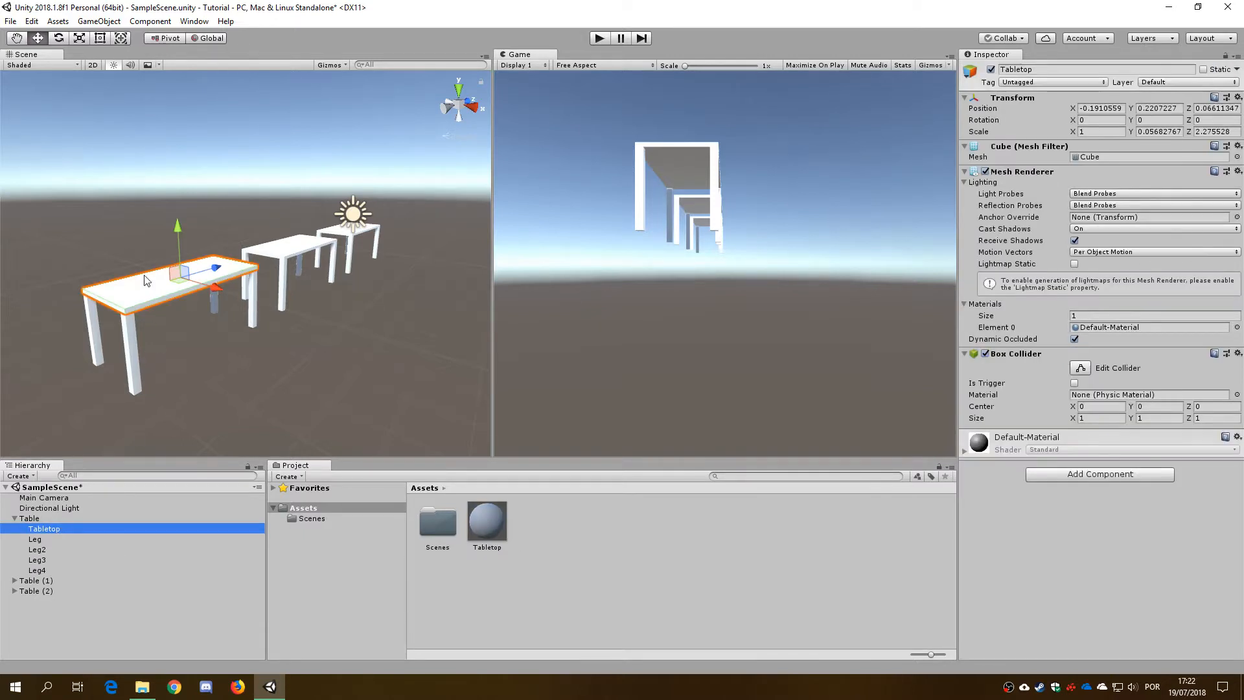
scroll(155, 276, up, 4)
scroll(156, 276, down, 3)
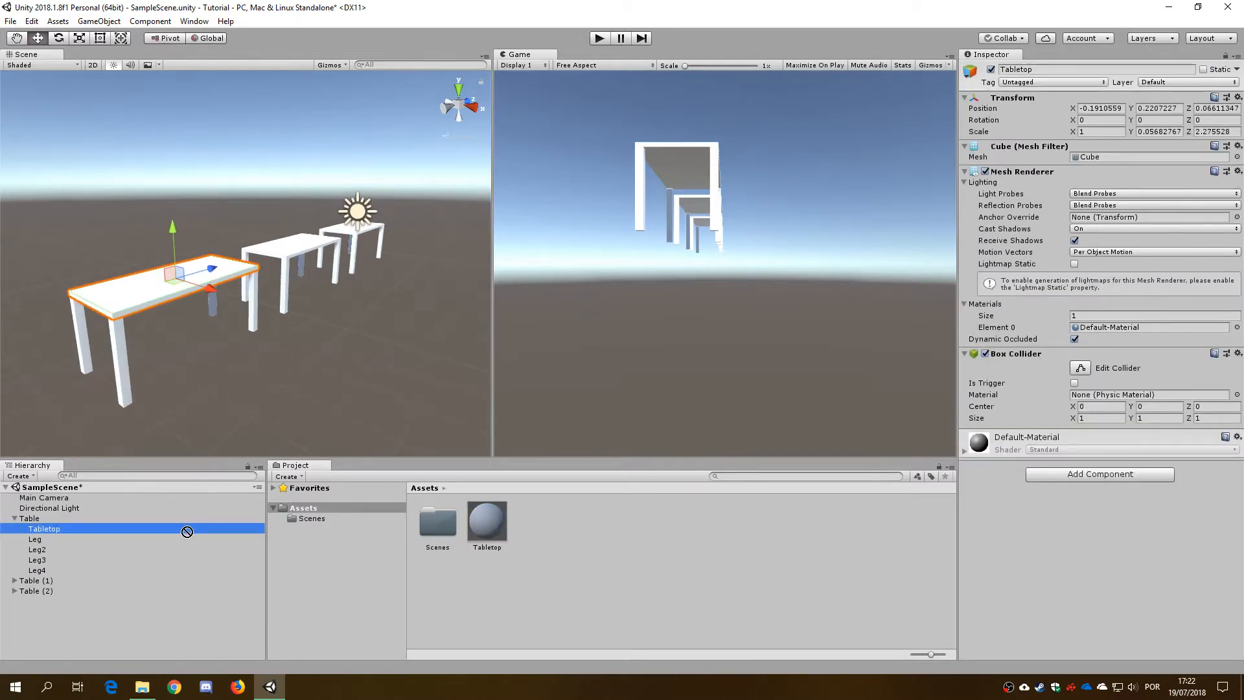
click(165, 530)
drag(143, 529, 162, 293)
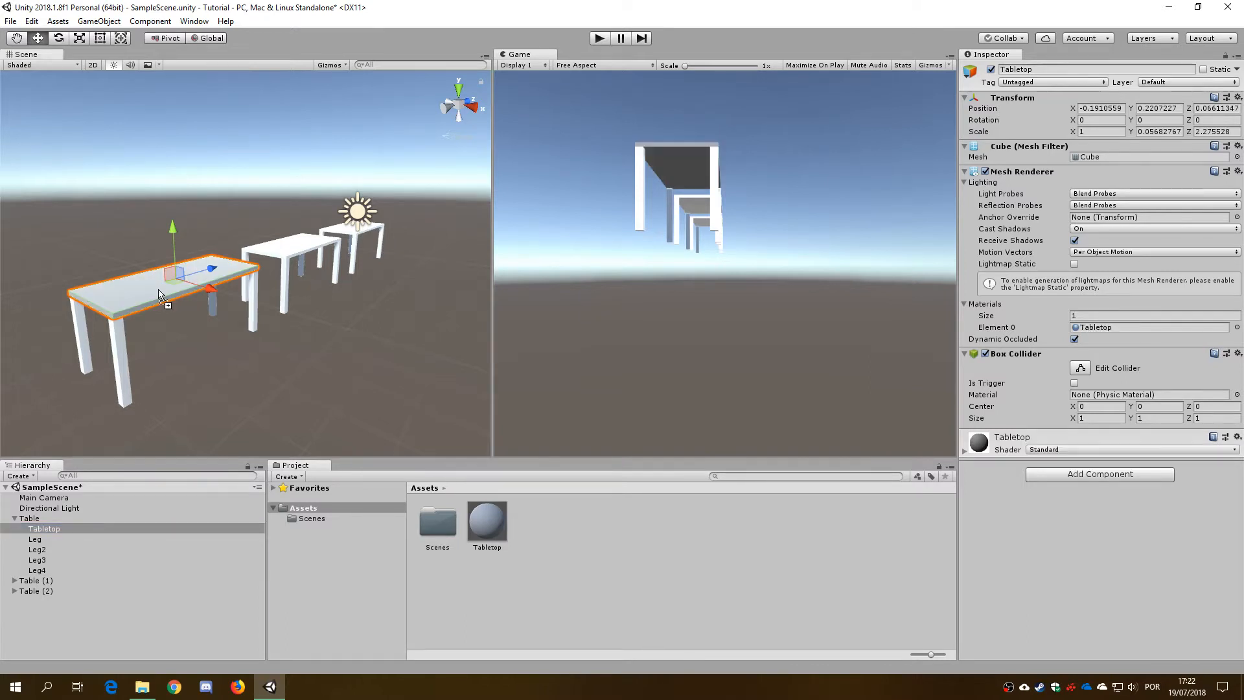
Step: Apply the Tabletop material to the tops of the second and third tables
mouse_move(176, 249)
alt+mouse_down()
mouse_move(321, 265)
mouse_move(174, 266)
alt+mouse_up()
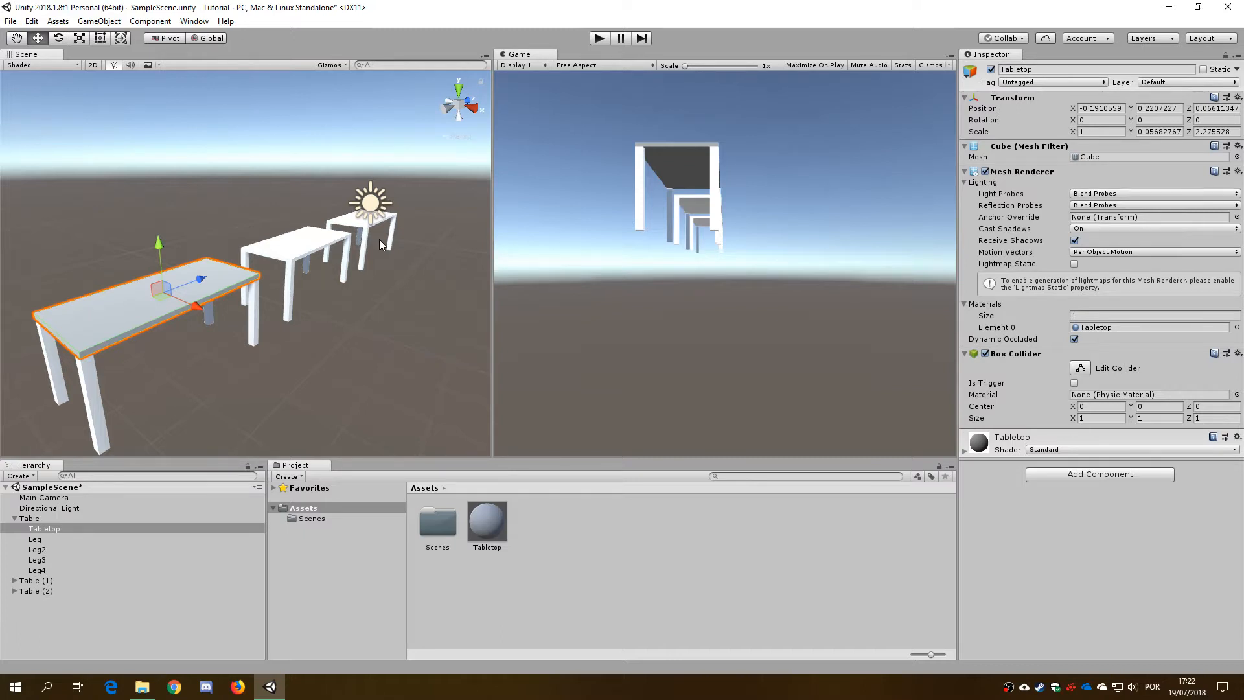
drag(492, 519, 304, 248)
drag(486, 518, 355, 229)
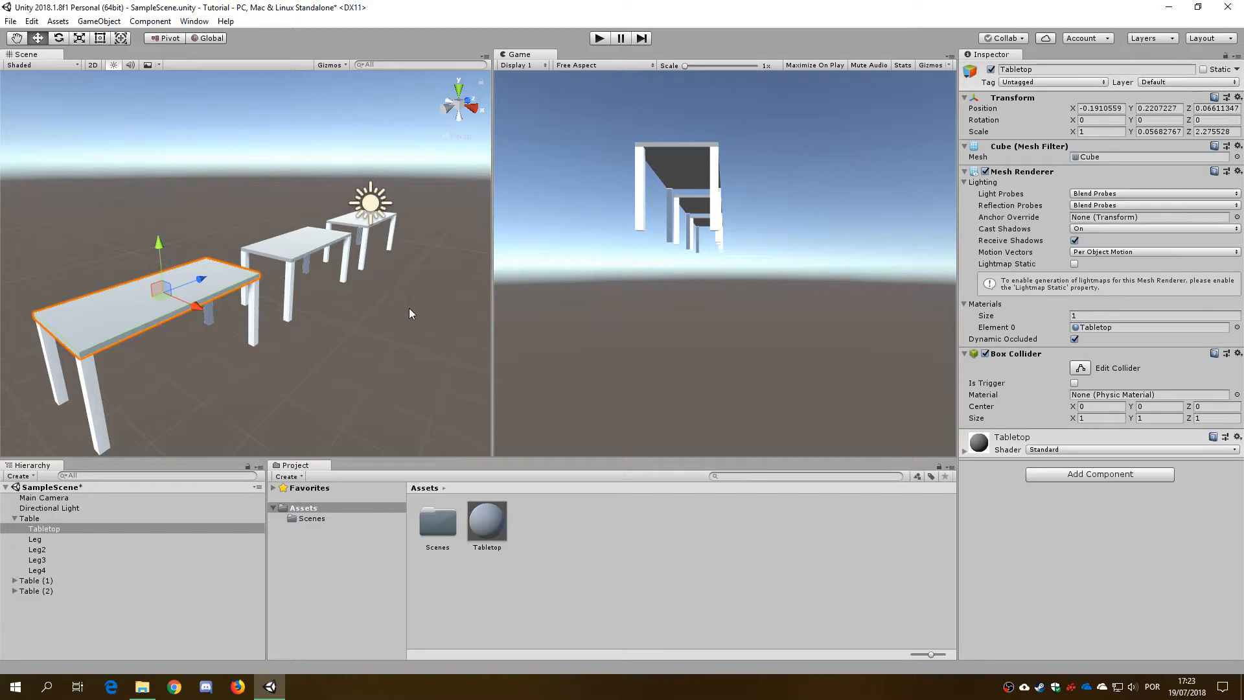
alt+drag(415, 307, 444, 330)
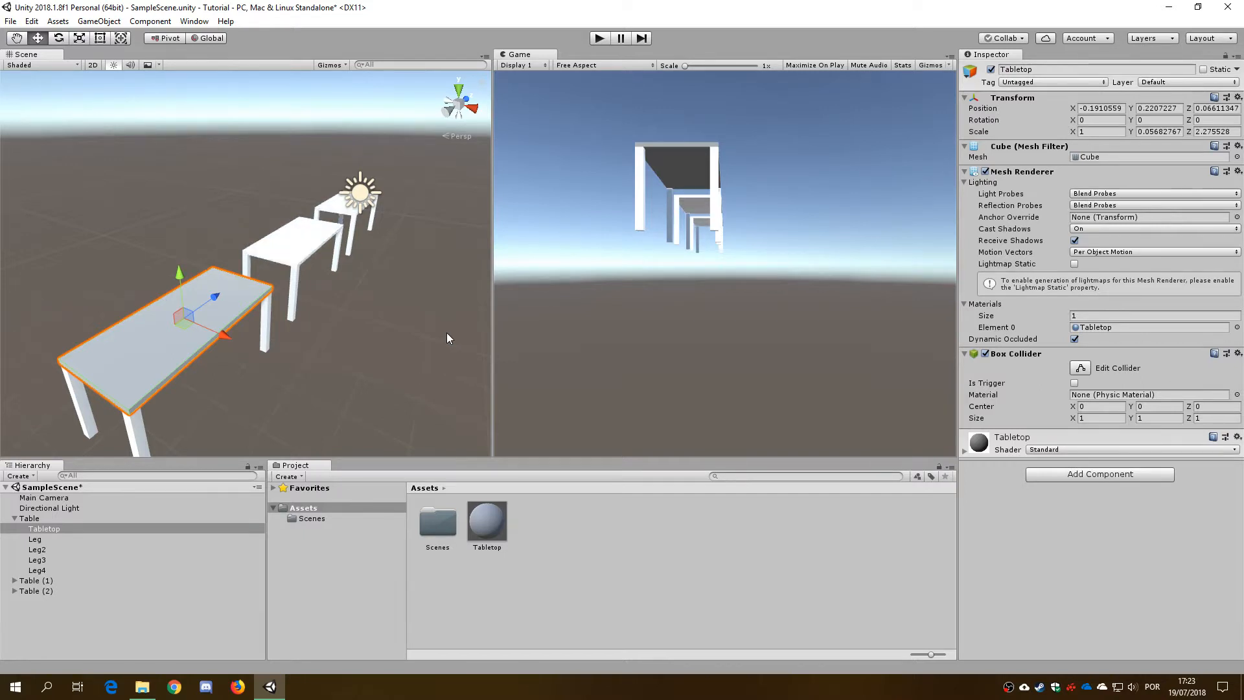
Step: Undo the Tabletop material assignments on the tables
key(ctrl+z)
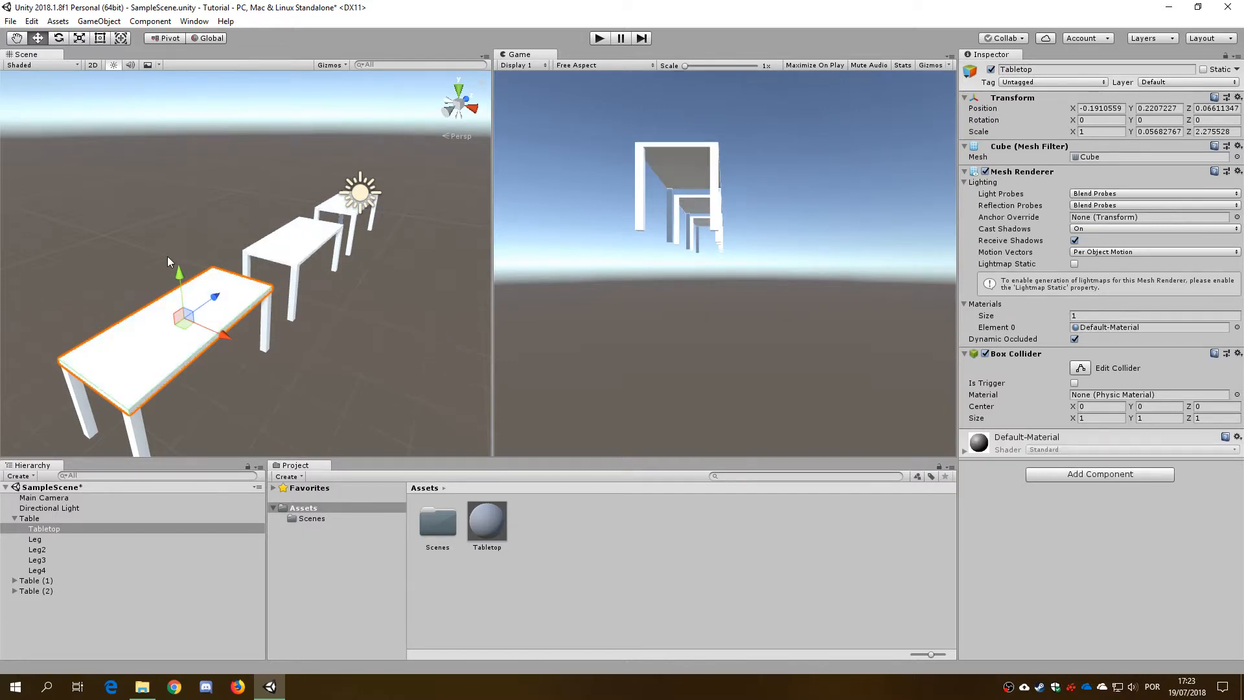
scroll(324, 341, down, 2)
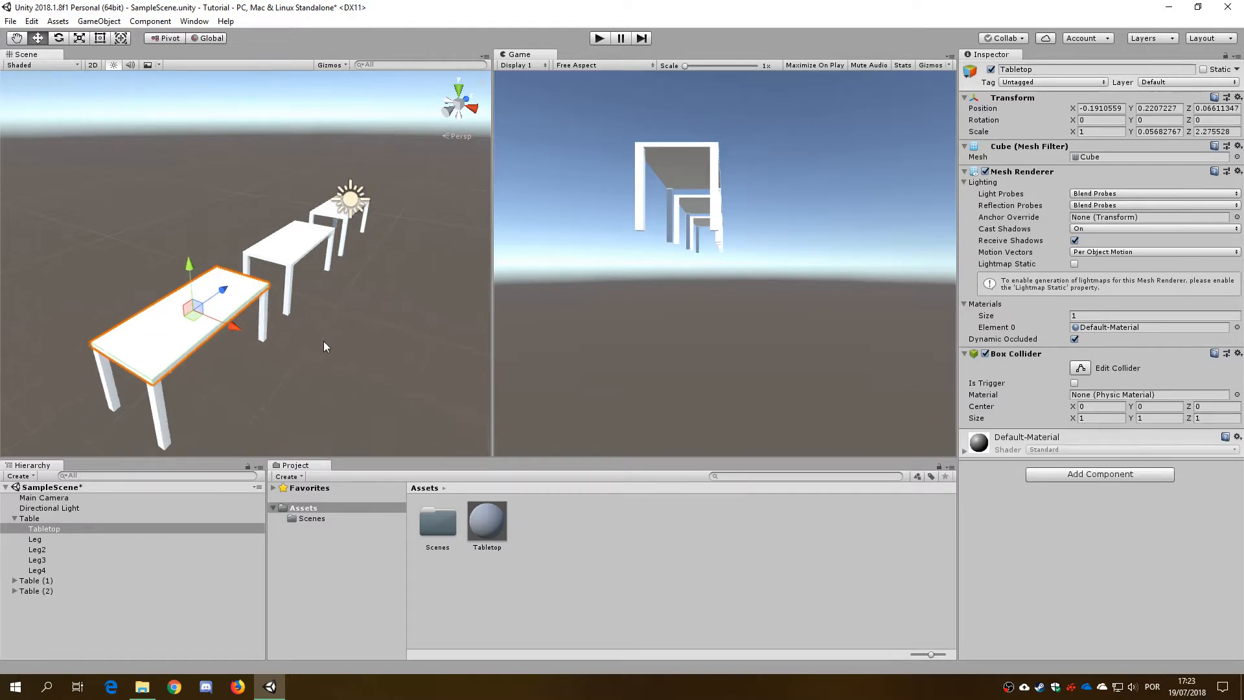
click(490, 516)
alt+drag(355, 347, 287, 325)
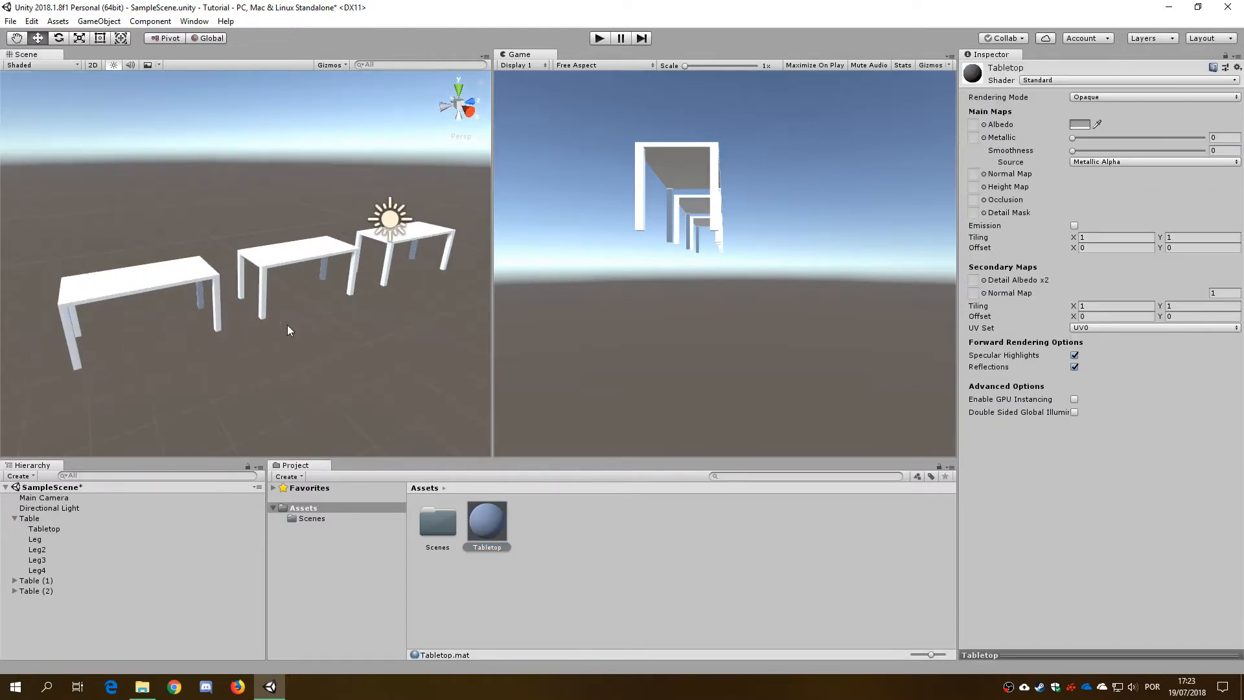
Step: Delete the duplicates Table (1) and Table (2) from the scene
click(45, 579)
shift+click(45, 590)
key(Delete)
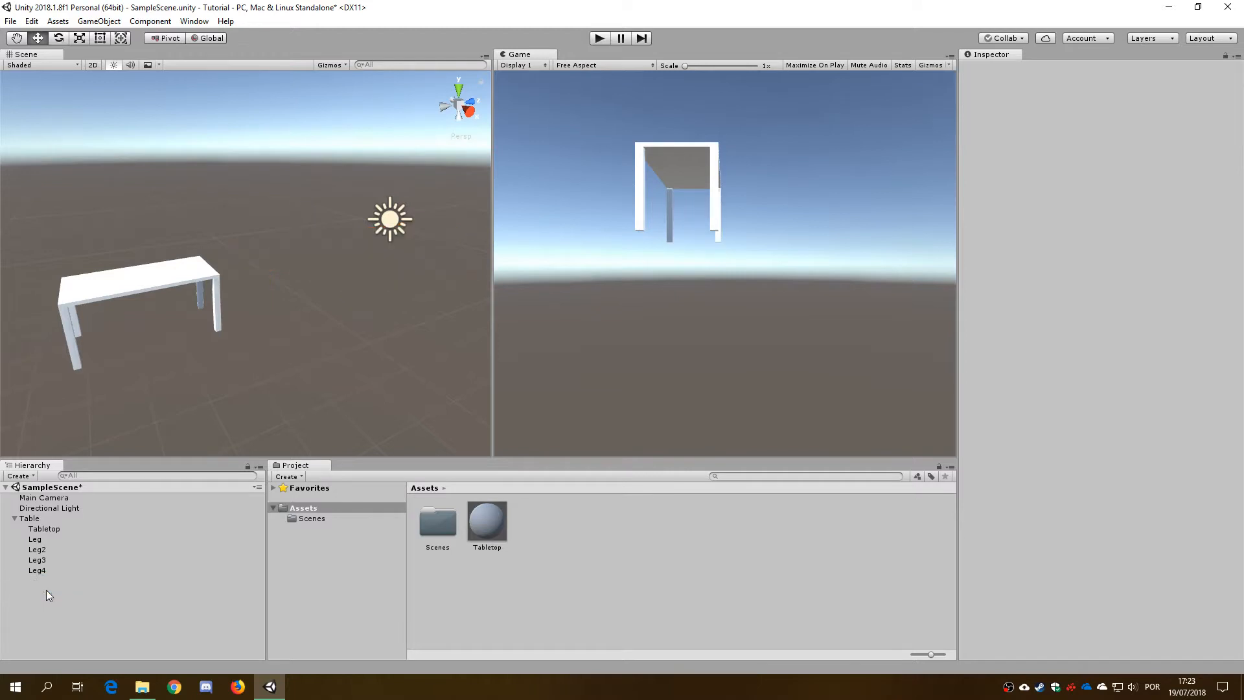
Step: Collapse the remaining Table in the hierarchy and apply the Tabletop material to its top
click(26, 519)
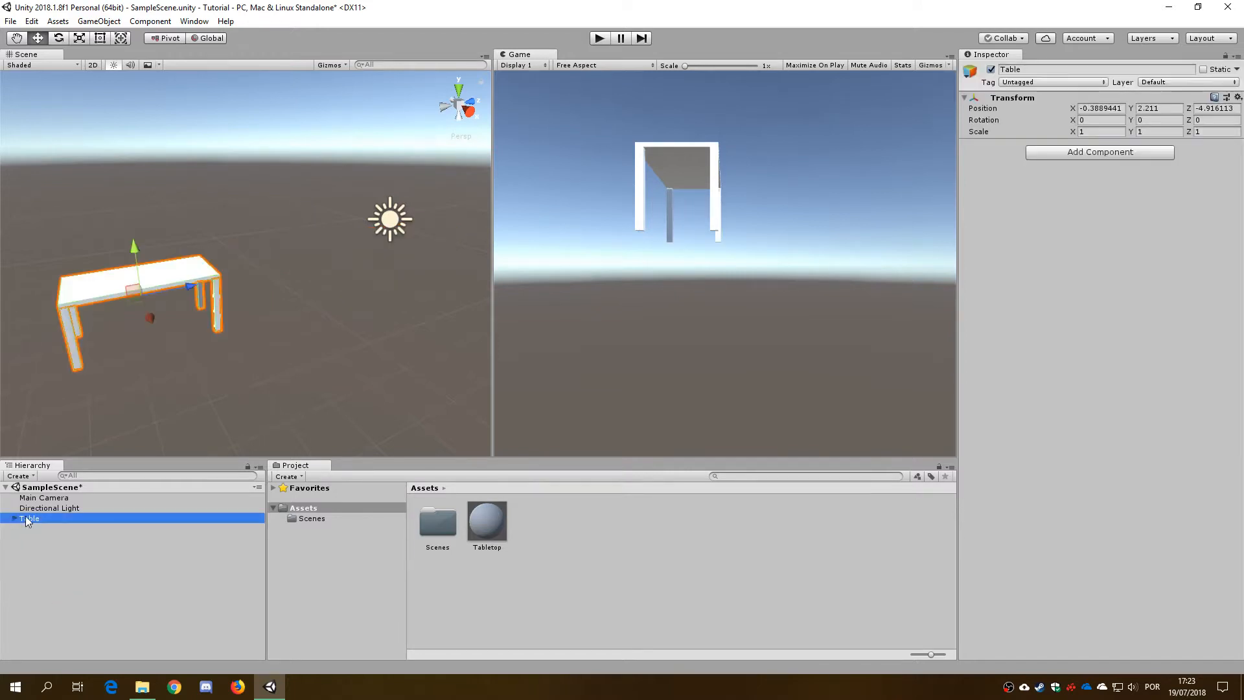
click(14, 518)
key(f)
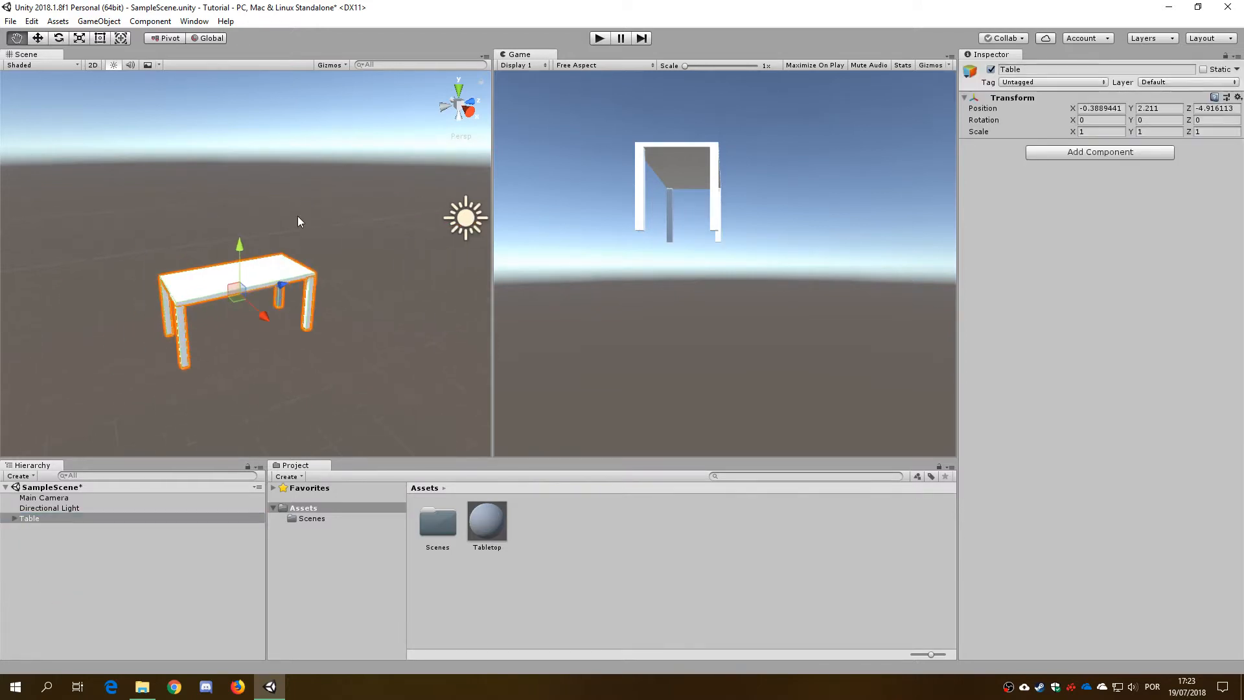
scroll(267, 281, up, 3)
alt+drag(247, 278, 301, 298)
alt+drag(396, 422, 363, 292)
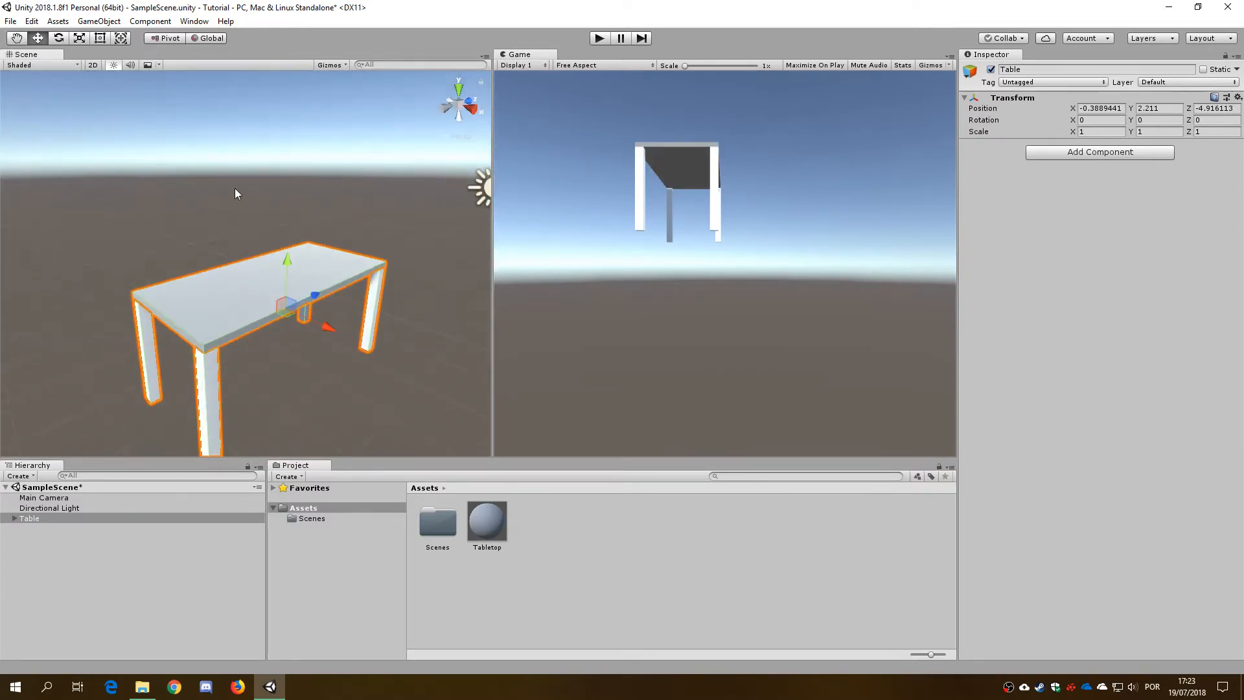
alt+drag(311, 247, 222, 254)
click(207, 298)
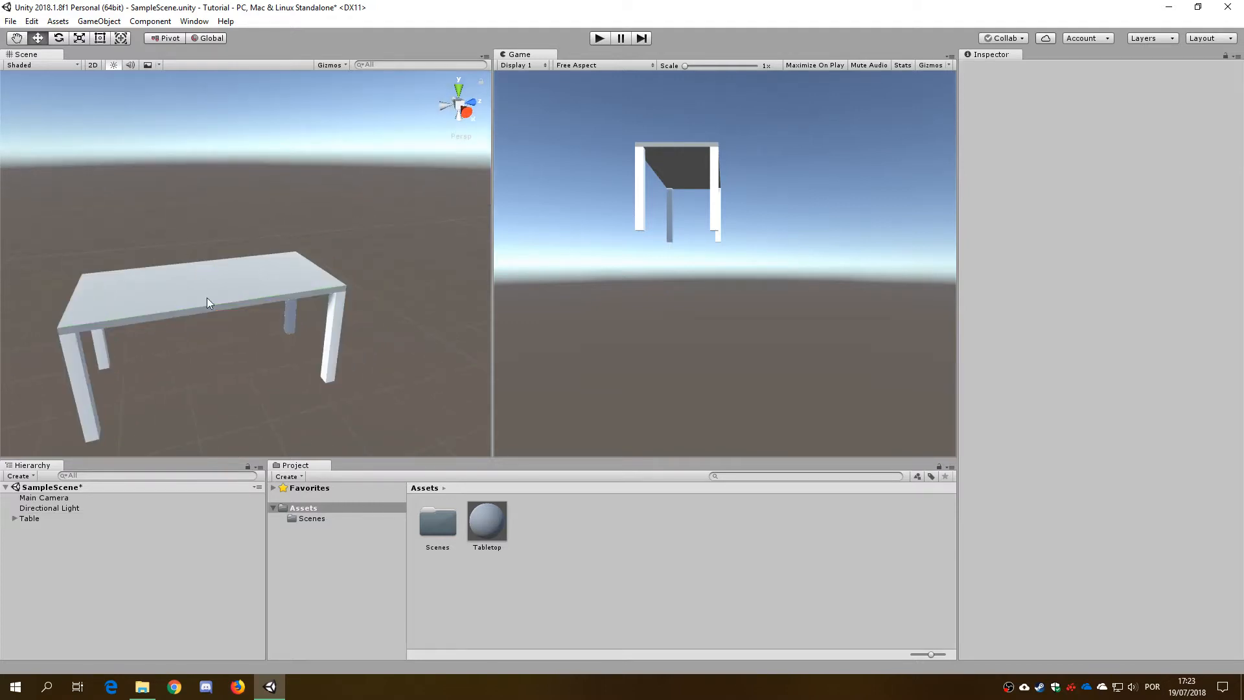
alt+drag(197, 357, 221, 420)
Step: Create a prefab from the Table object in the Assets folder
click(28, 518)
click(15, 518)
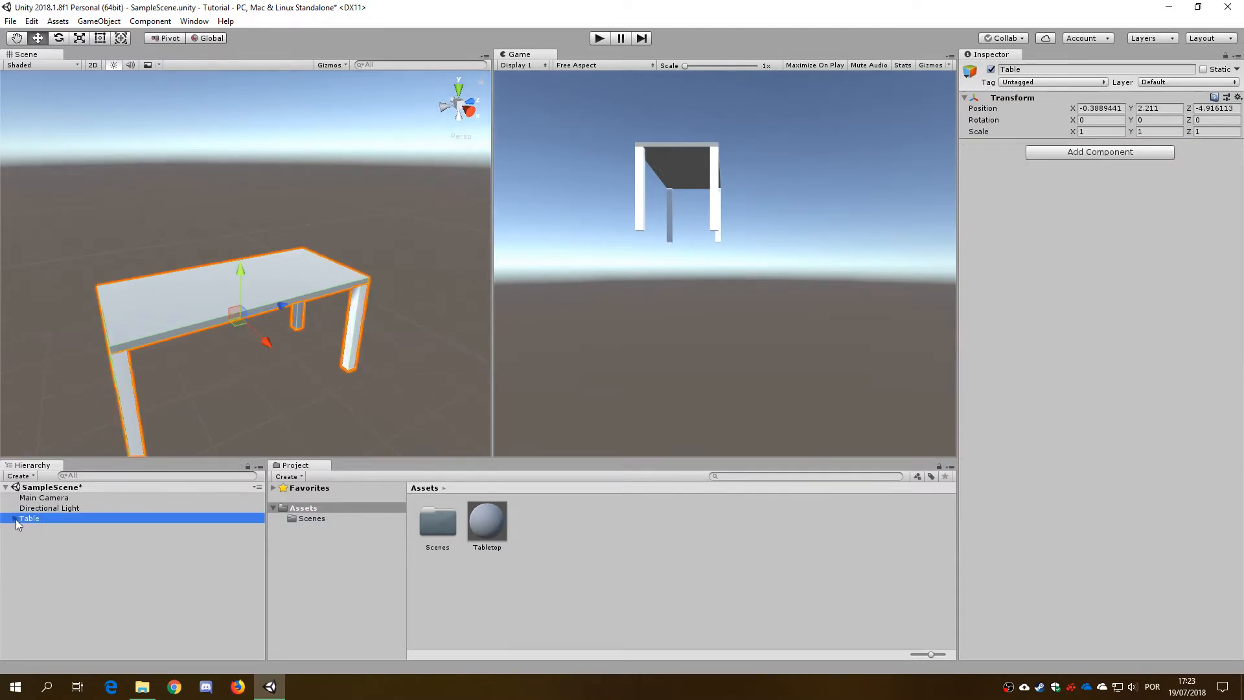
alt+drag(266, 256, 299, 231)
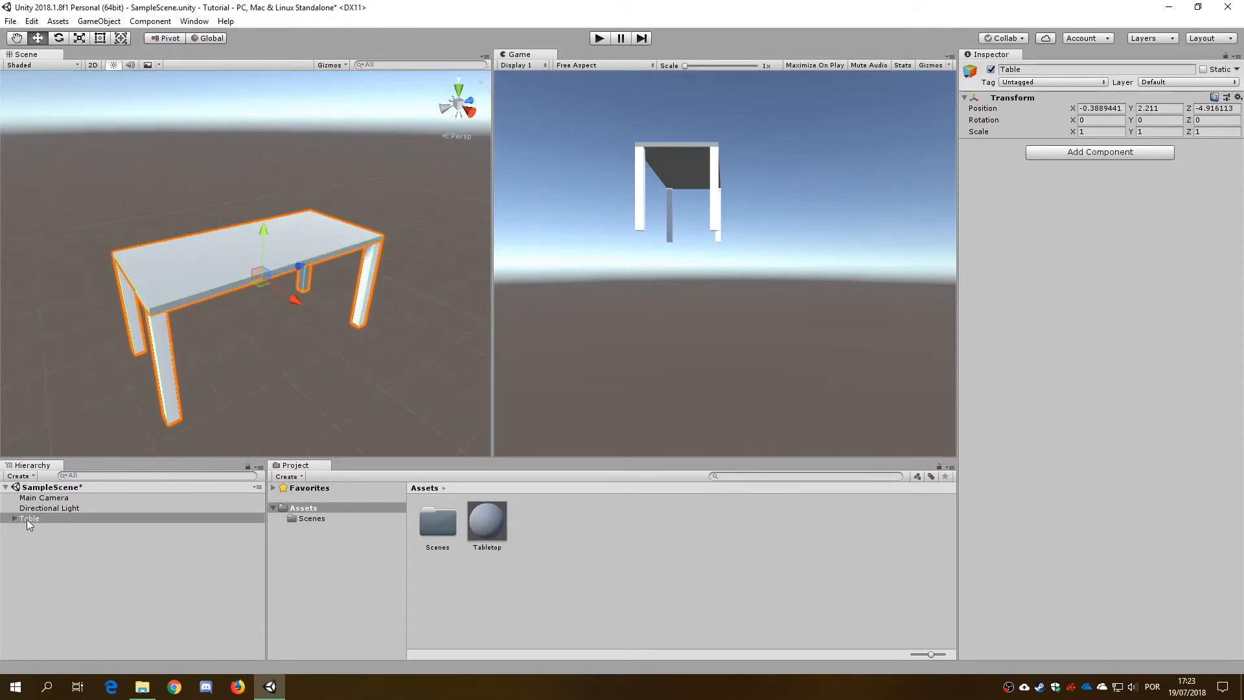
drag(25, 518, 624, 584)
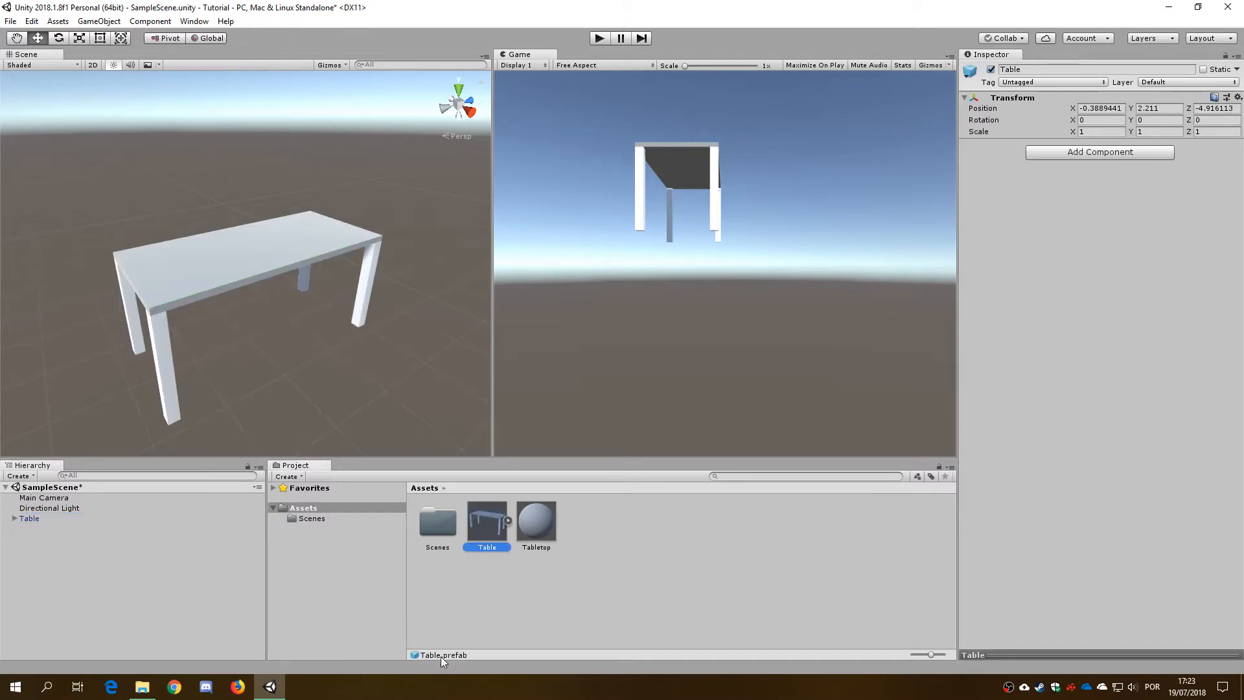
click(487, 609)
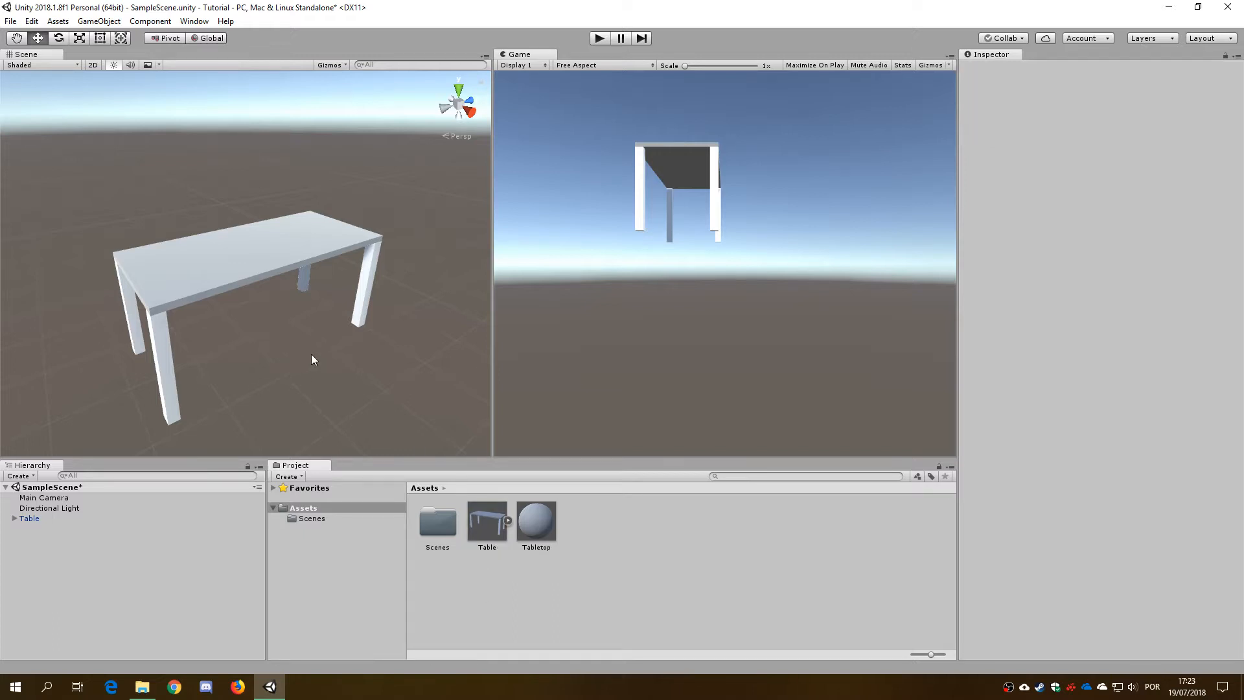
Step: Place six instances of the Table prefab at different spots around the original table in the scene
scroll(311, 354, down, 2)
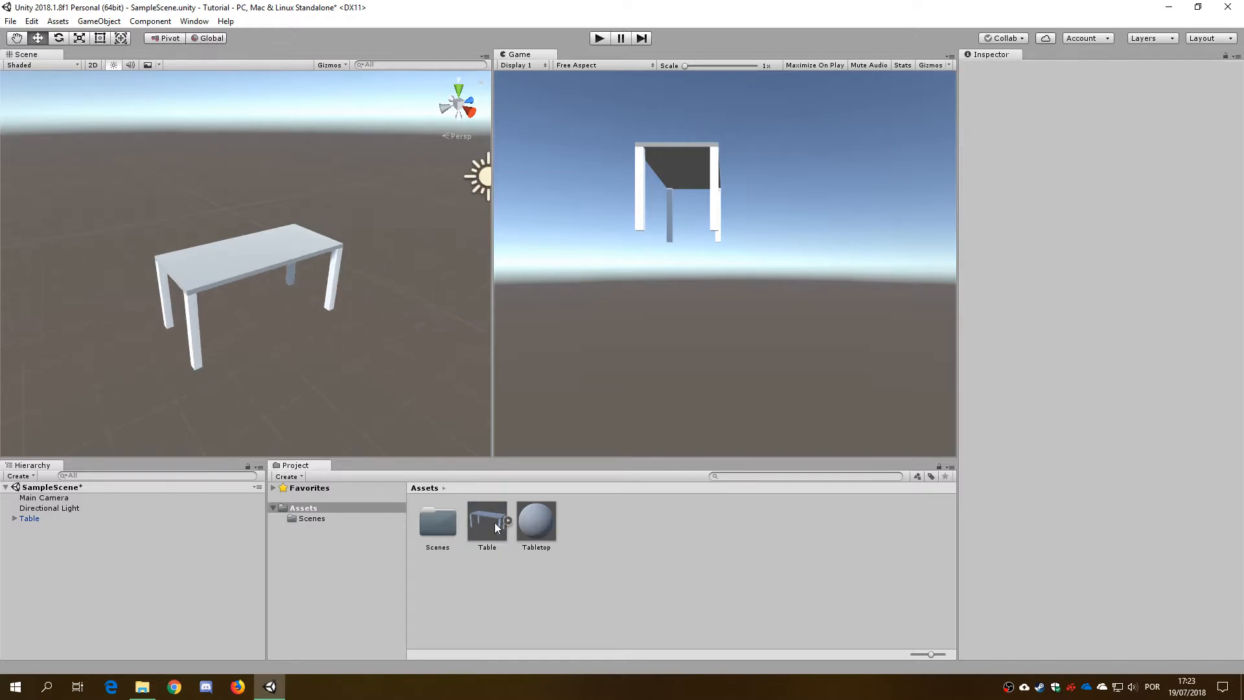
drag(495, 522, 411, 255)
drag(358, 407, 188, 211)
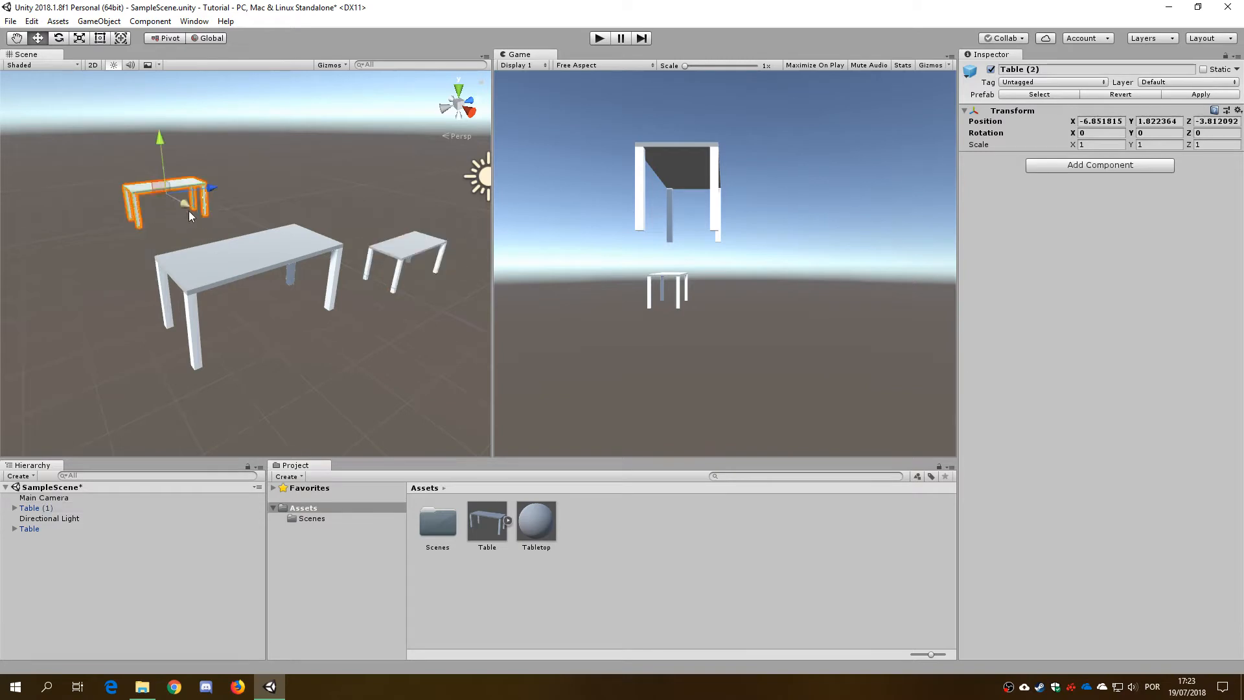
drag(500, 525, 316, 230)
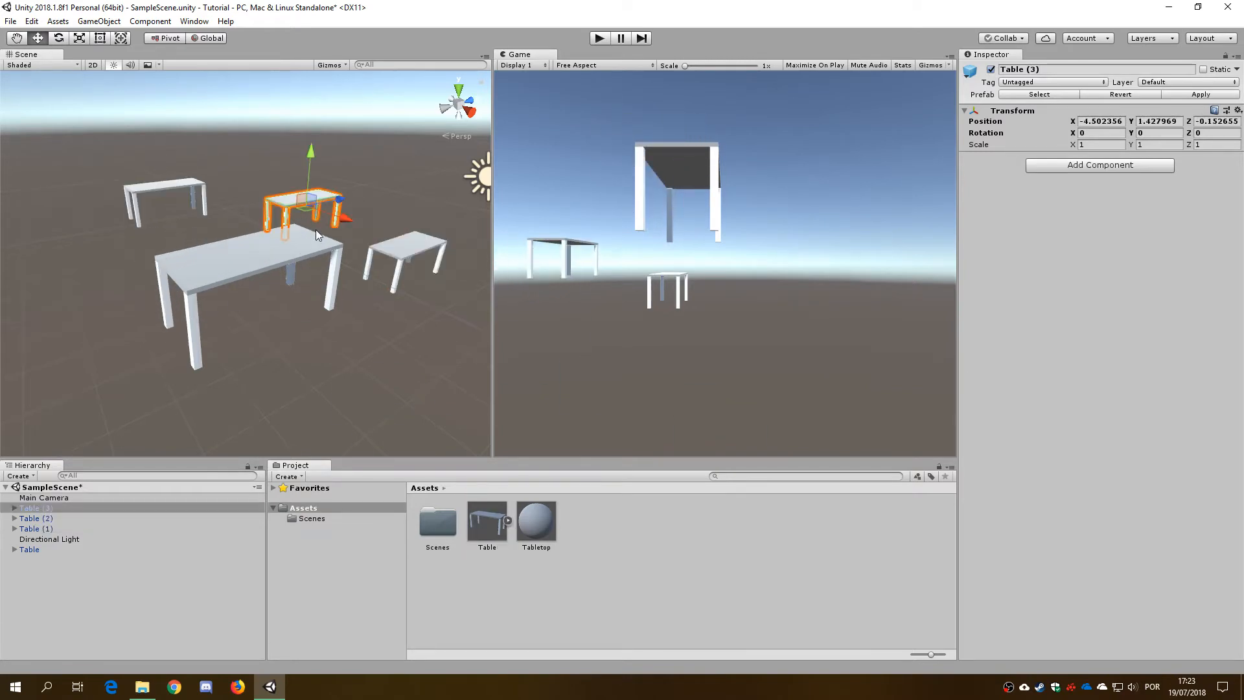
drag(495, 523, 390, 434)
drag(497, 531, 271, 158)
alt+drag(402, 200, 294, 177)
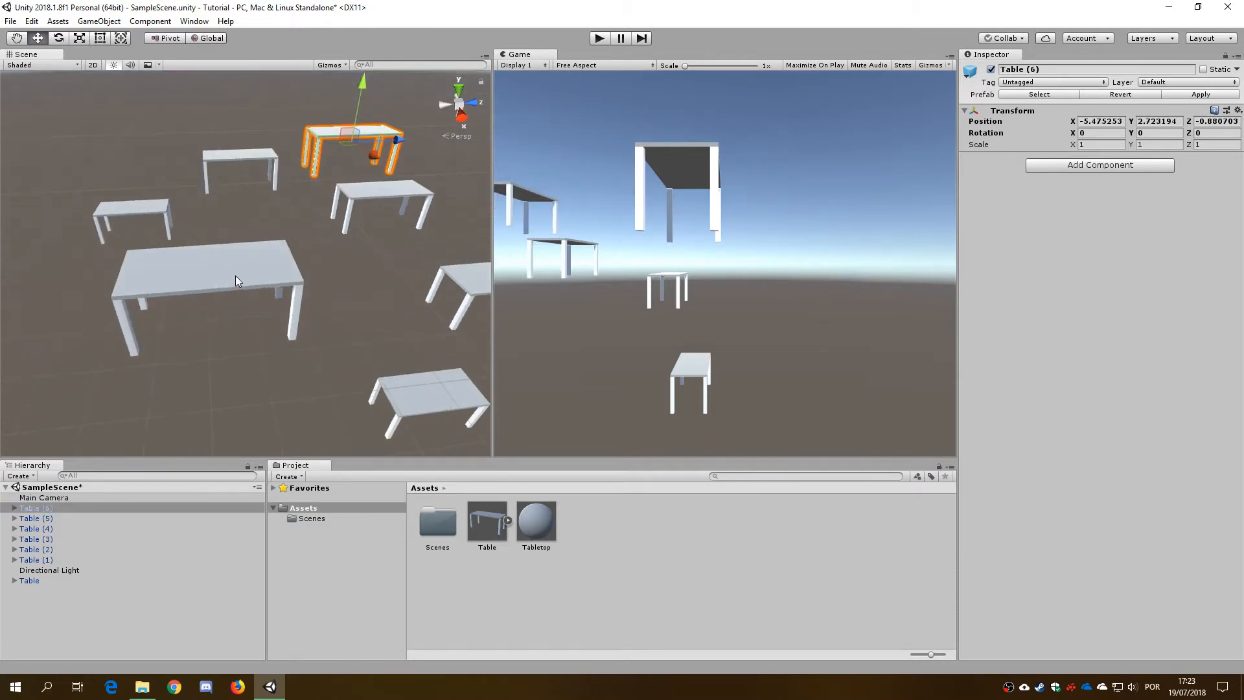
alt+drag(202, 355, 328, 355)
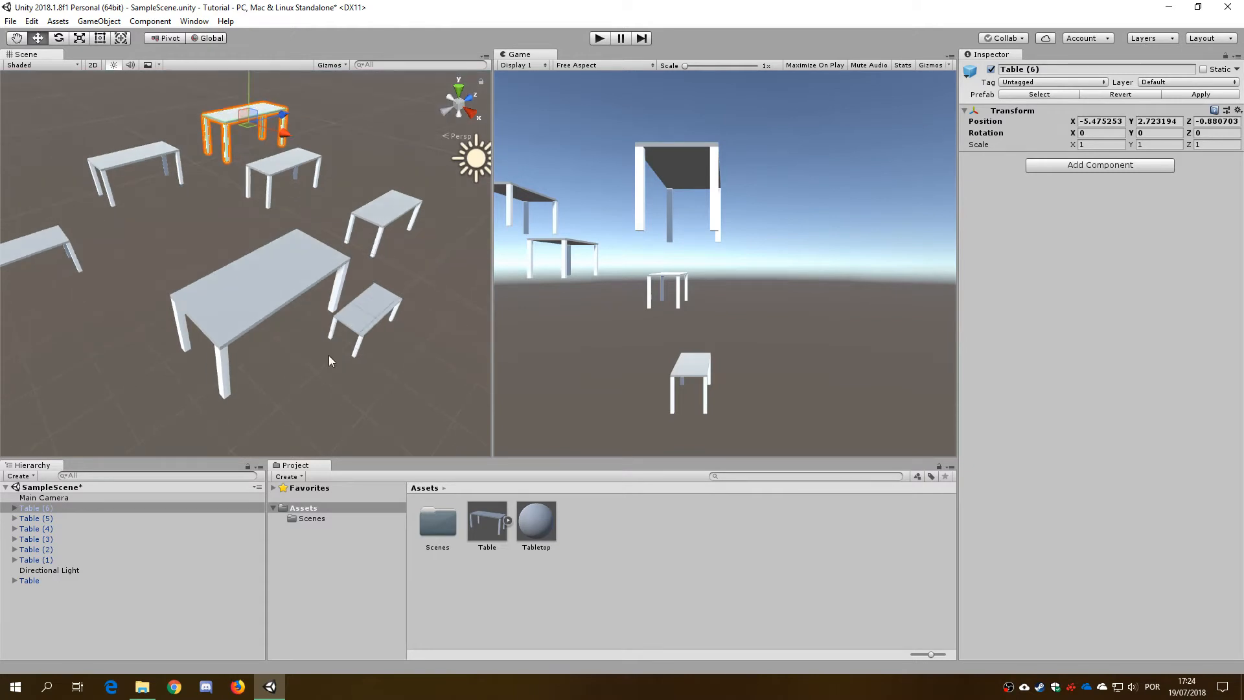
Step: Change the Tabletop material's albedo colour to red FF0000
click(298, 278)
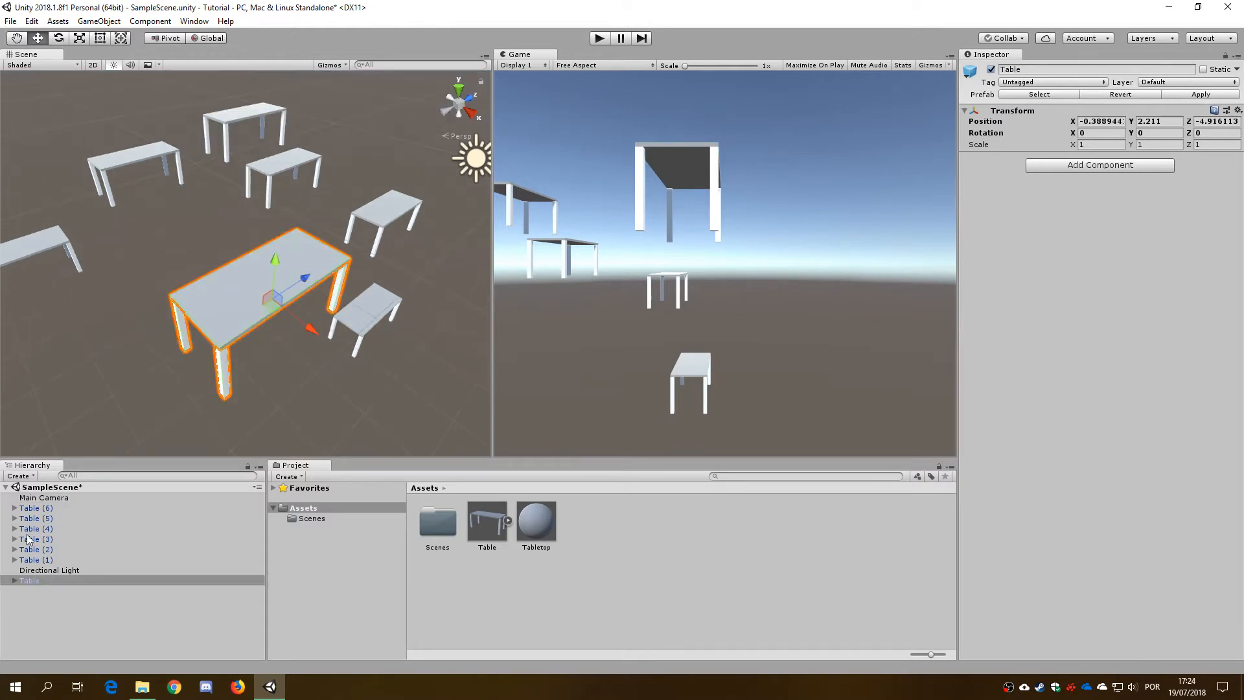
click(524, 530)
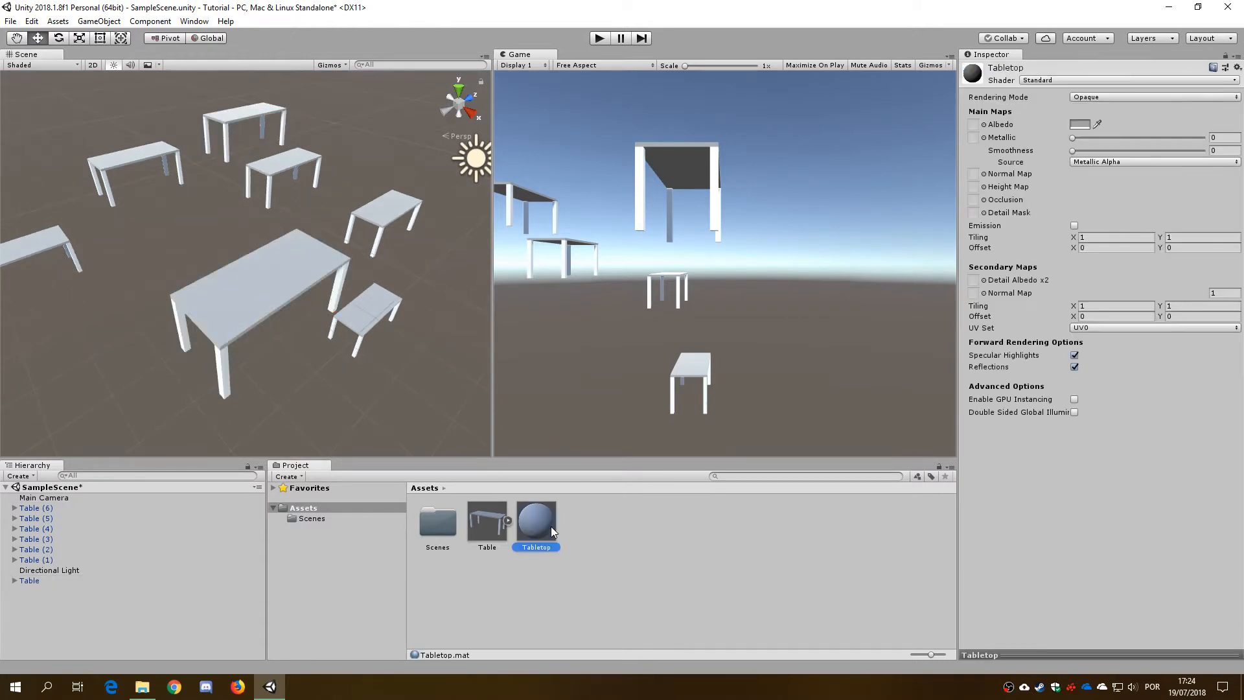
click(1081, 125)
drag(112, 95, 122, 87)
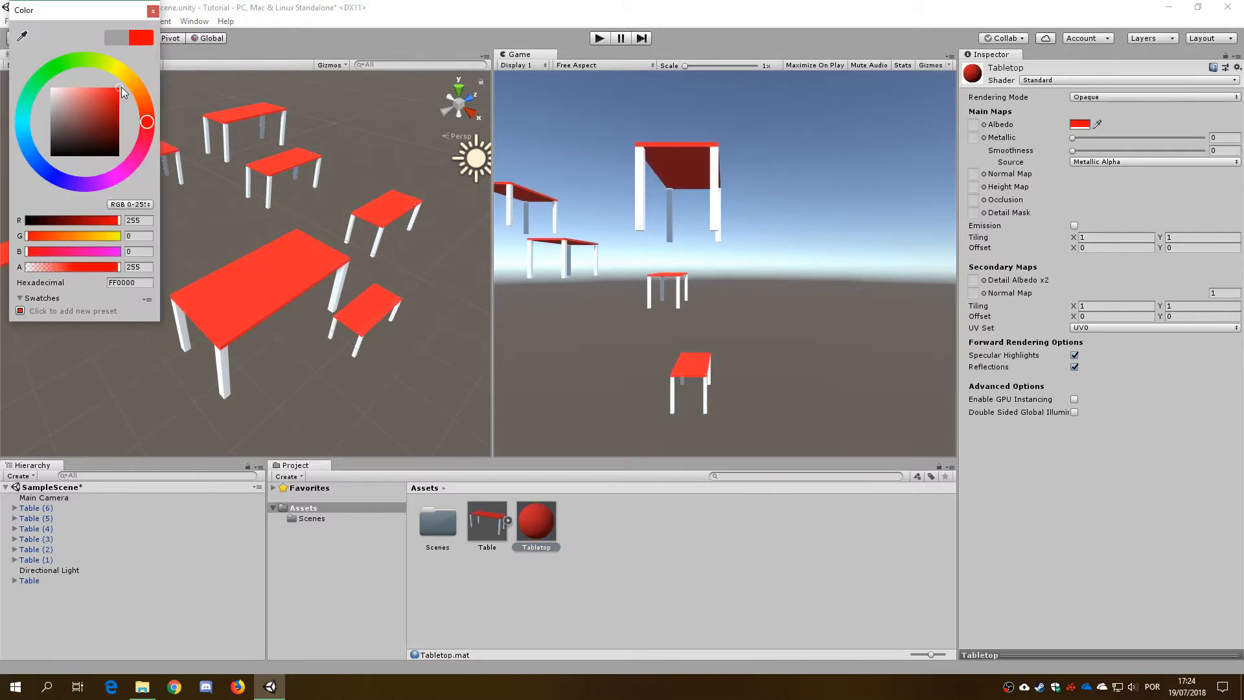
click(153, 11)
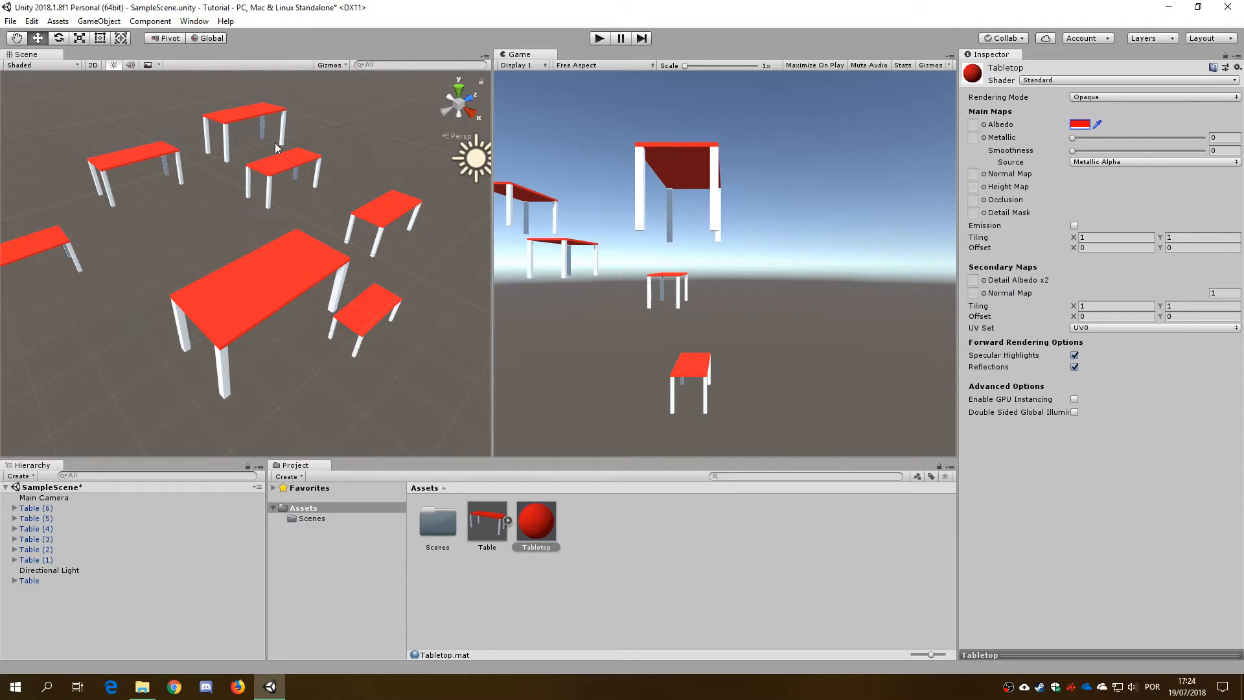
Step: Expand the Table prefab in the Assets folder and look through the properties of its Tabletop and Leg parts
click(487, 530)
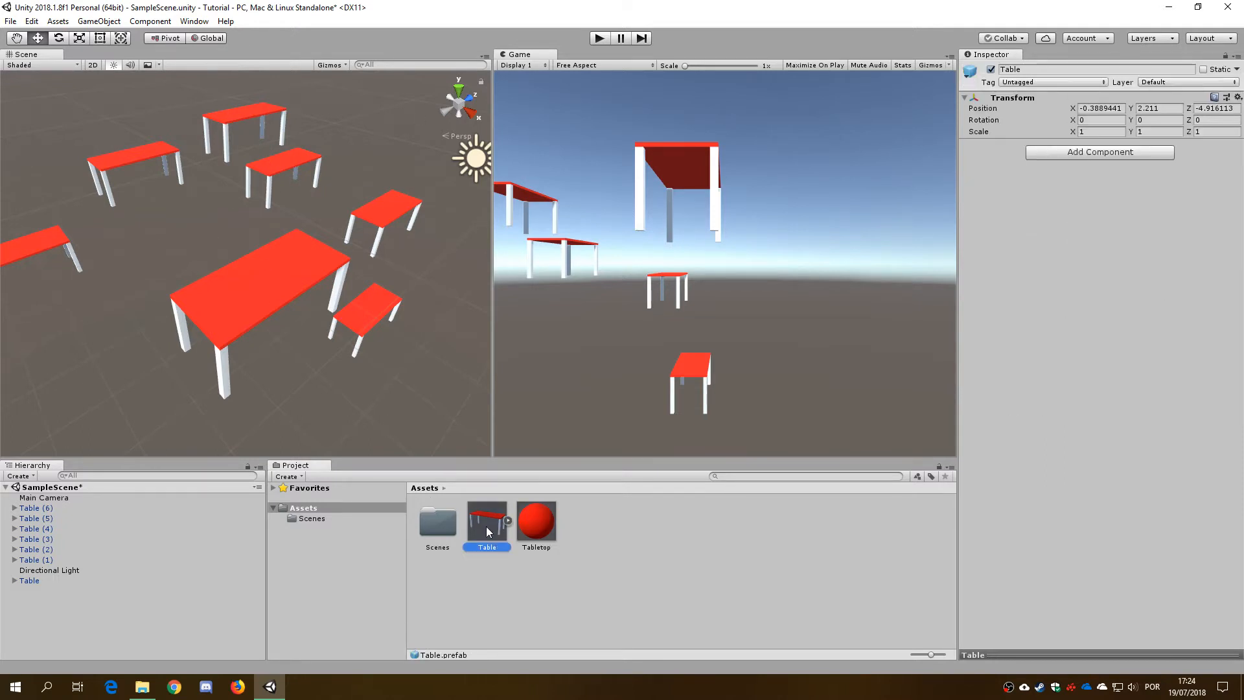
click(506, 520)
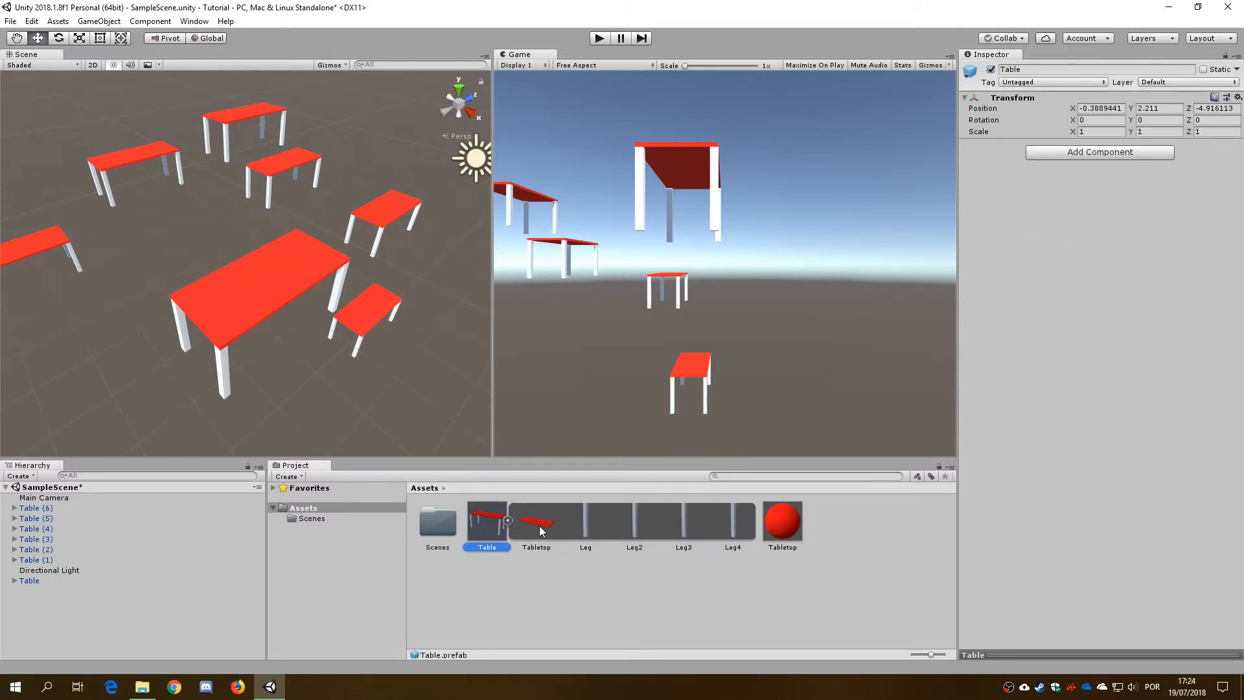
click(509, 520)
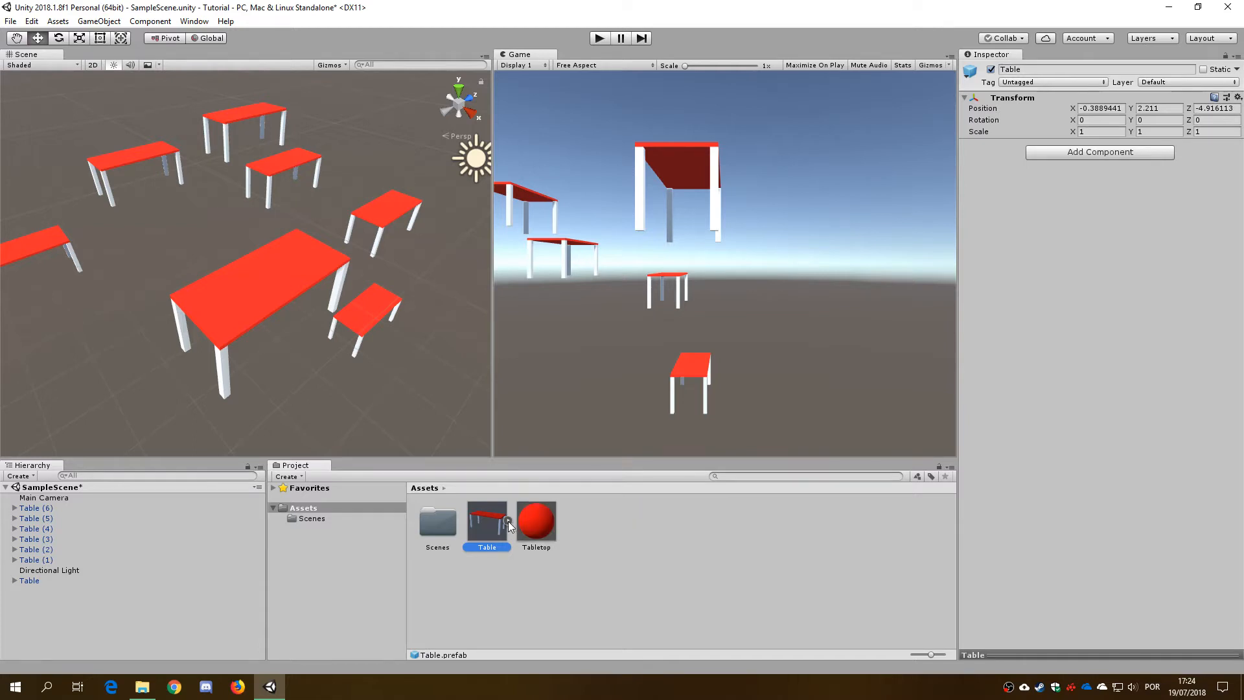
click(508, 521)
click(532, 522)
click(584, 522)
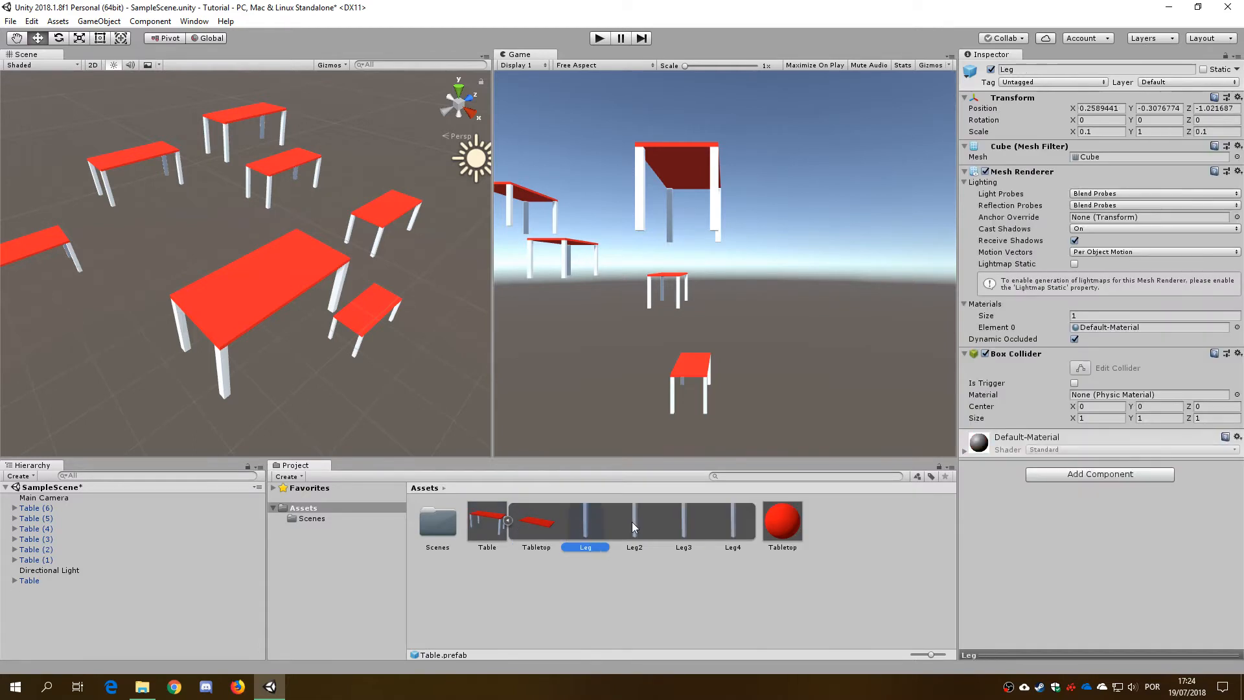
click(633, 522)
click(685, 522)
click(561, 521)
Step: Set the Box Collider's X size to 5 on the Table prefab's Tabletop part
click(543, 521)
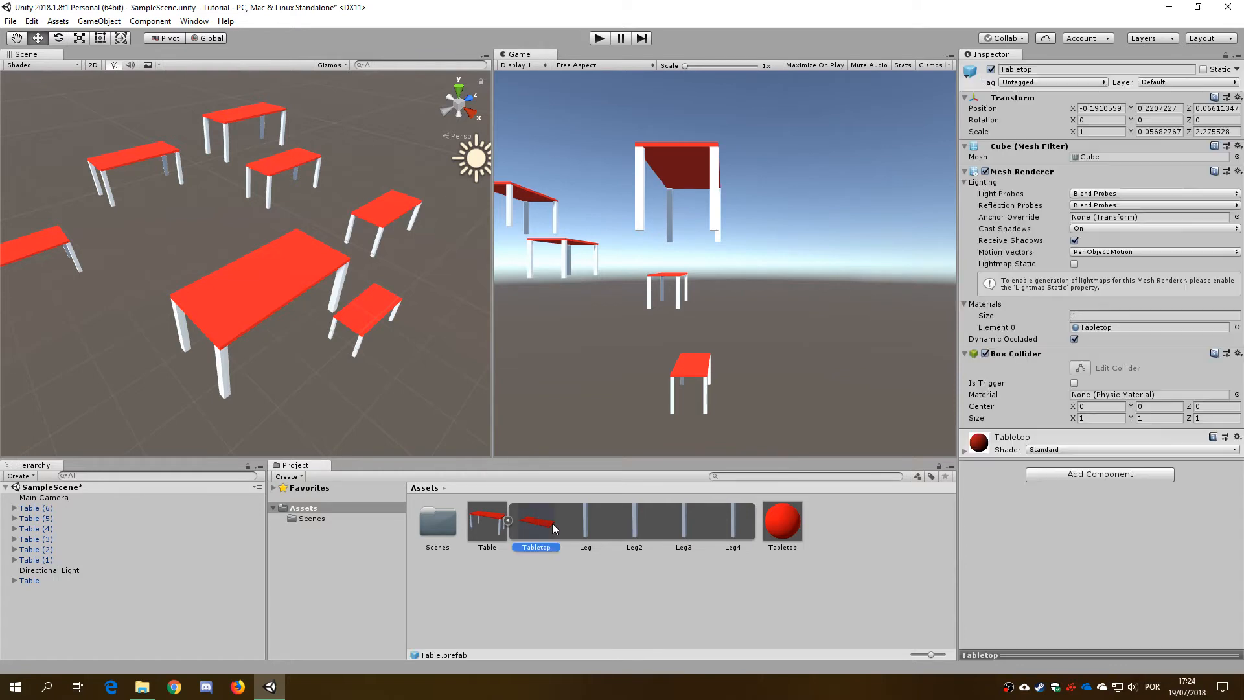
click(1099, 419)
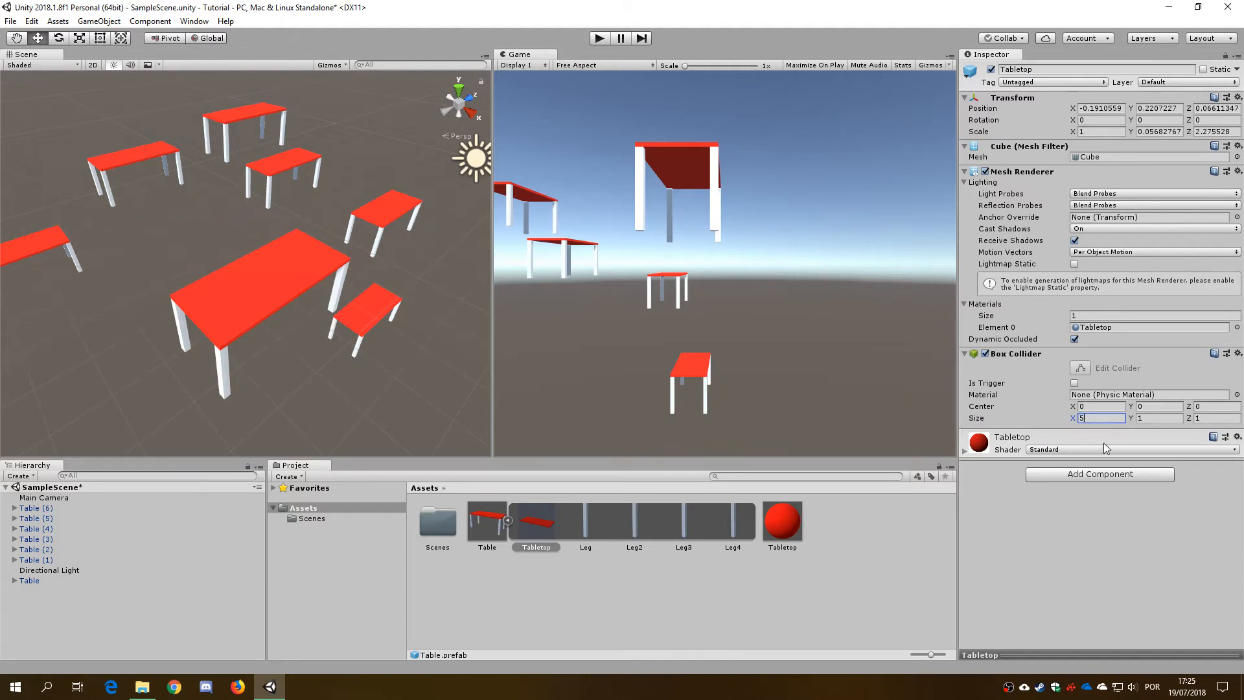
key(Return)
Step: Examine the Tabletop's box collider on the prefab instances Table (6) and Table (1)
click(14, 509)
click(35, 518)
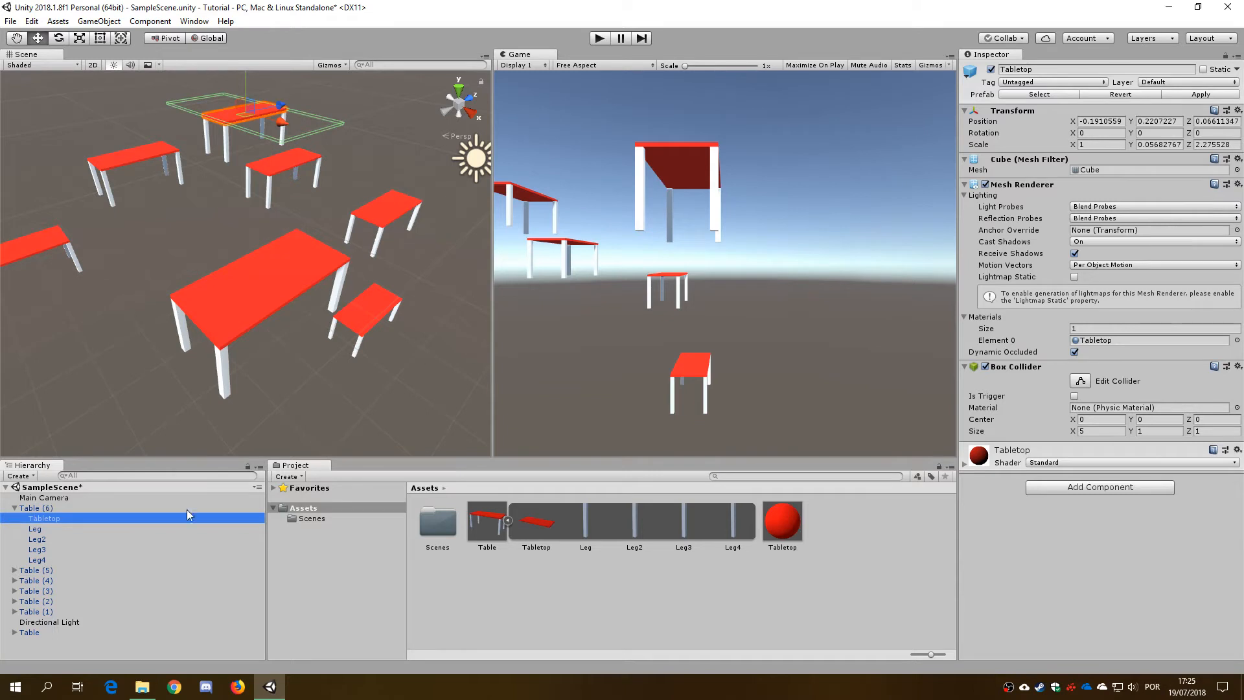
scroll(256, 111, up, 1)
middle_drag(258, 112, 269, 222)
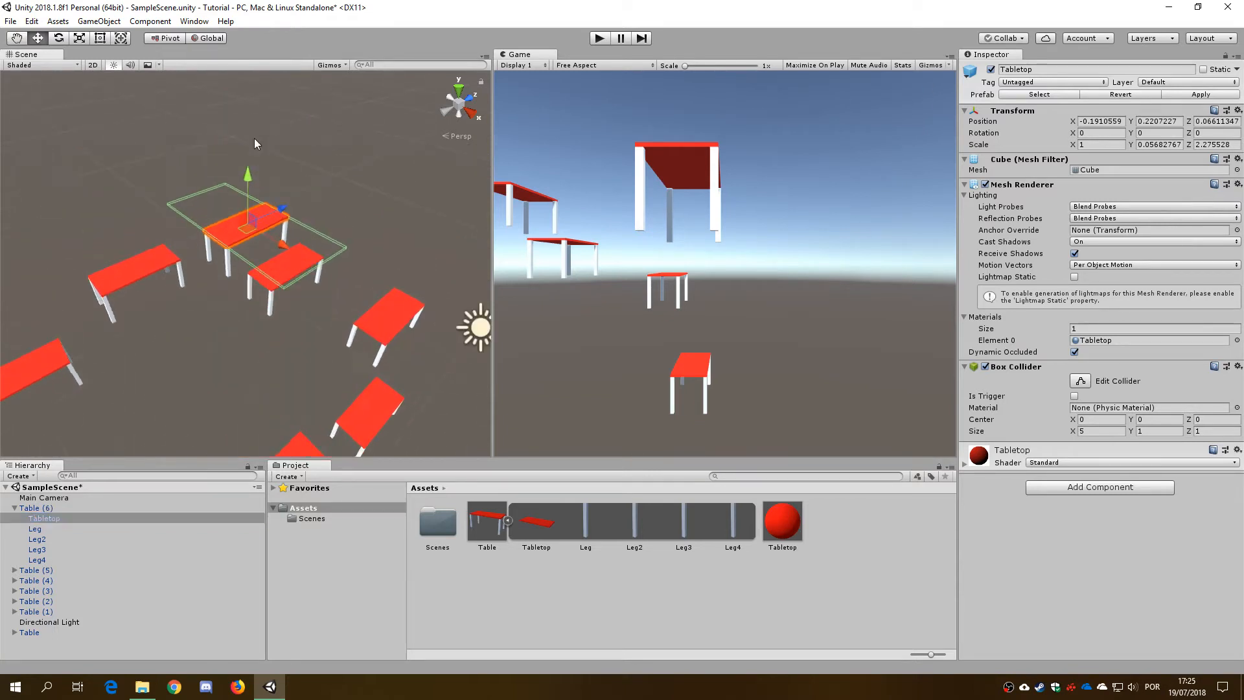
alt+drag(195, 260, 256, 223)
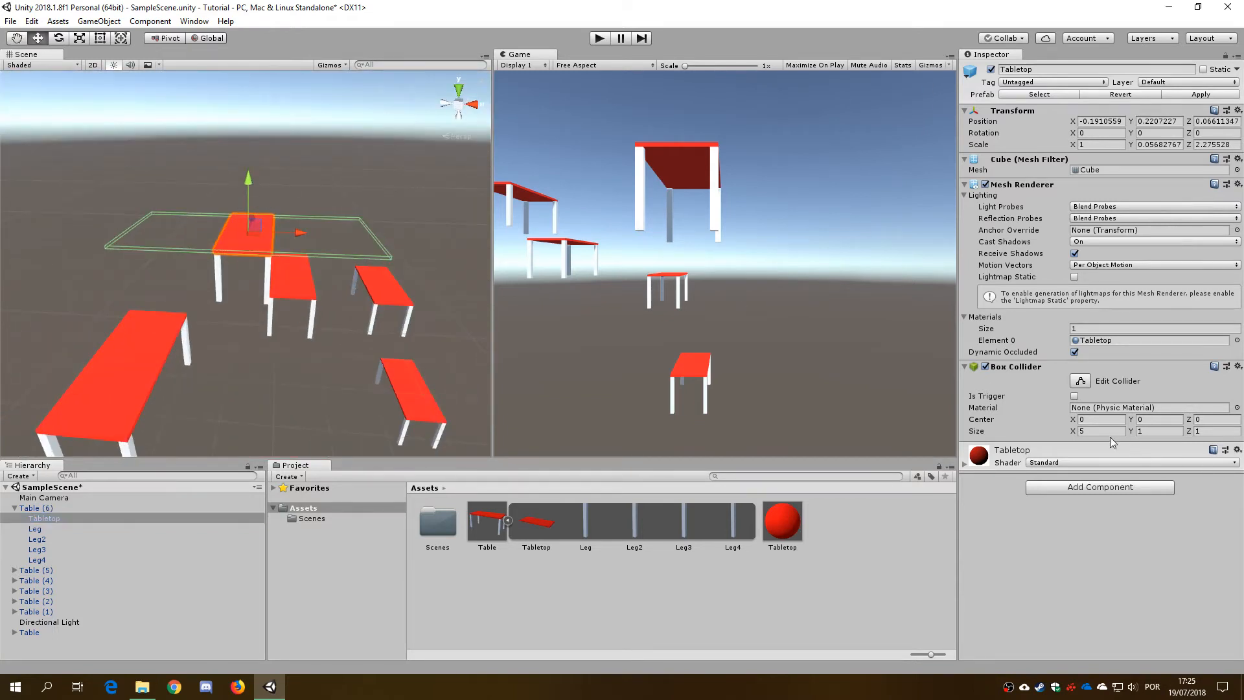
alt+drag(324, 353, 258, 272)
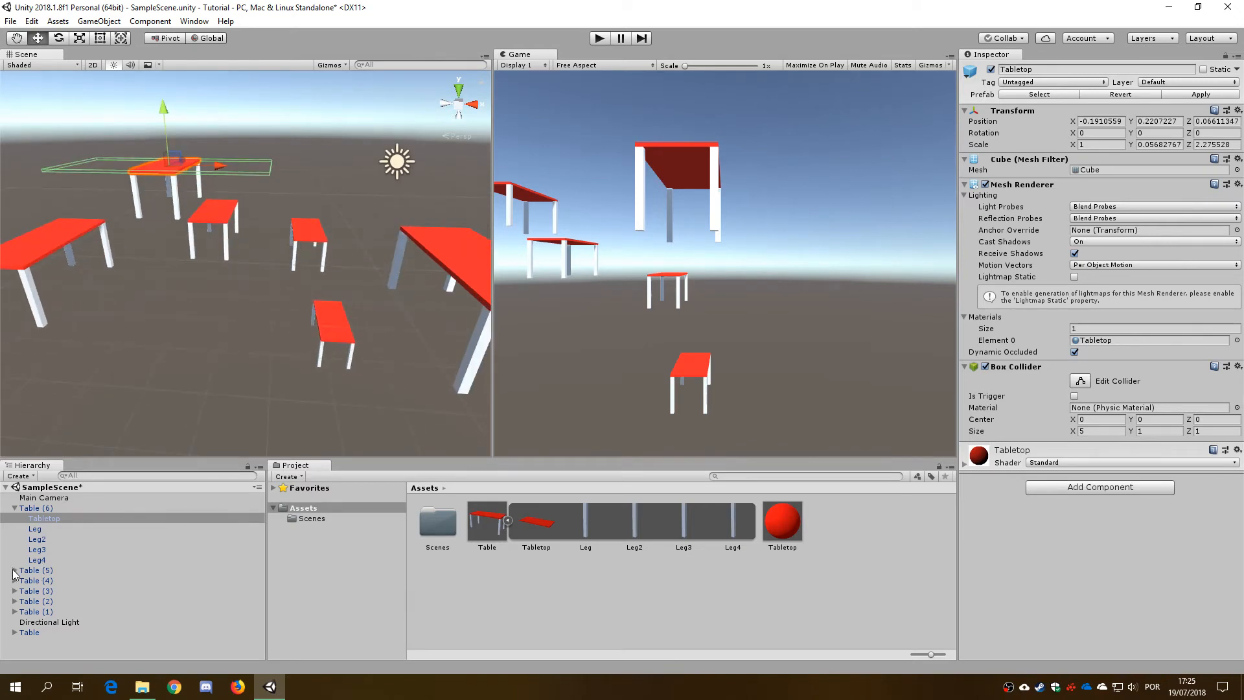
click(308, 245)
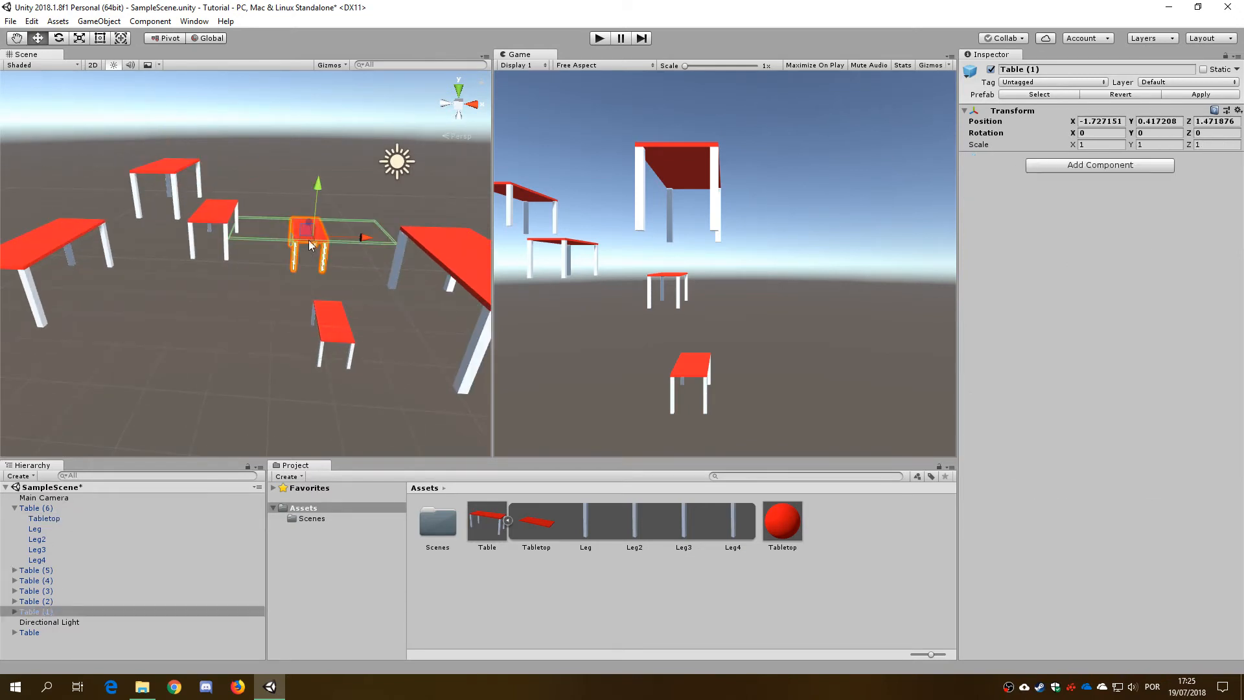
Step: Examine the Tabletop's box collider on the prefab instances Table and Table (2)
click(435, 239)
alt+drag(441, 236, 339, 251)
middle_drag(340, 250, 403, 258)
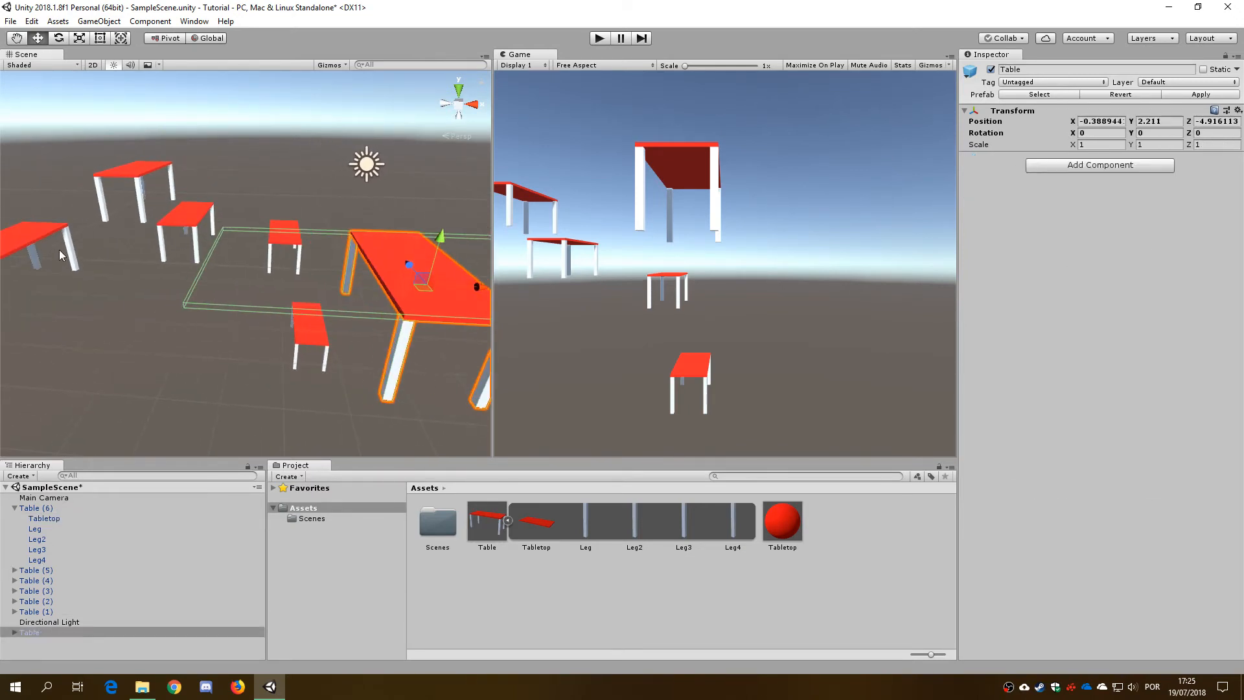
click(44, 248)
middle_drag(105, 291, 185, 301)
scroll(185, 301, down, 3)
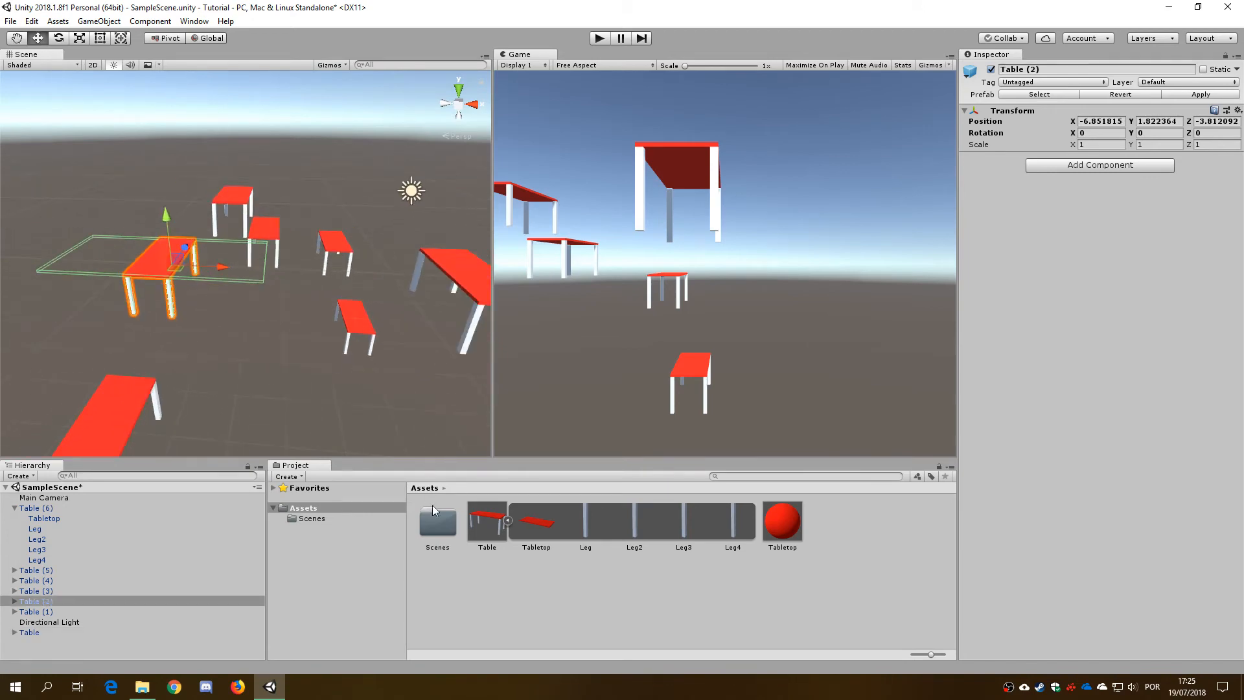
Step: Set the Box Collider's X size to 1 on the Table prefab's Tabletop part in the Assets folder
click(538, 526)
click(1109, 419)
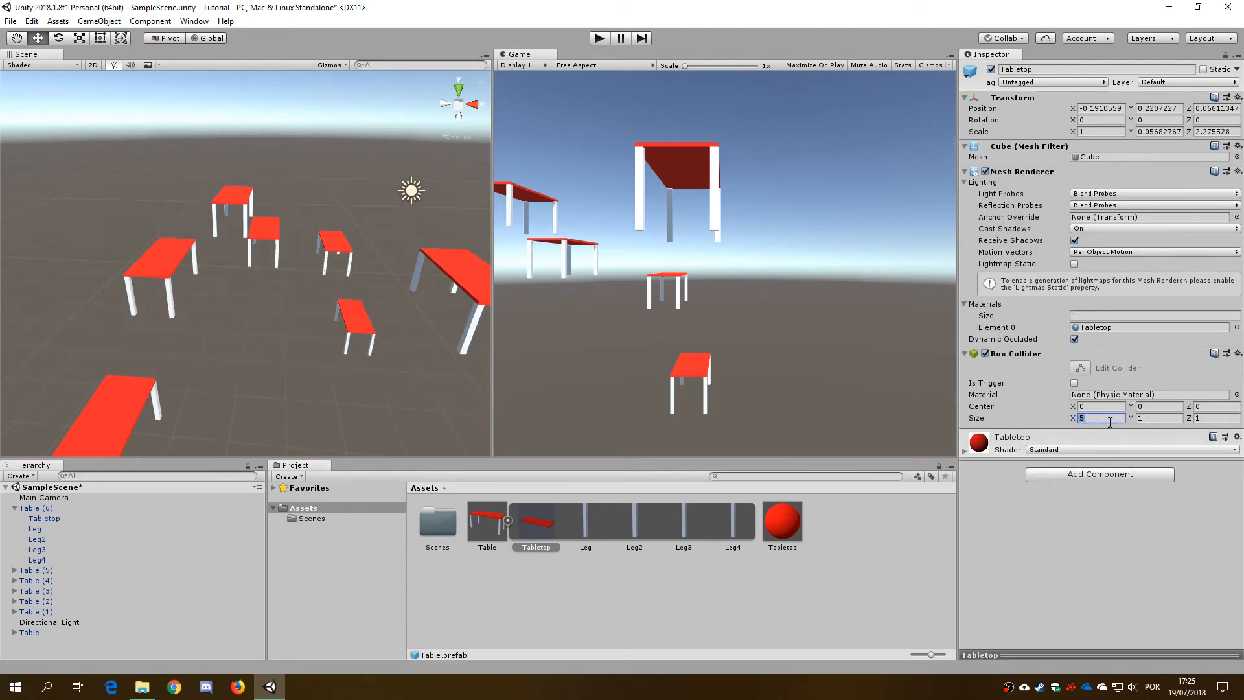
text(1)
Step: Check the box collider on several table instances in the scene, including Table (2) and Table
click(344, 248)
click(259, 233)
click(230, 192)
click(168, 259)
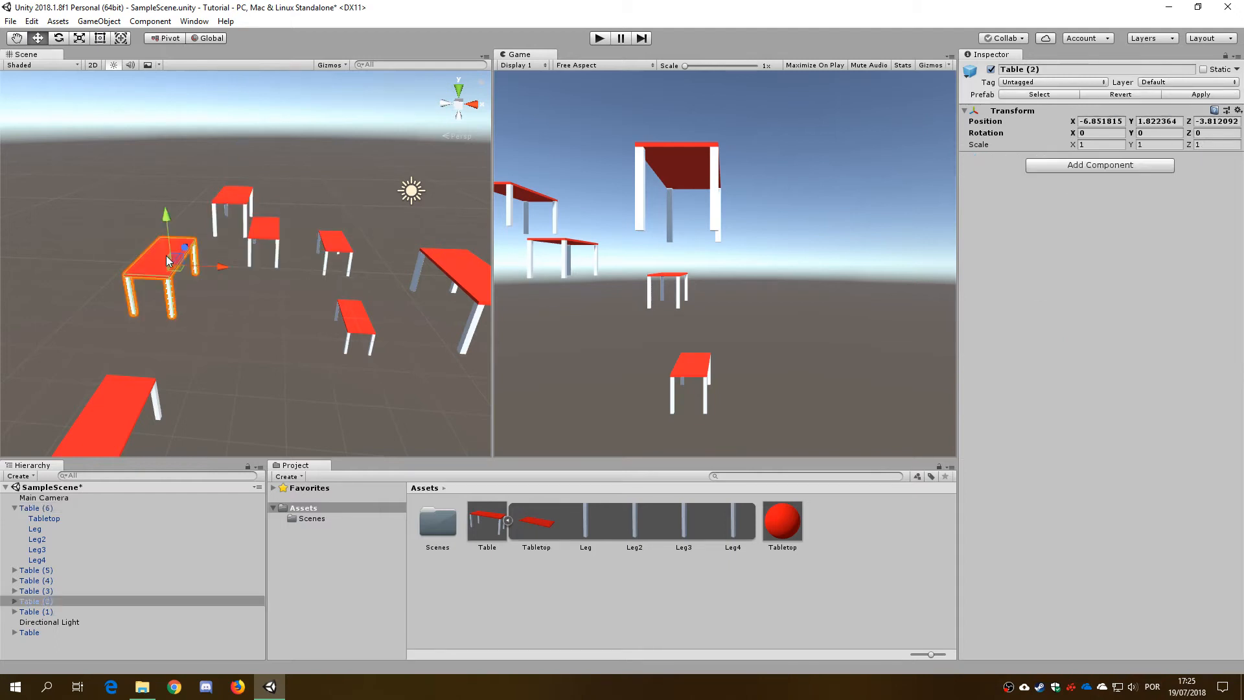
click(353, 310)
middle_drag(434, 301, 336, 297)
click(337, 297)
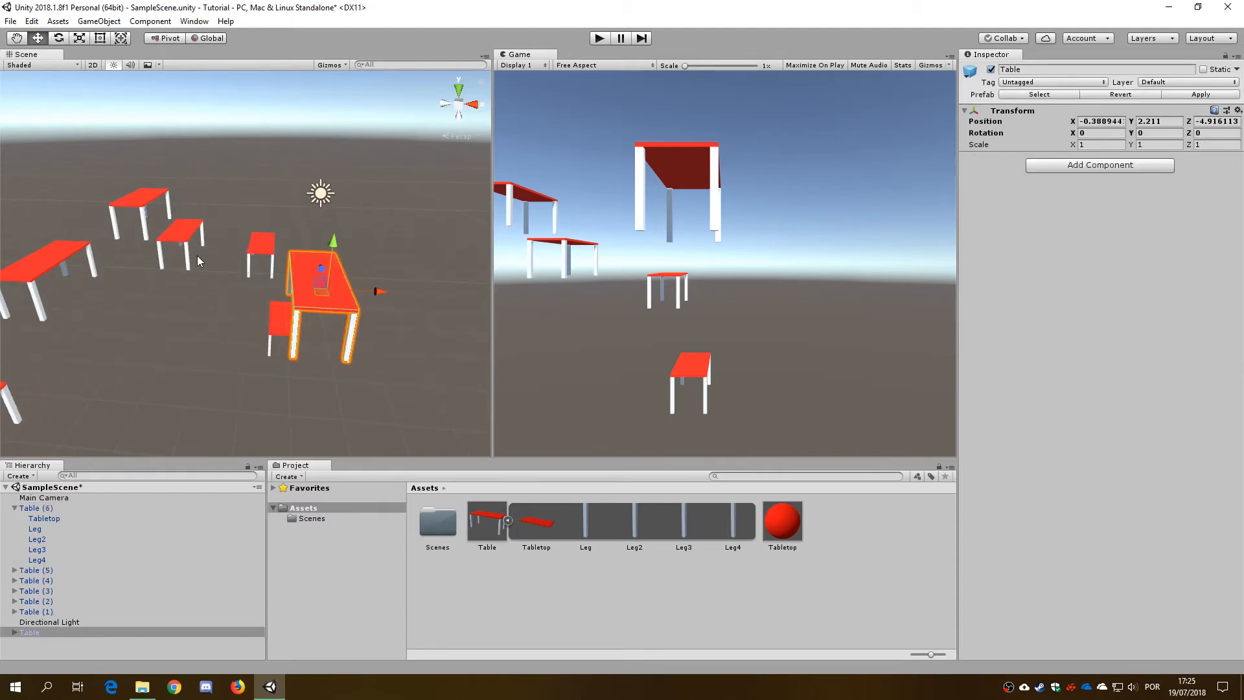
Step: Set the Box Collider's X size to 5 on the Tabletop of the Table (1) instance only
click(256, 244)
key(f)
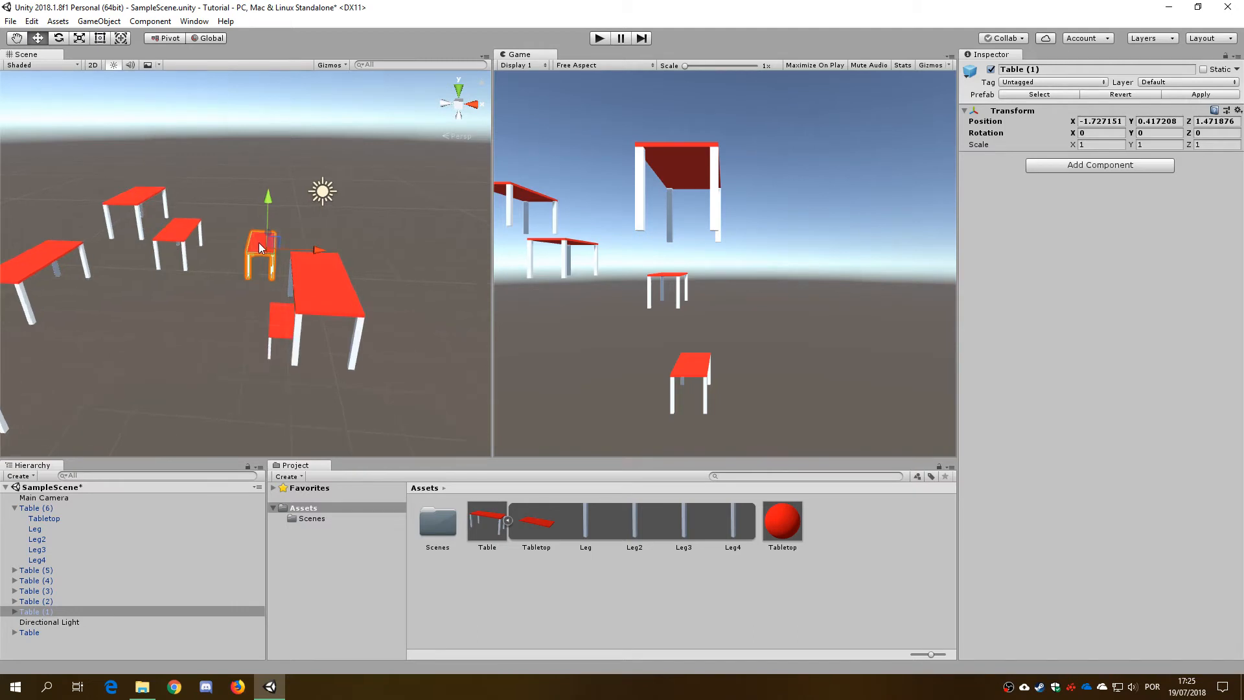
alt+drag(378, 250, 268, 251)
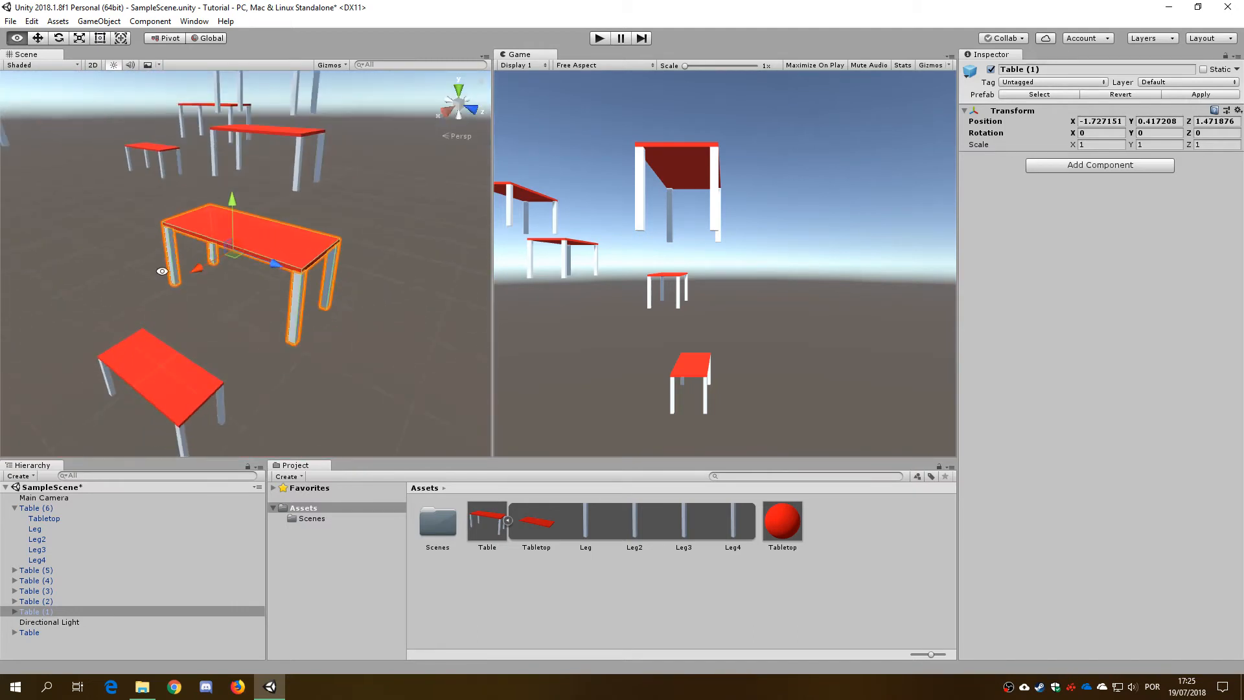
click(15, 612)
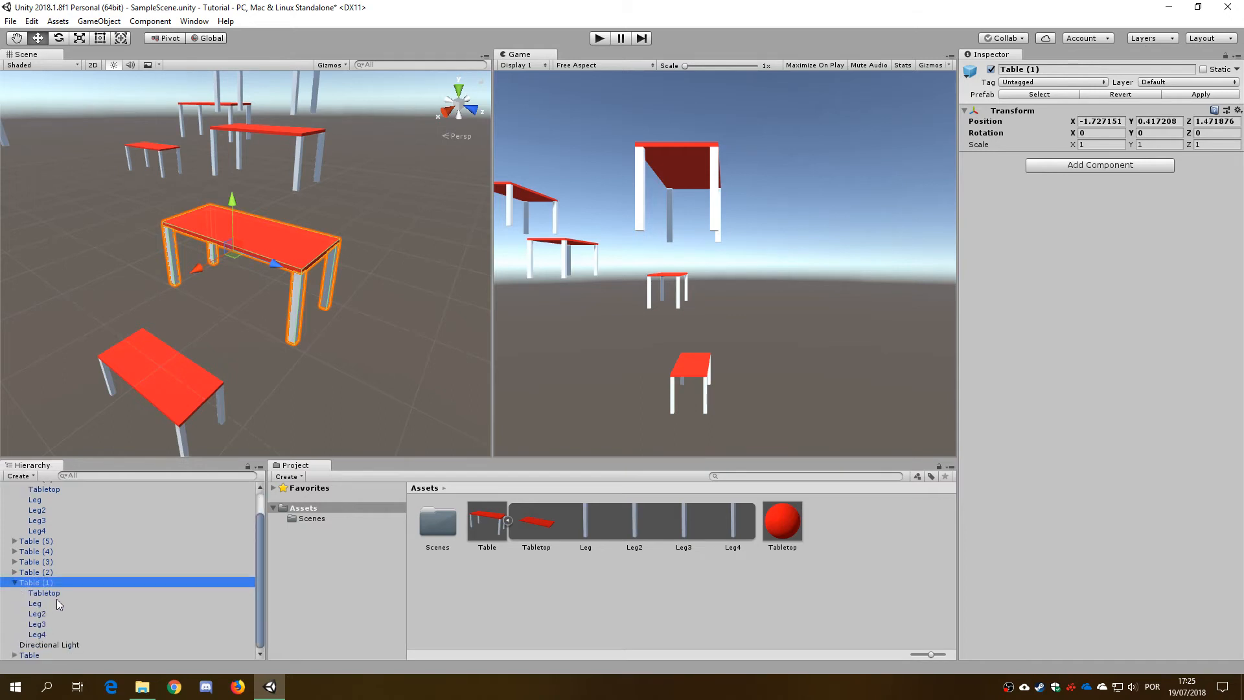
click(57, 596)
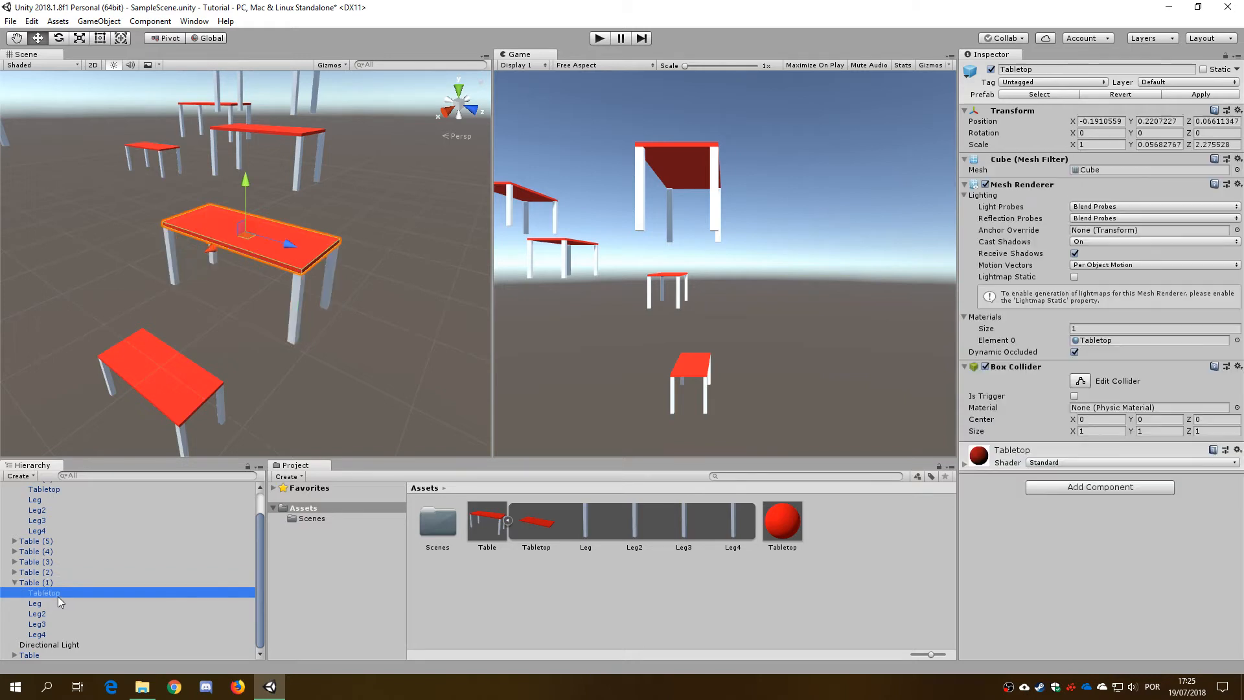
click(1083, 432)
text(5)
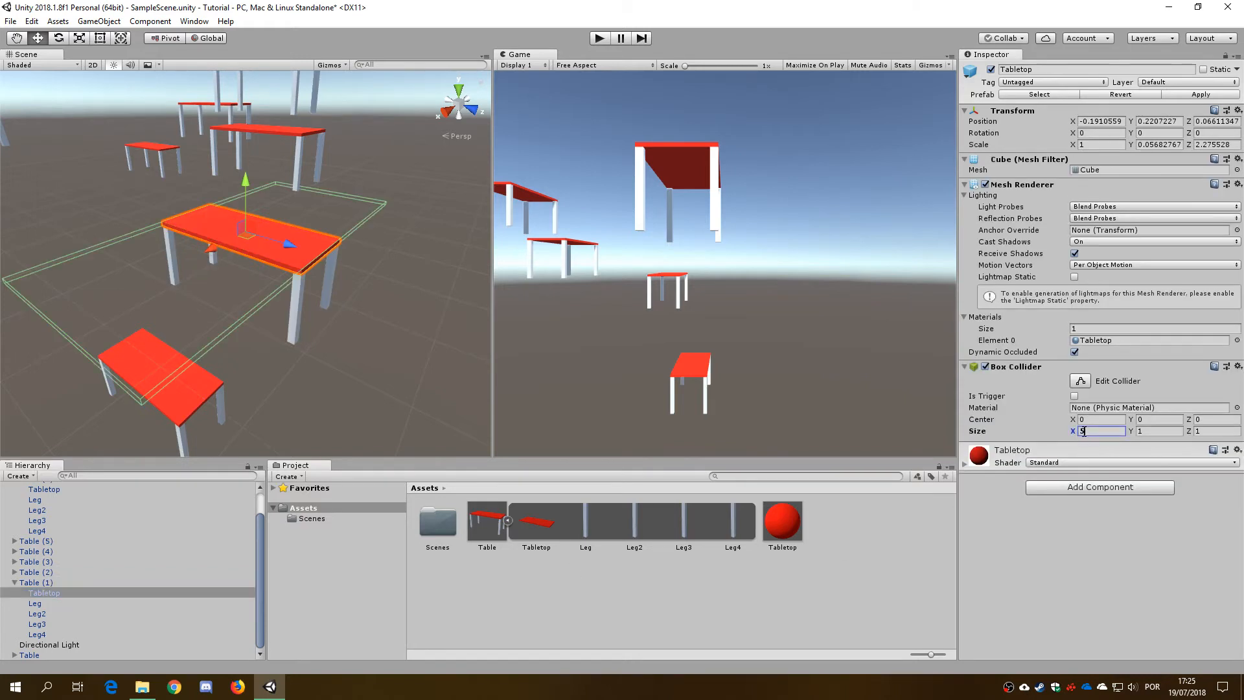
Step: Compare the box colliders of the other table instances with the one on Table (1)
scroll(254, 243, down, 3)
middle_drag(254, 243, 387, 320)
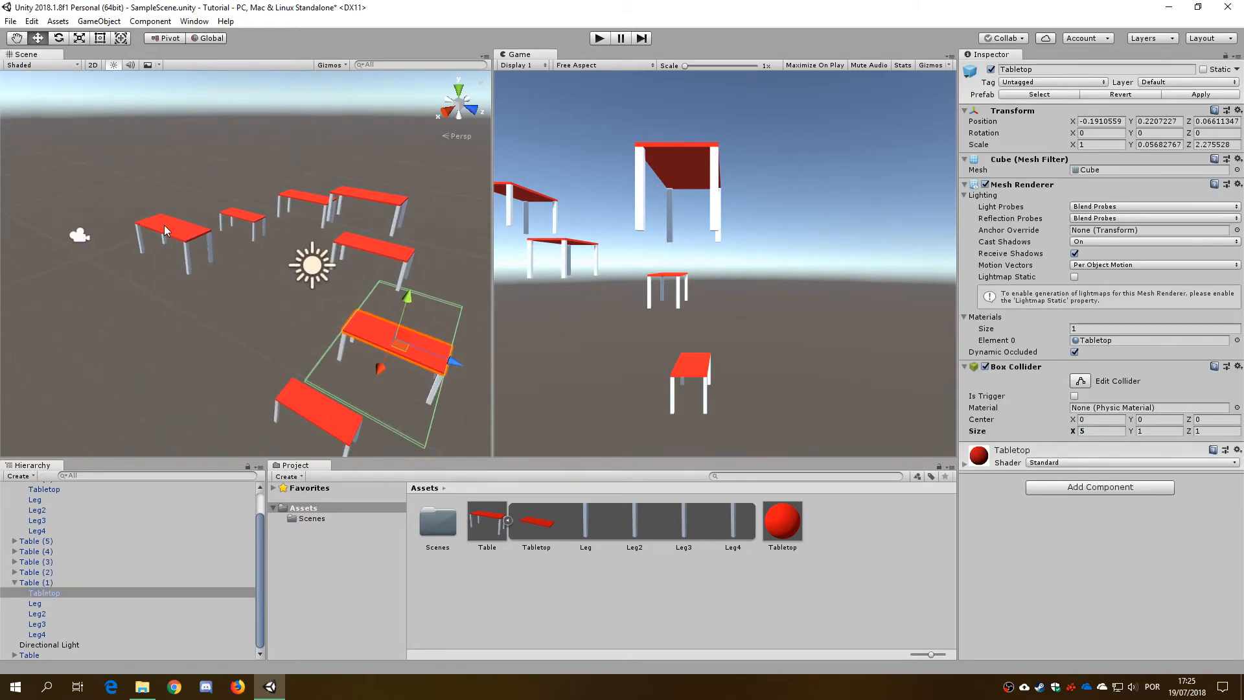
click(170, 228)
click(244, 219)
click(303, 203)
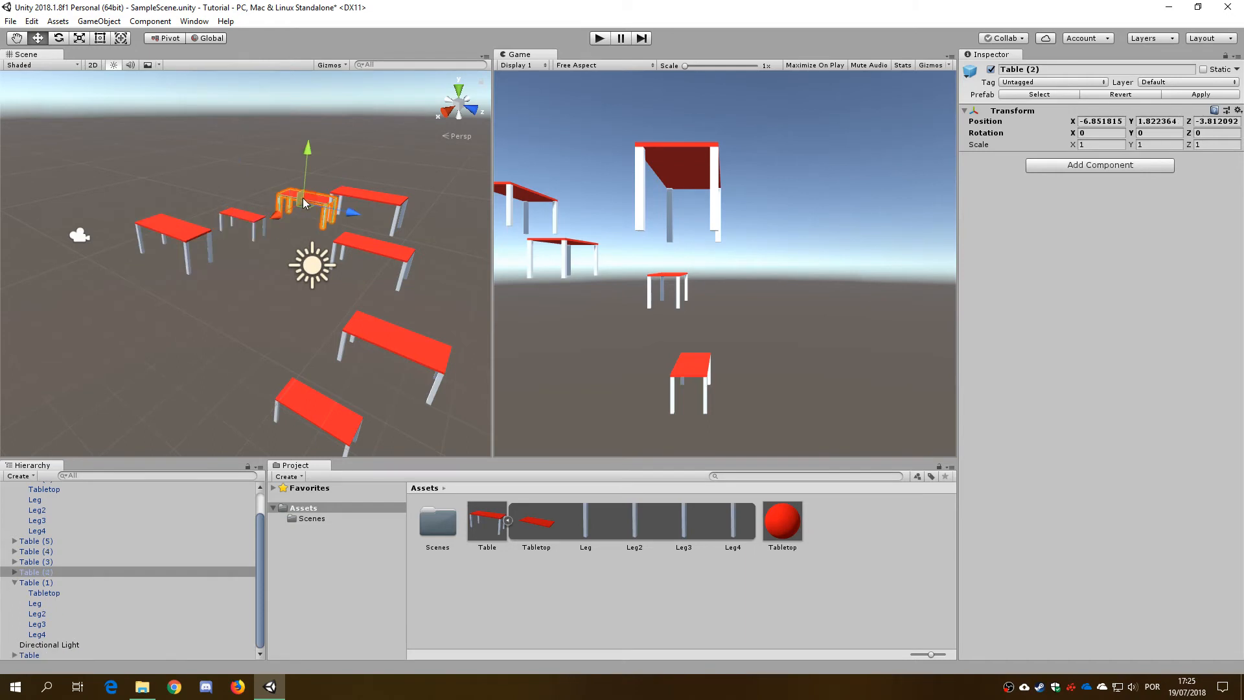
click(390, 199)
click(393, 250)
click(308, 409)
click(390, 344)
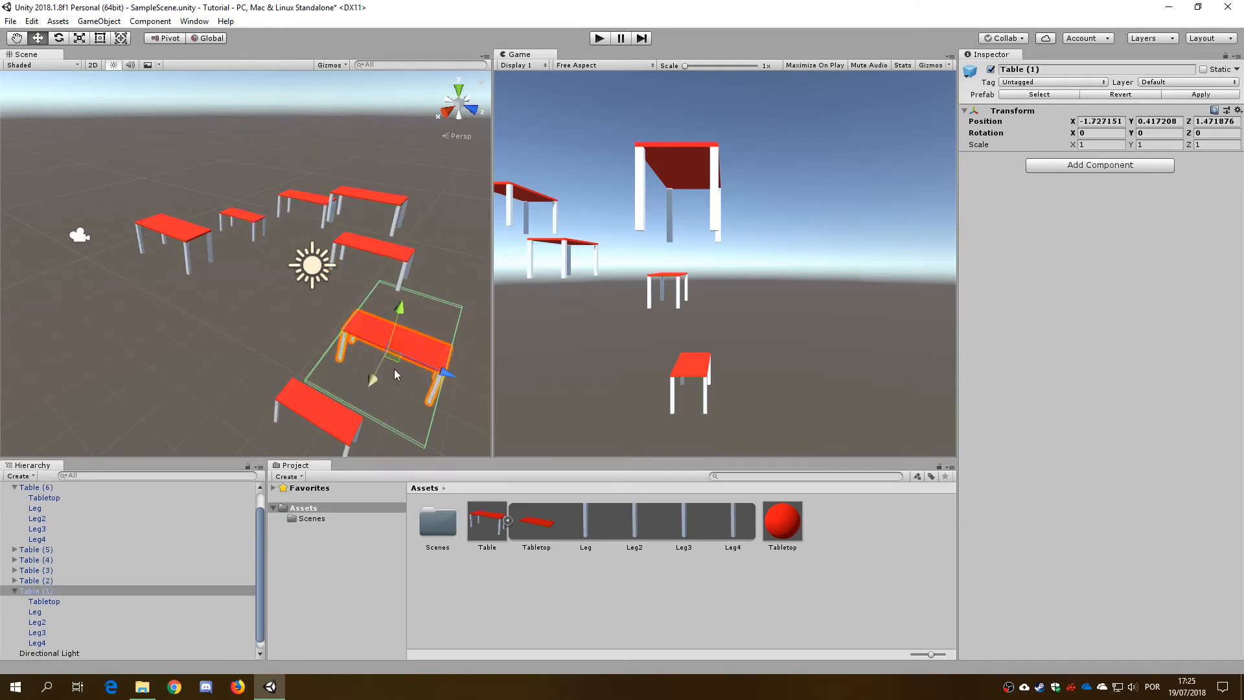
key(f)
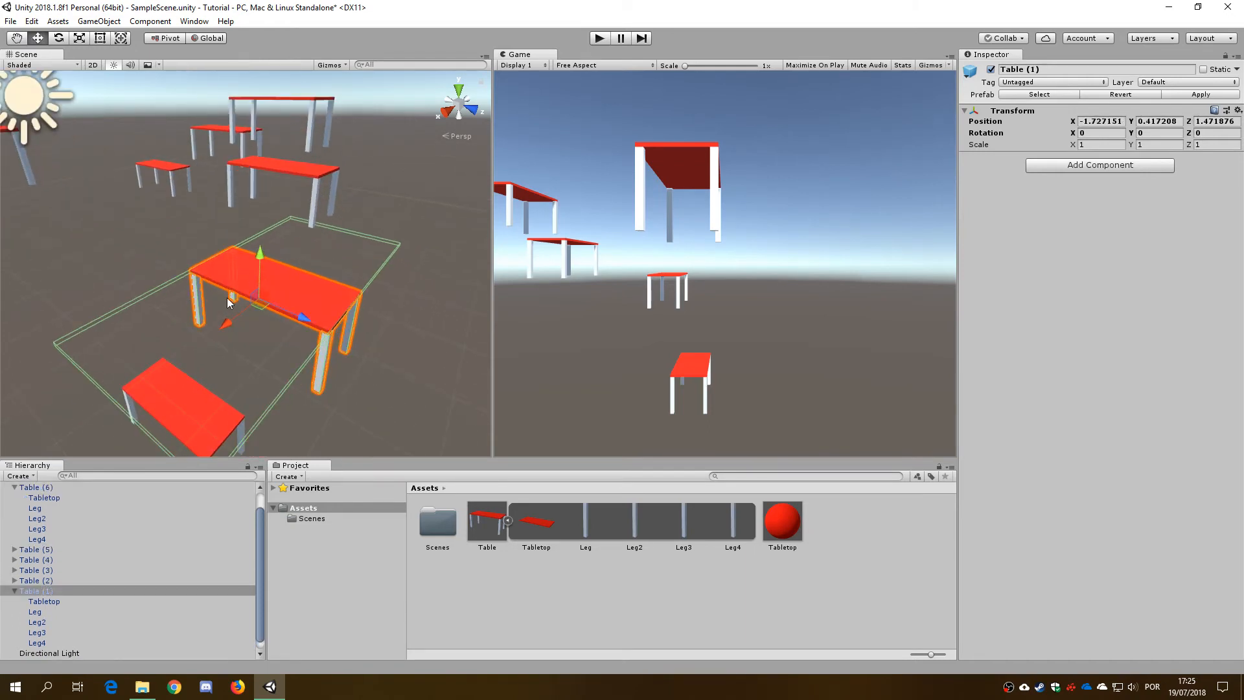
scroll(228, 298, down, 3)
middle_drag(260, 290, 261, 222)
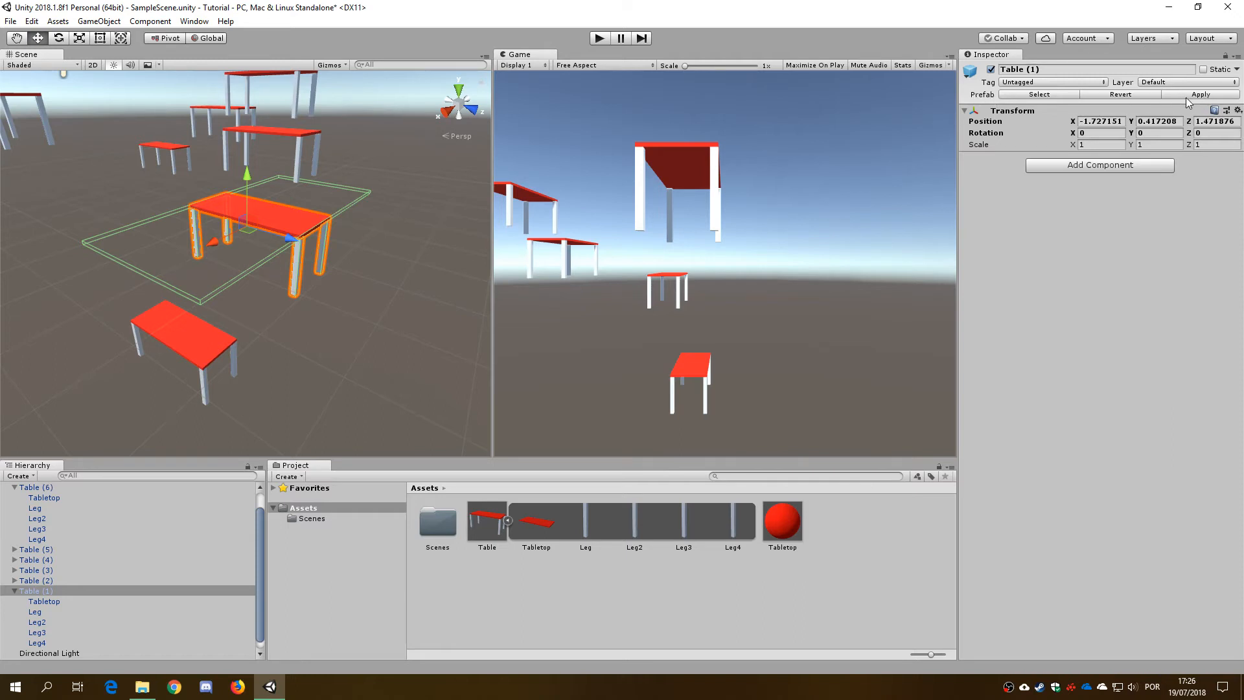
Step: Locate the prefab asset of Table (1) and apply its Tabletop's collider override to the prefab
click(1046, 96)
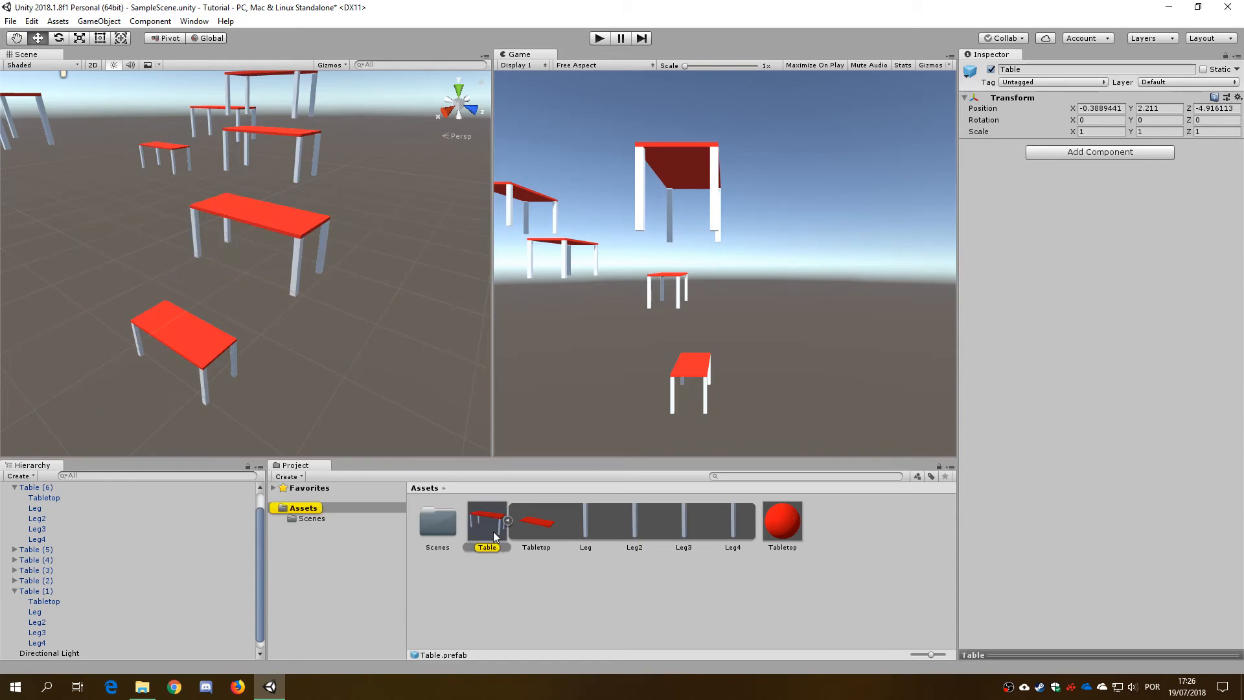
click(47, 602)
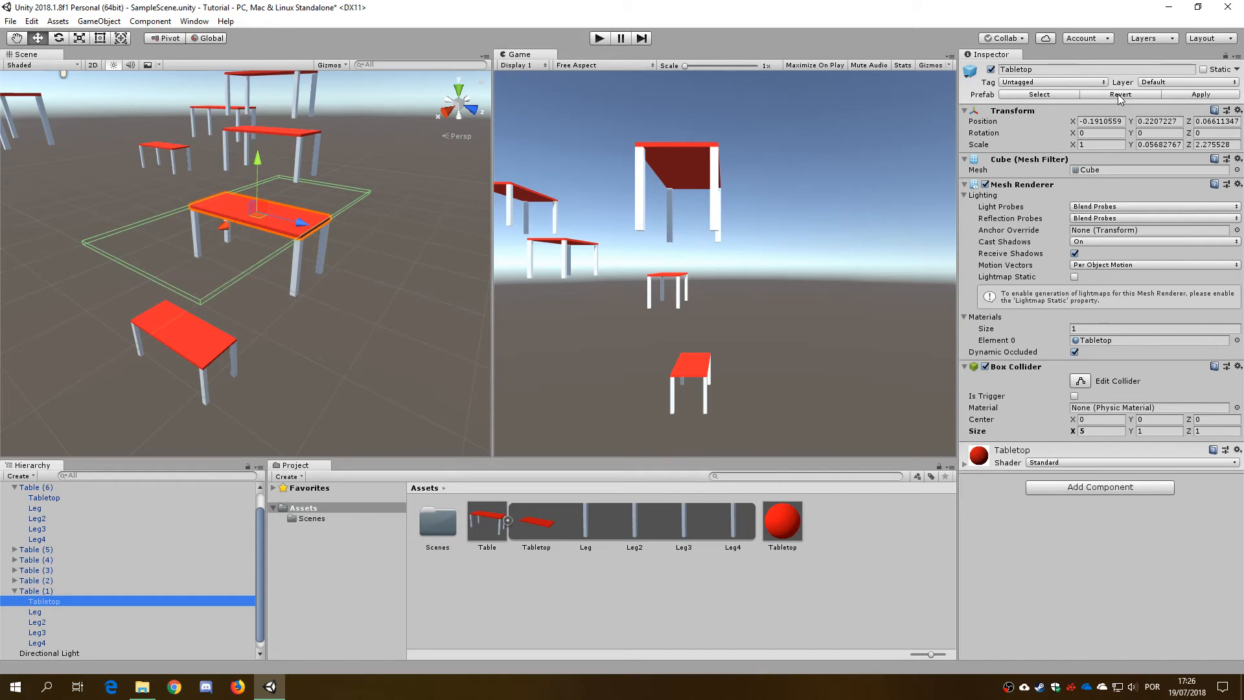
click(1178, 96)
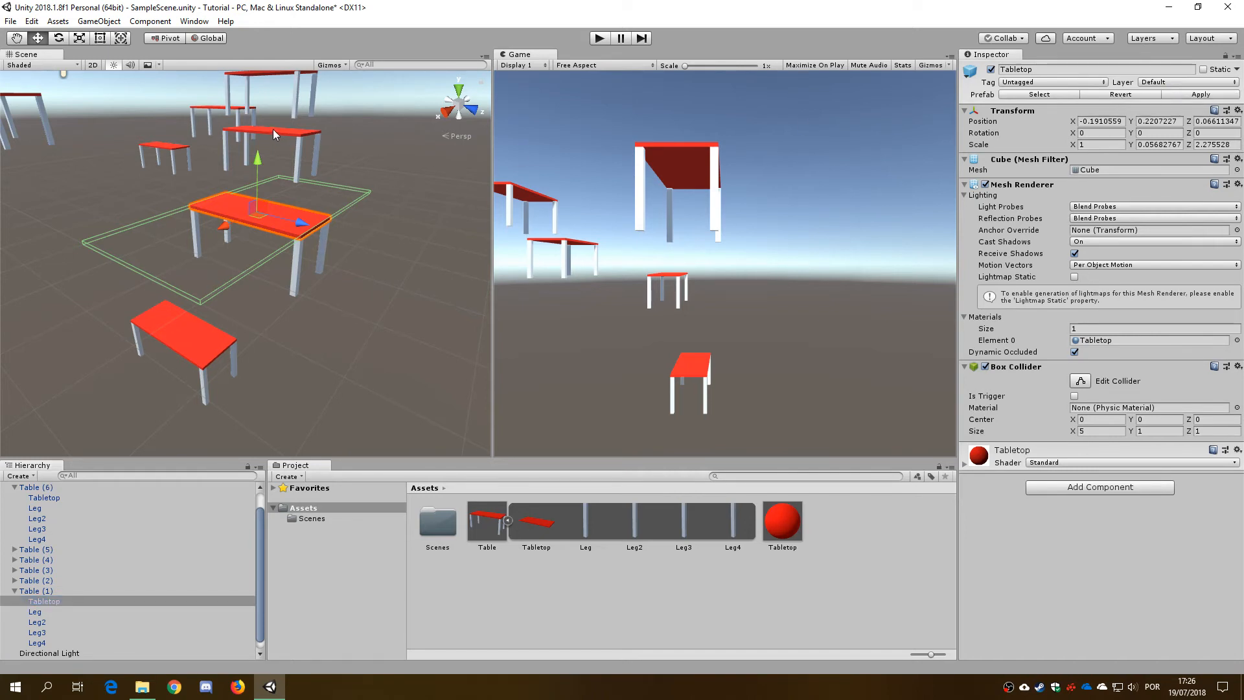
Step: Inspect the box collider on the remaining table instances, including Table (4) and Table (6)
click(280, 144)
click(190, 344)
click(160, 142)
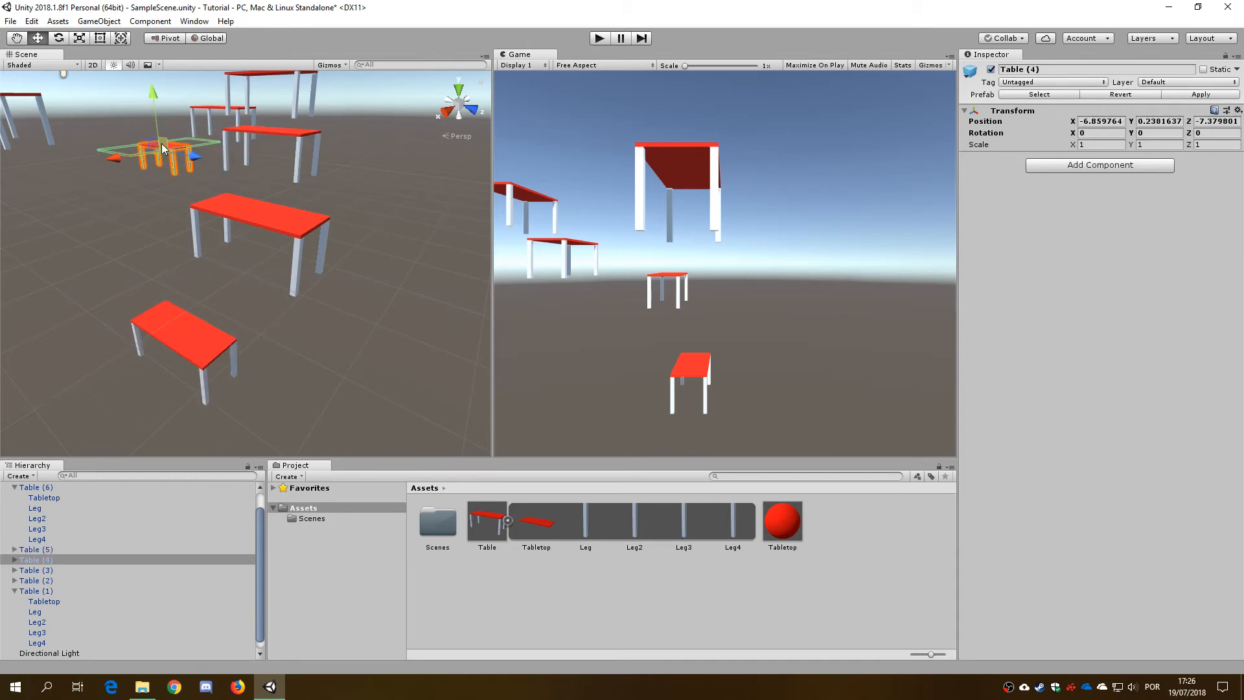
alt+drag(160, 142, 182, 227)
scroll(184, 232, down, 5)
click(307, 161)
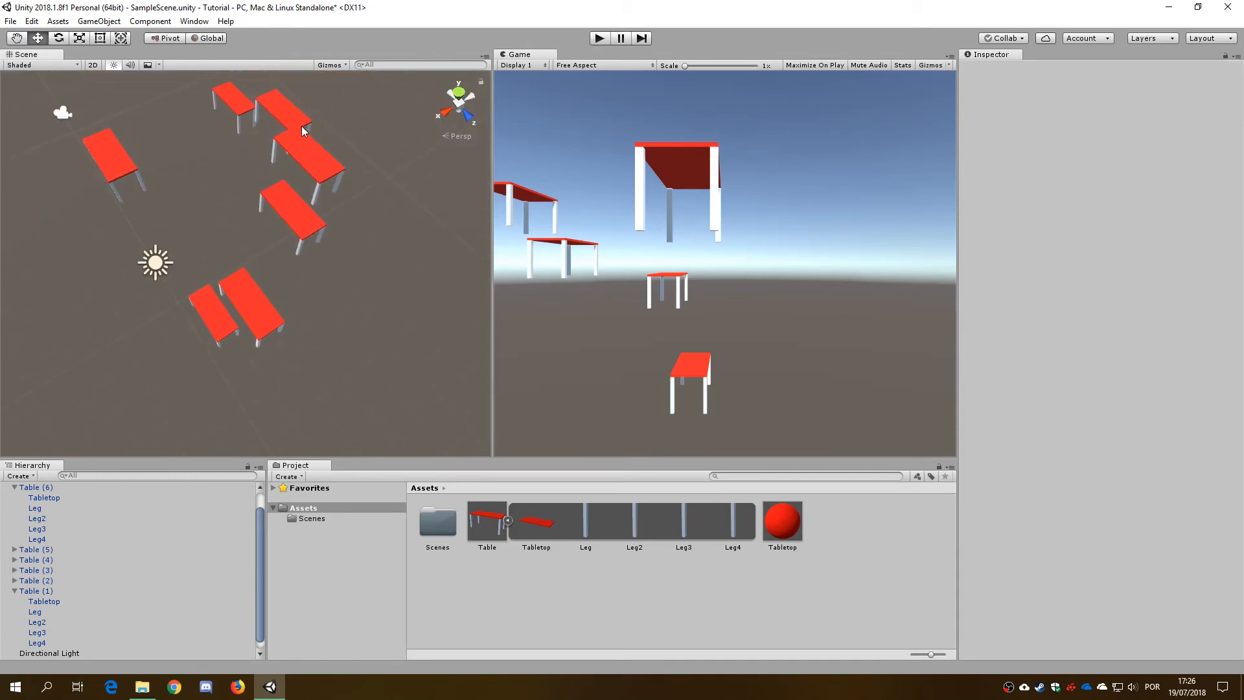
click(93, 156)
click(123, 155)
click(317, 160)
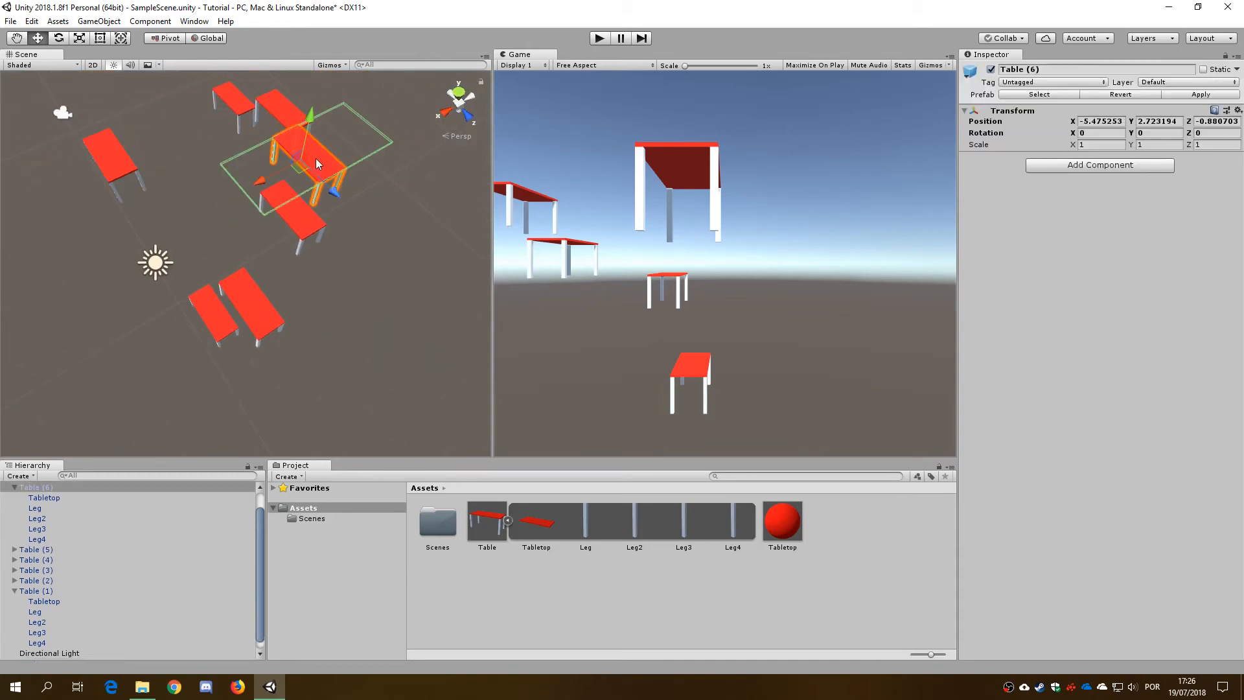
mouse_move(293, 276)
alt+mouse_down()
mouse_move(378, 186)
mouse_move(389, 272)
mouse_move(275, 278)
alt+mouse_up()
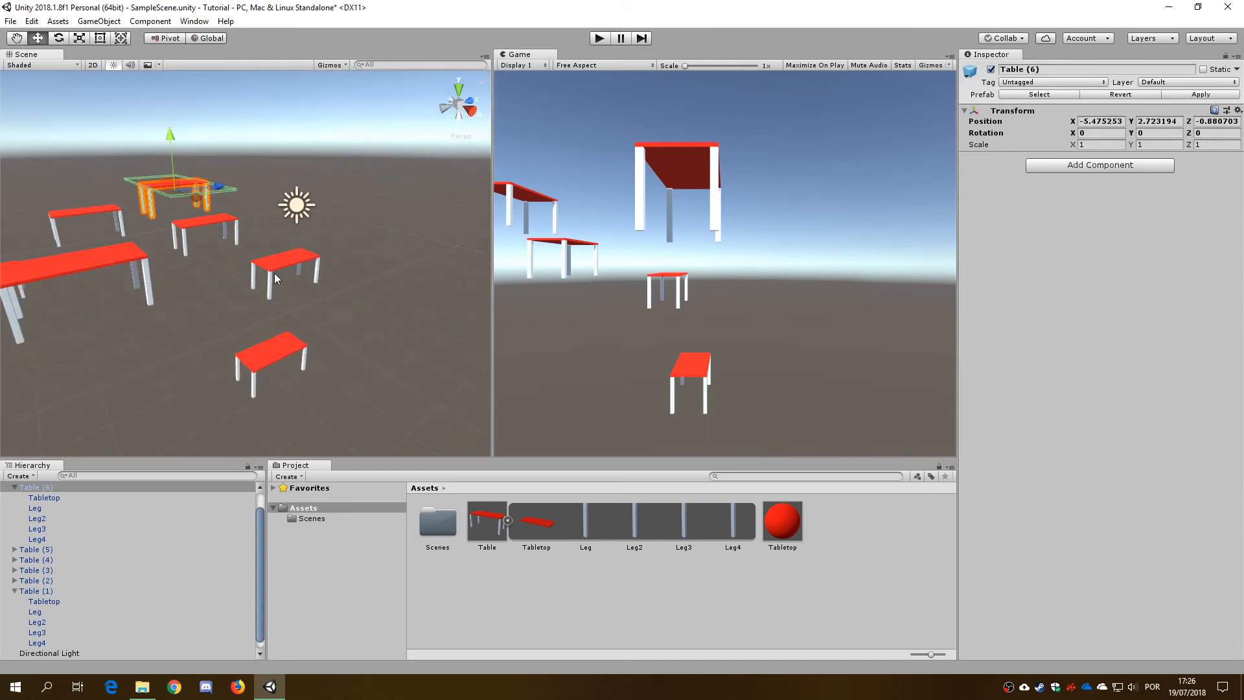
key(alt)
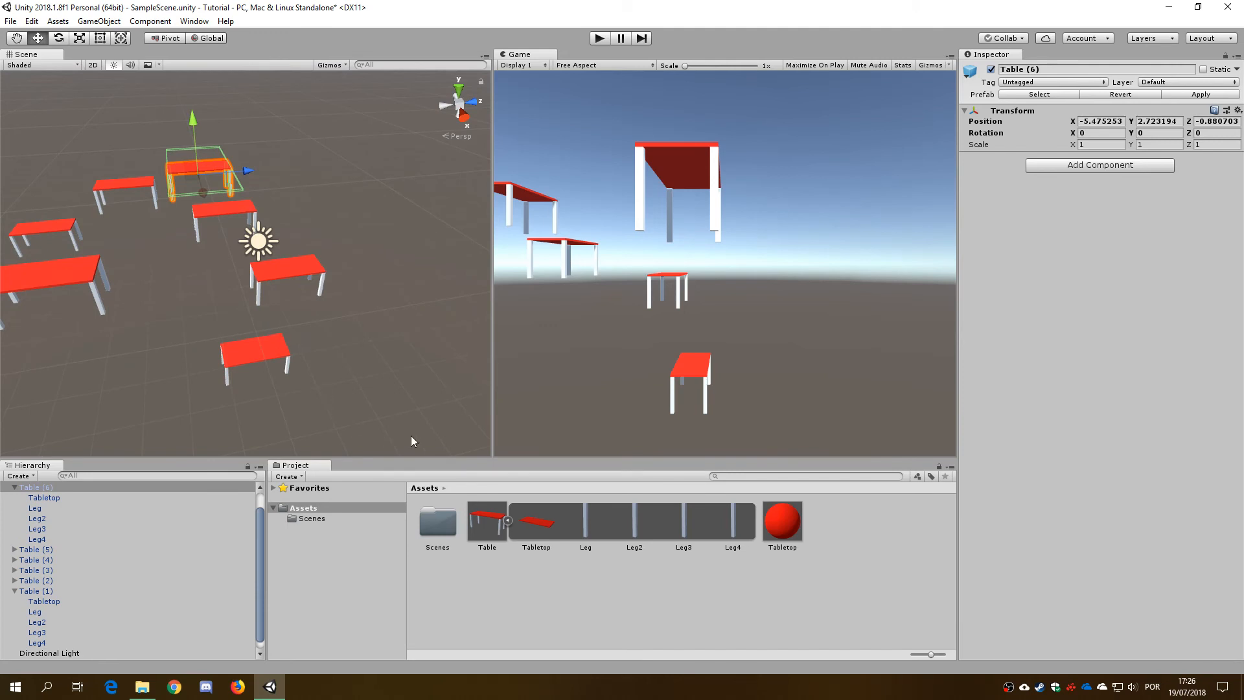
Step: Reset the Table prefab Tabletop's Box Collider X size to 1 and check it on Table (1) and Table (6)
click(550, 526)
click(1098, 418)
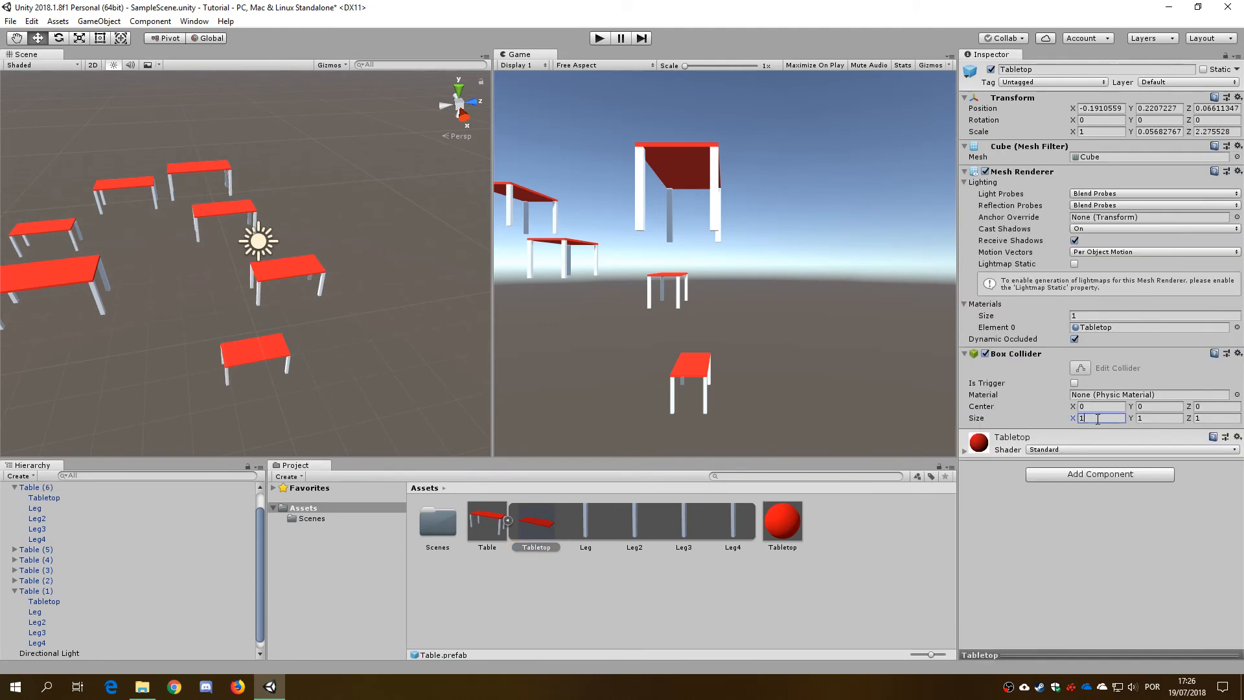
click(194, 207)
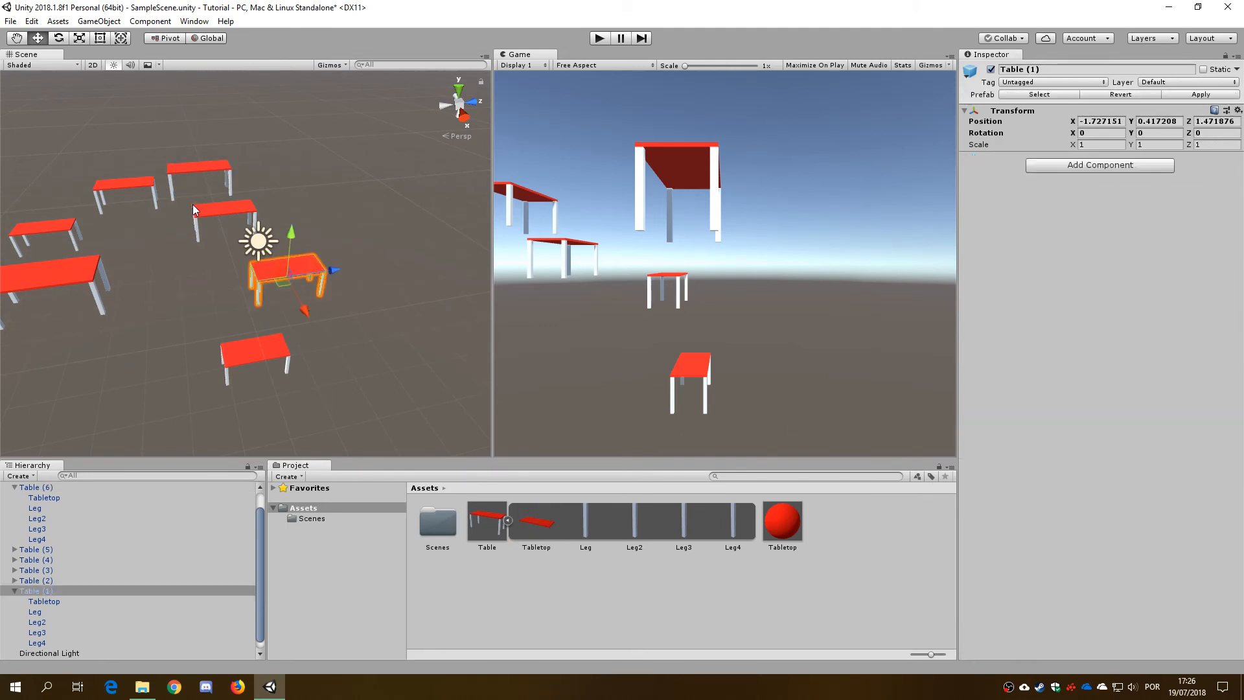
click(198, 165)
click(509, 521)
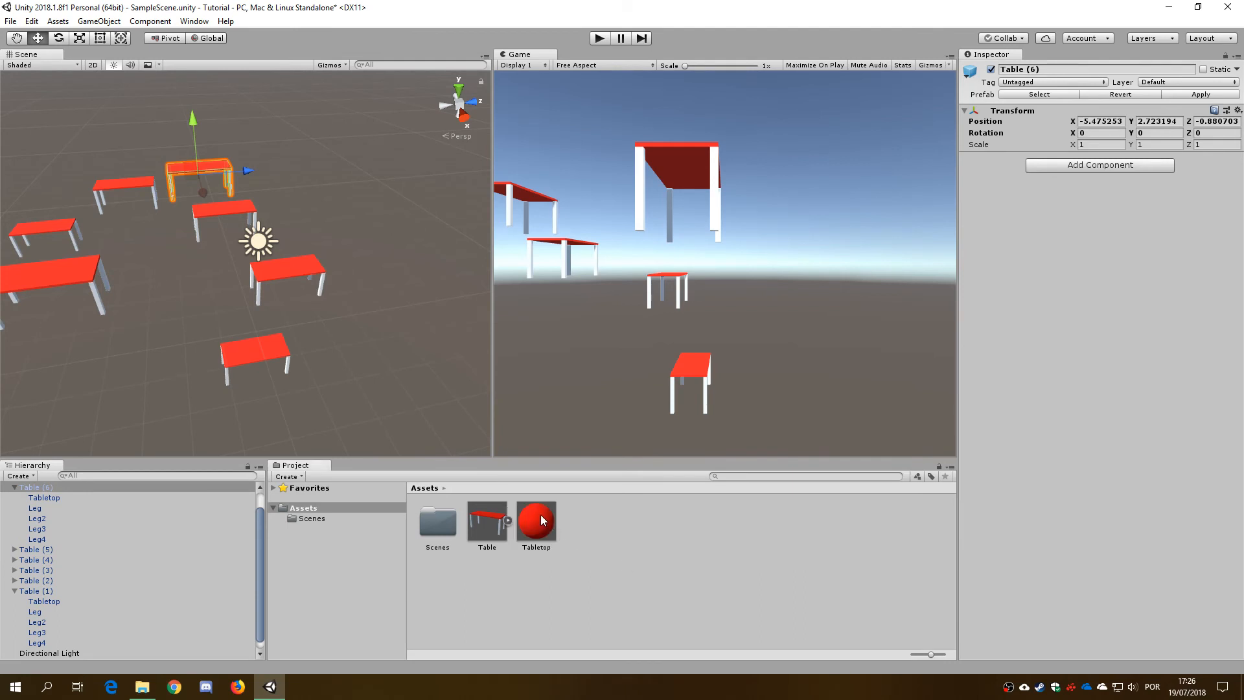
Step: Assign the Tabletop material to one front leg of the original Table instance in the scene
click(540, 515)
right_drag(244, 308, 453, 328)
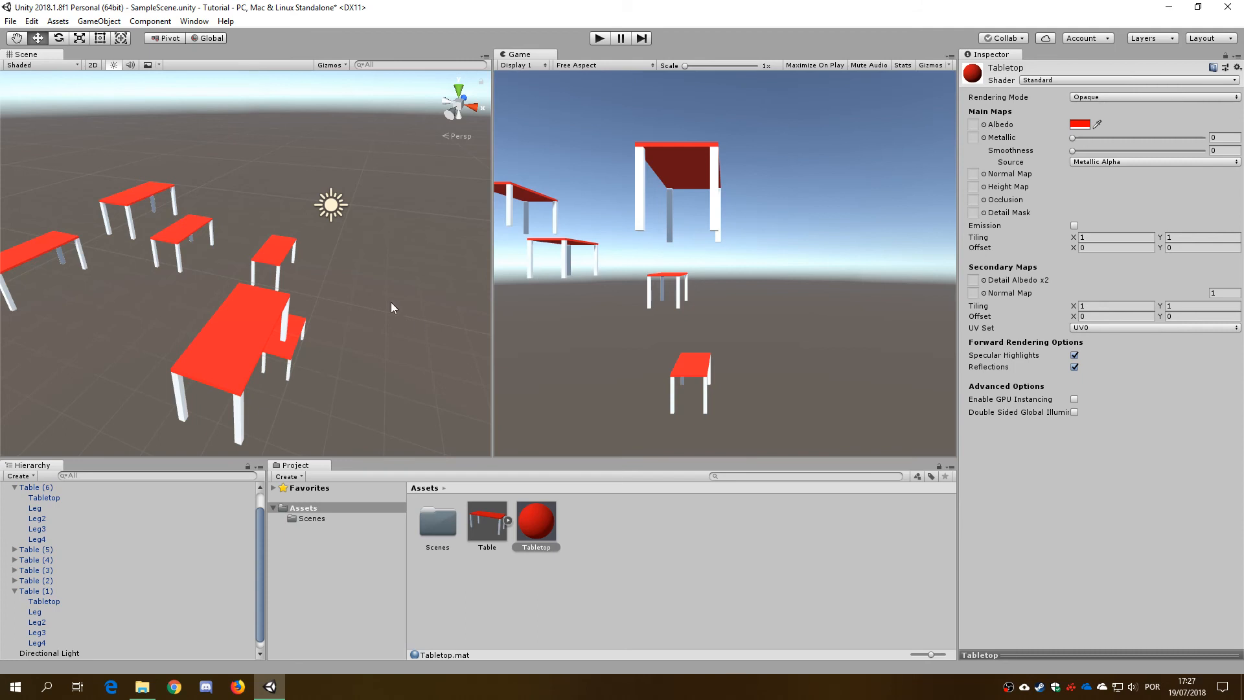
scroll(337, 318, up, 3)
middle_drag(280, 333, 394, 194)
scroll(364, 169, up, 3)
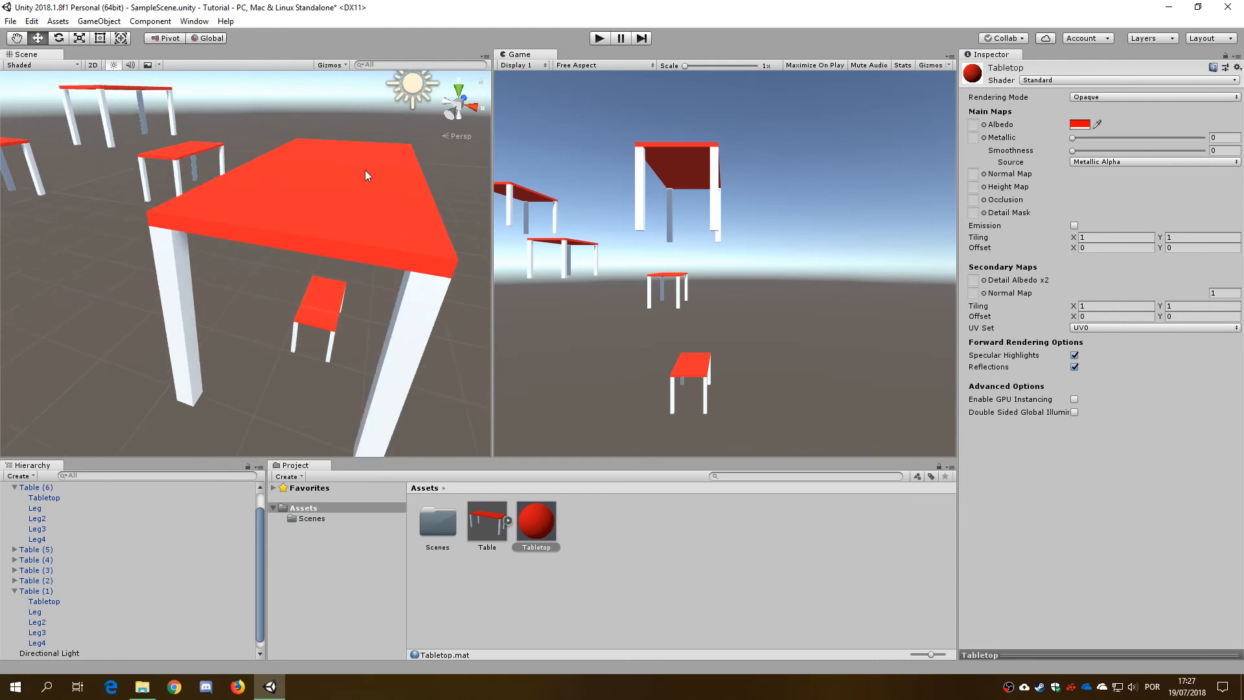
scroll(328, 213, up, 4)
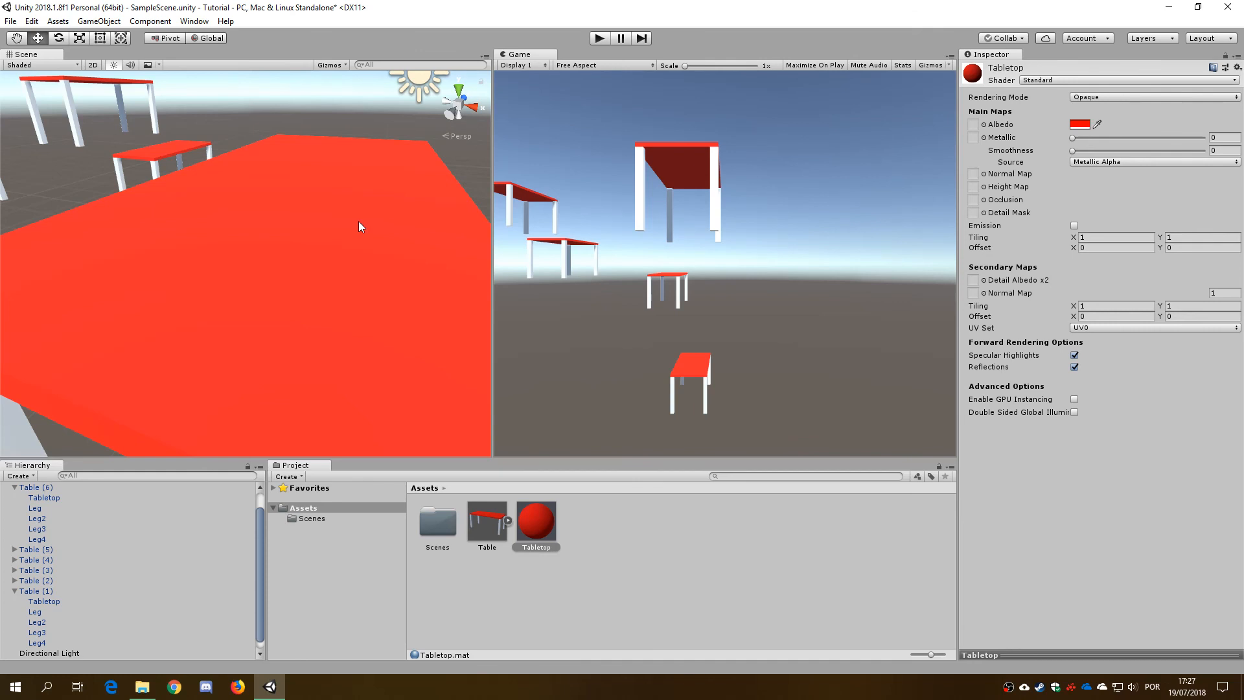
scroll(364, 230, down, 4)
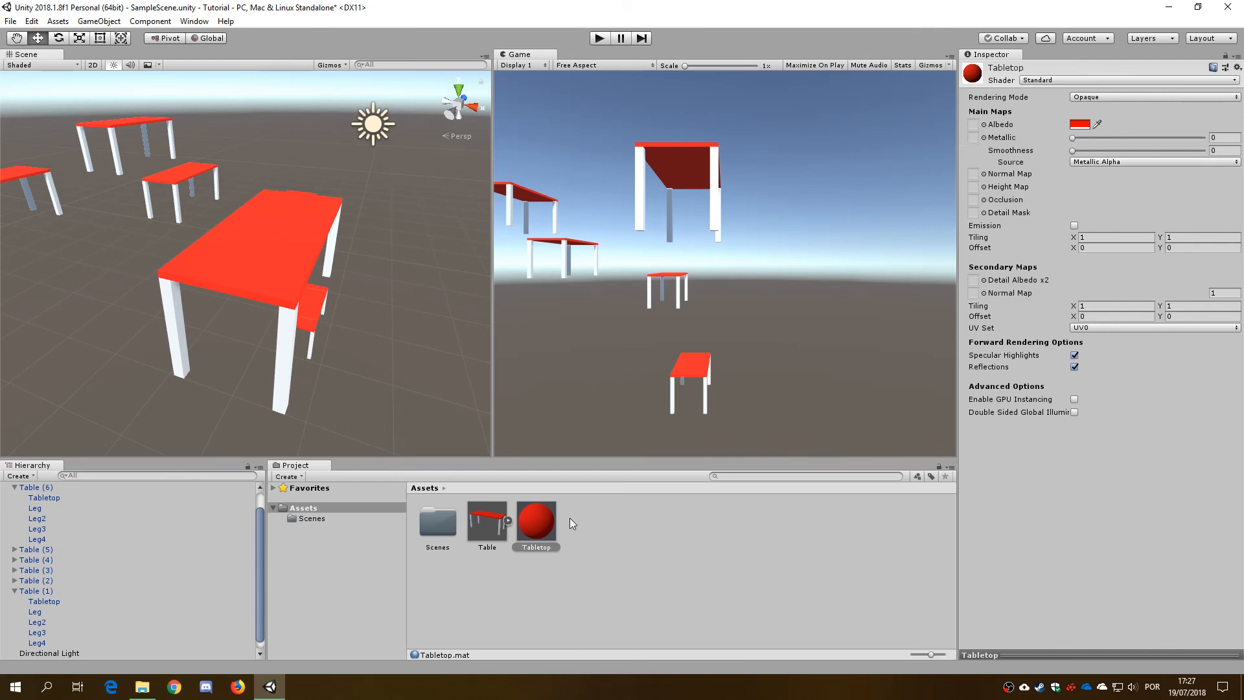
drag(542, 519, 177, 324)
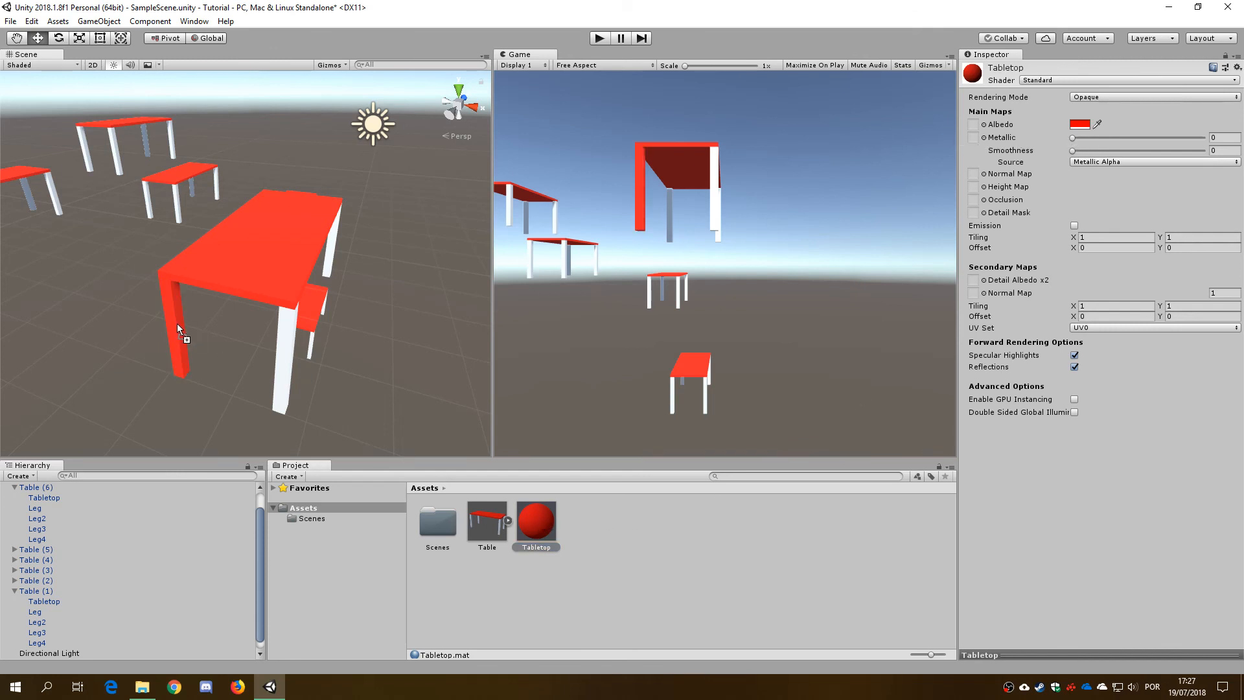
Step: Apply the Table instance's leg material change to the prefab and view all the tables
click(232, 279)
click(1196, 95)
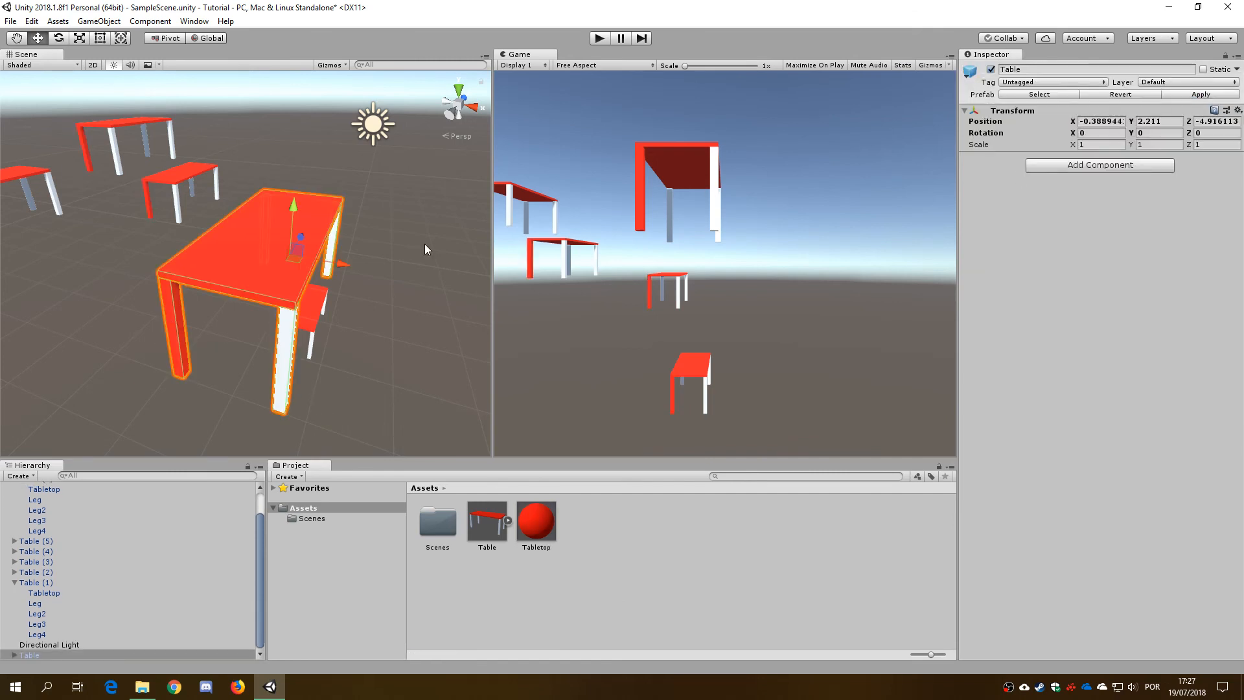
scroll(195, 231, down, 10)
mouse_move(196, 232)
alt+mouse_down()
mouse_move(149, 235)
mouse_move(185, 231)
alt+mouse_up()
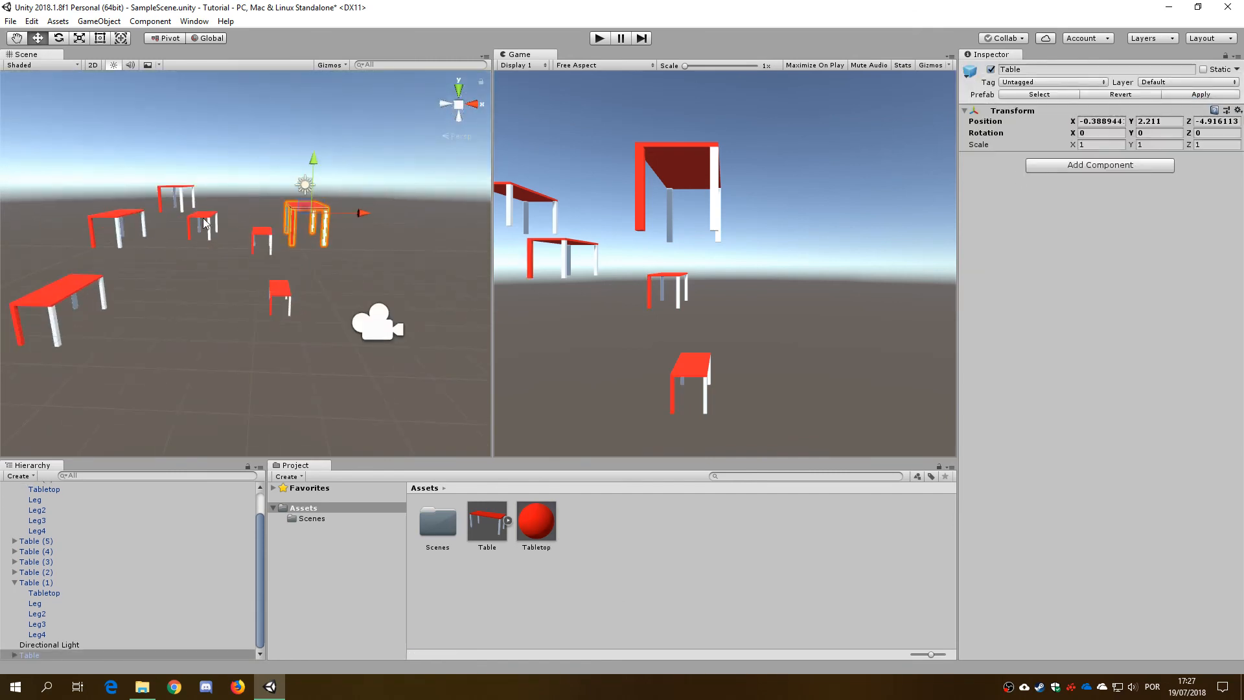
alt+drag(246, 296, 335, 305)
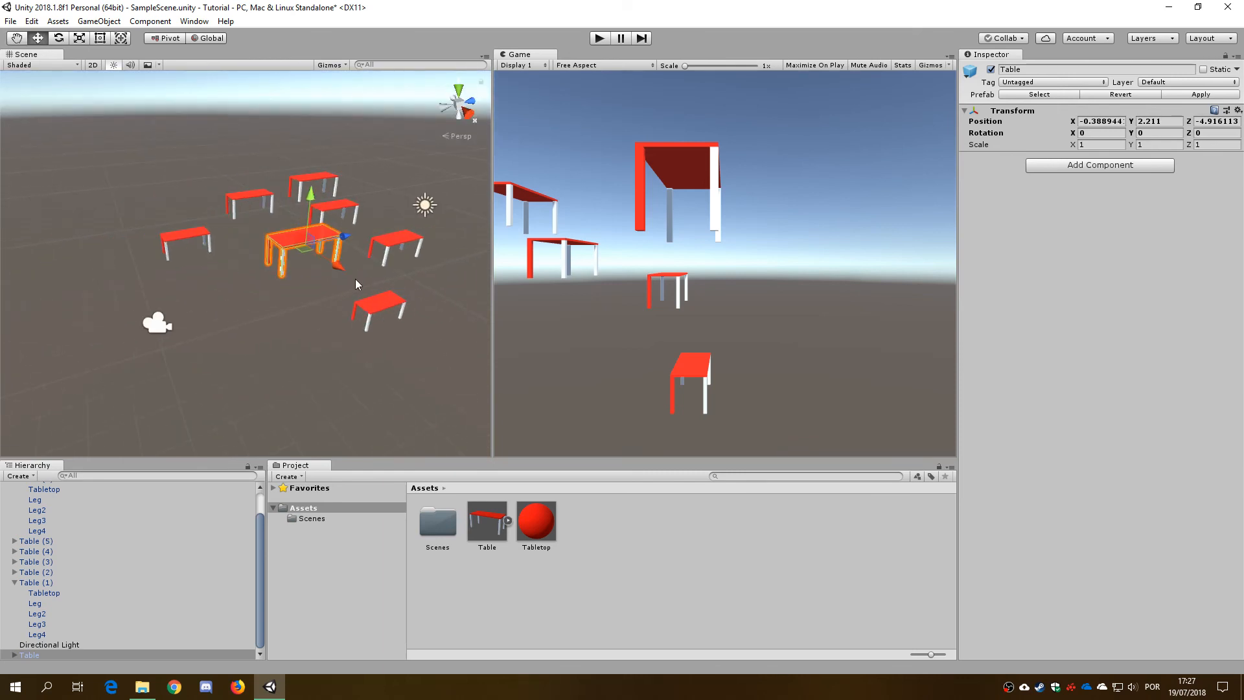